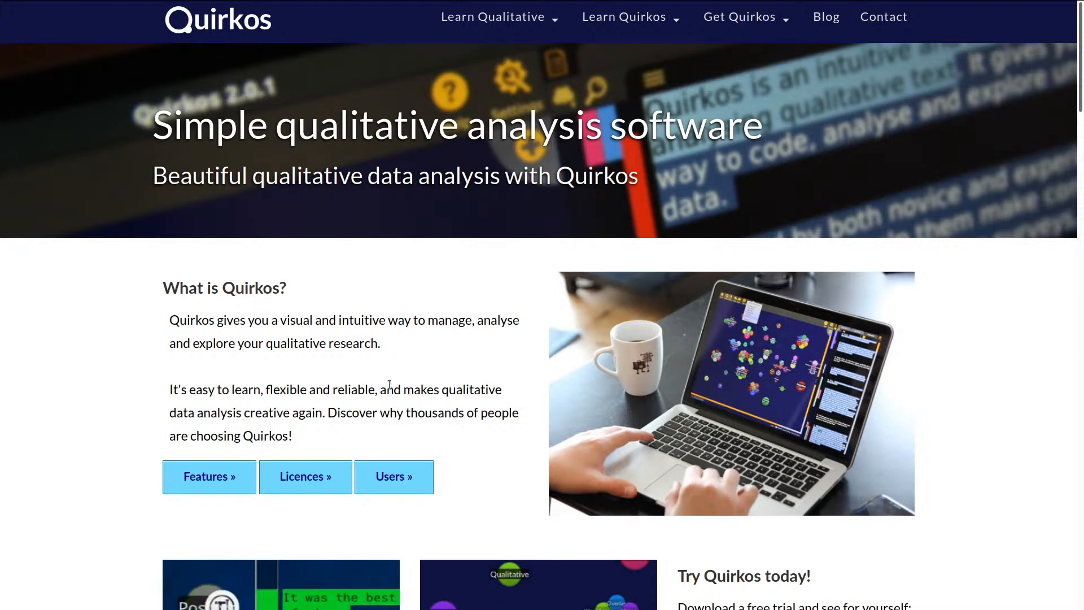
Exit full screen on the Quirkos homepage so the browser tabs show
mouse_move(768, 28)
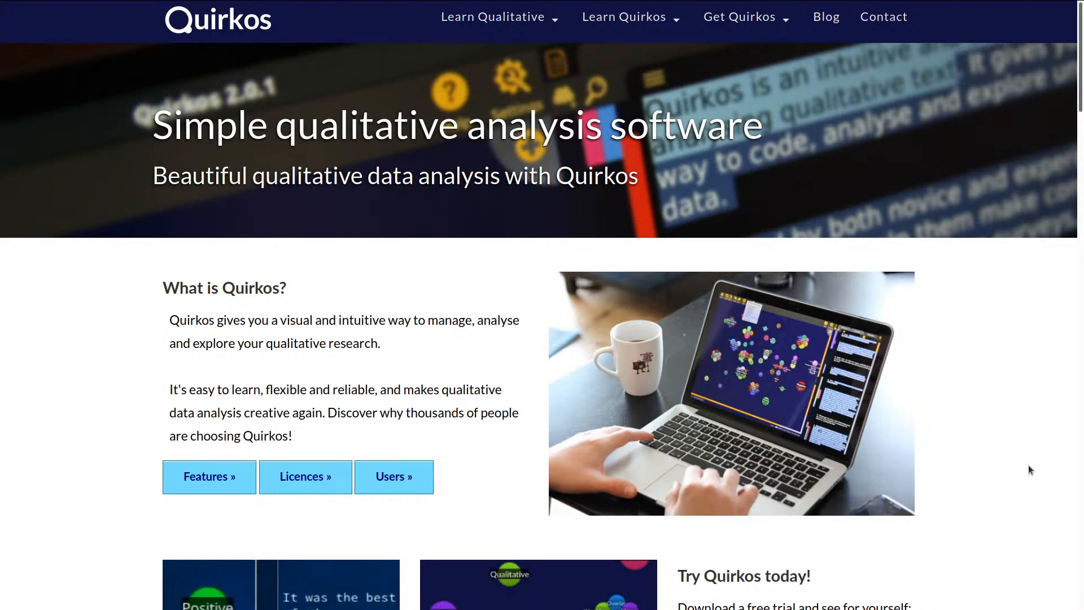
key("F11")
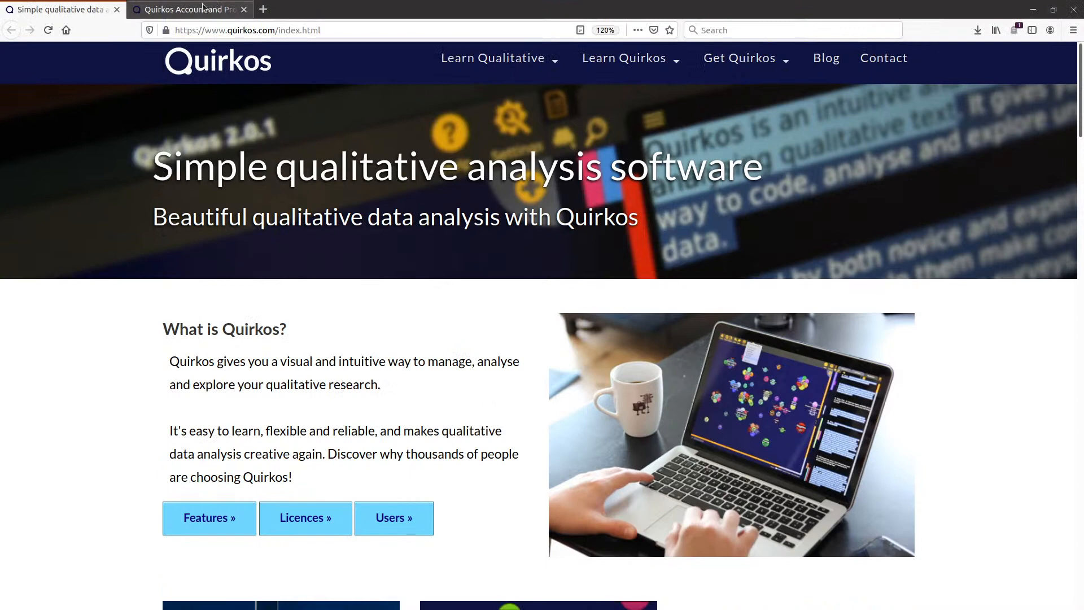
Check the Quirkos account sign-in tab, then return to the homepage tab
key("ctrl+Tab")
key("F11")
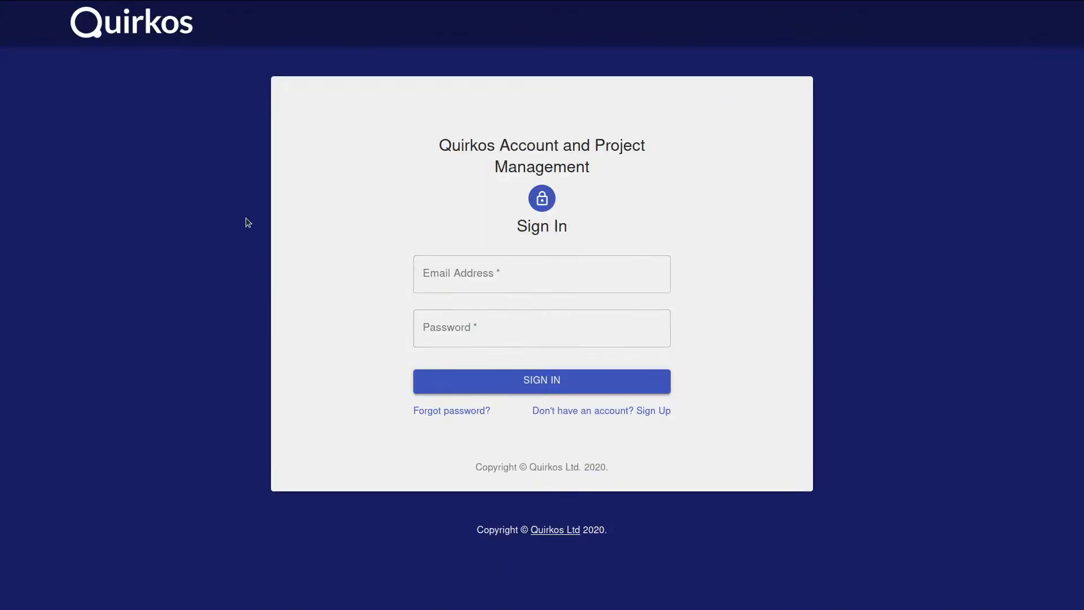
key("F11")
key("ctrl+Tab")
key("F11")
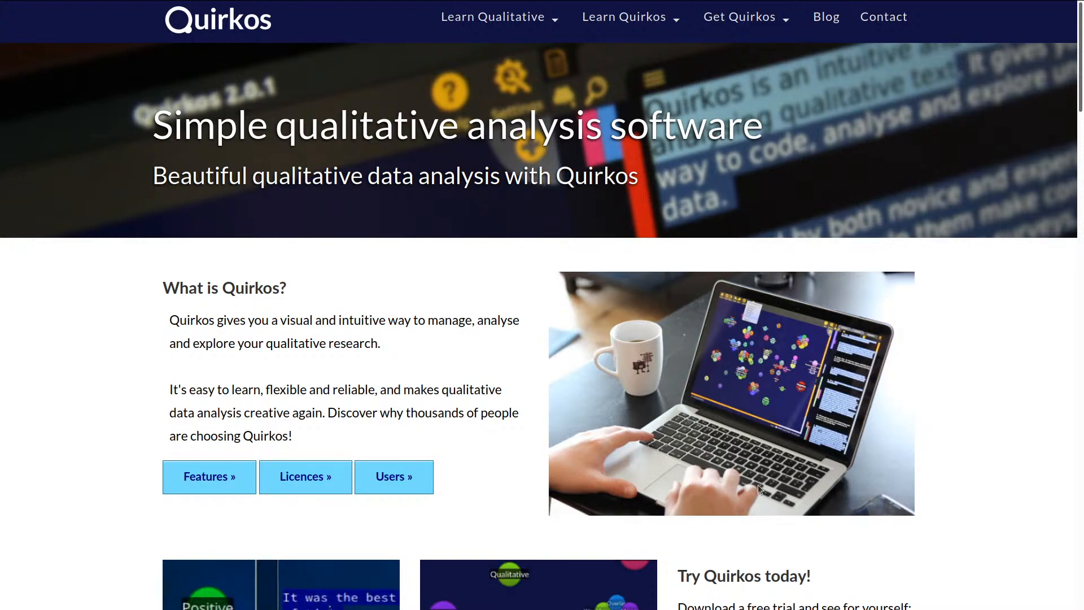
Scroll the homepage and open the Quirkos Cloud free-trial signup page
scroll(757, 484, "down", 5)
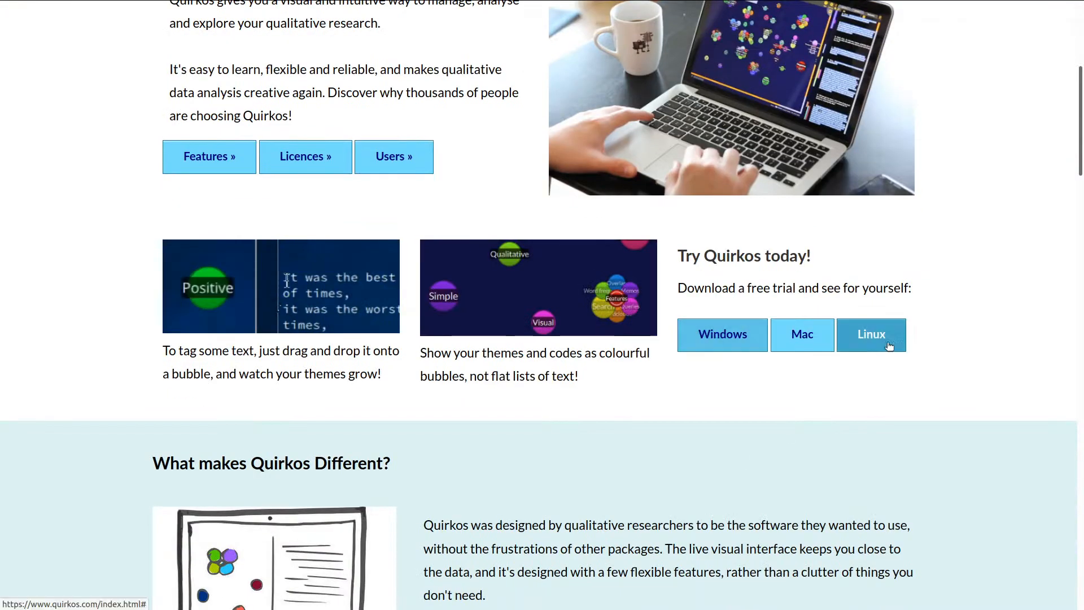
scroll(940, 462, "down", 5)
scroll(940, 462, "up", 12)
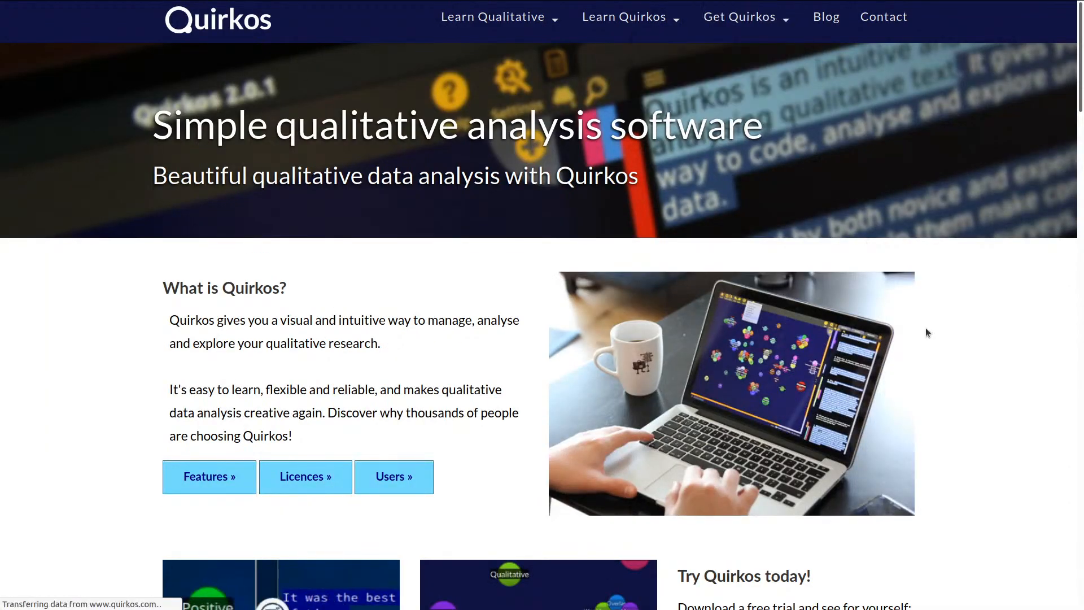
scroll(926, 333, "down", 7)
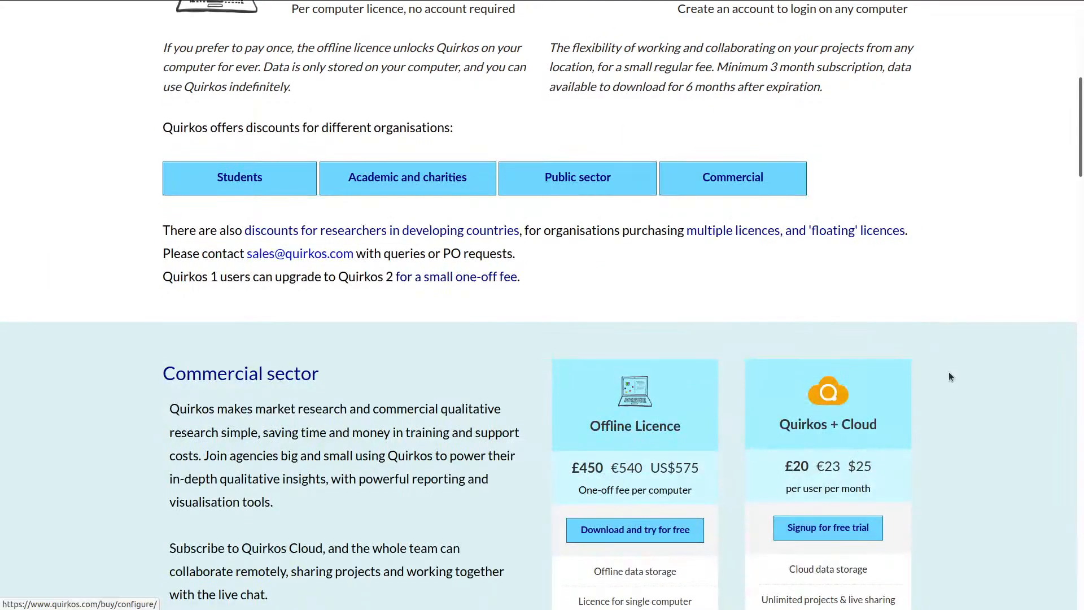
left_click(836, 527)
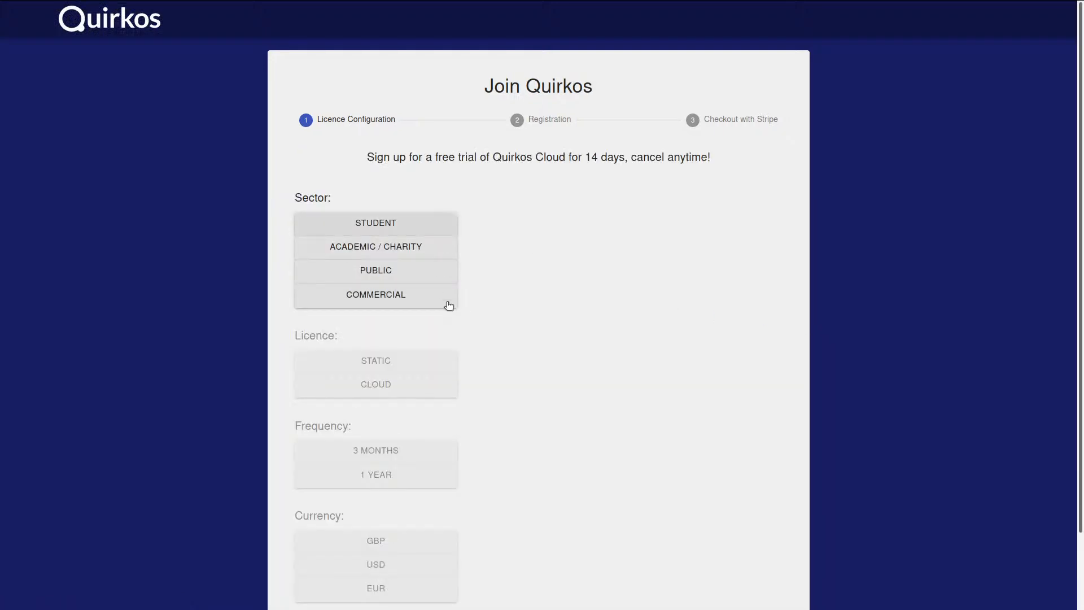
Configure the trial as Student sector, Cloud licence, billed every 3 months
left_click(432, 232)
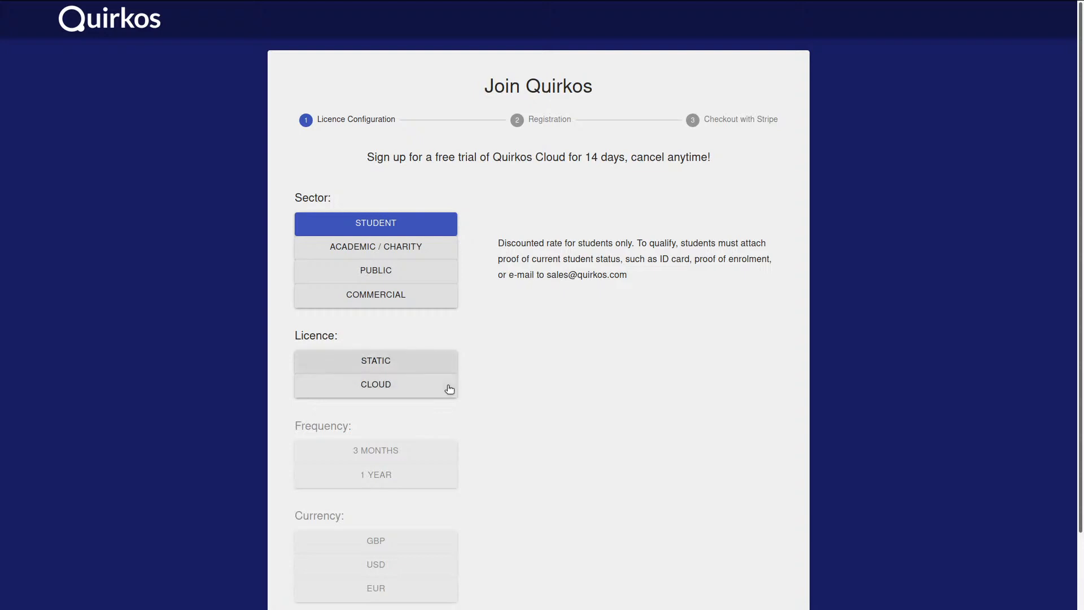
left_click(437, 368)
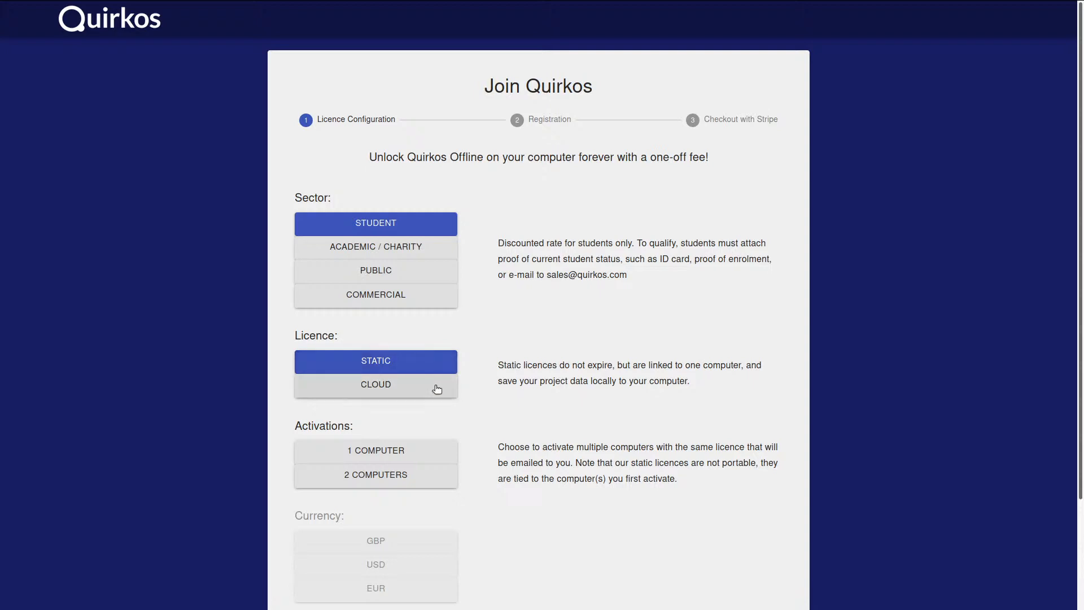
left_click(436, 387)
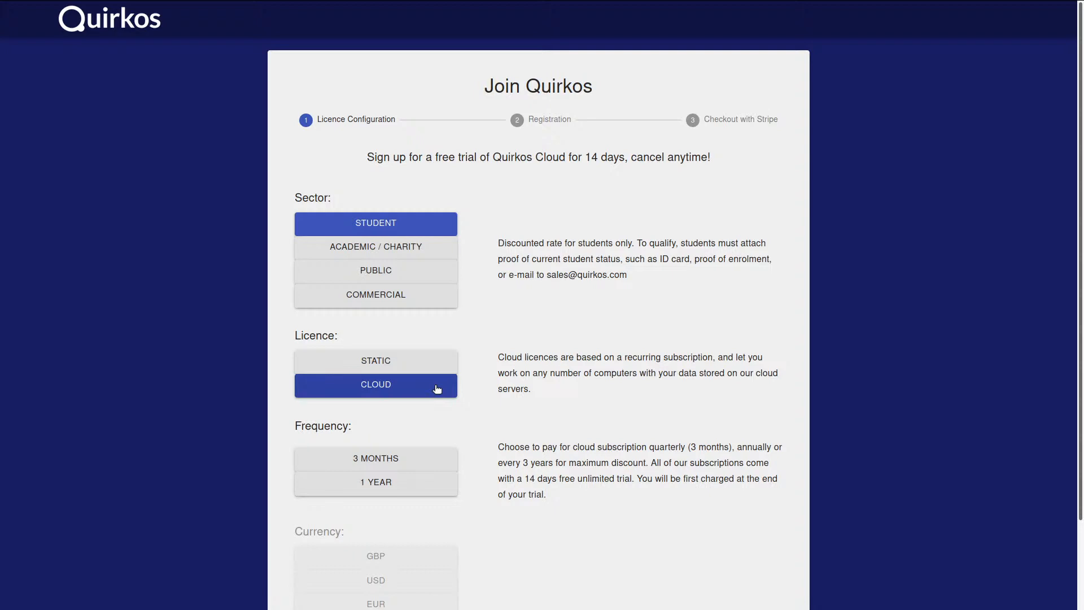
scroll(564, 435, "down", 3)
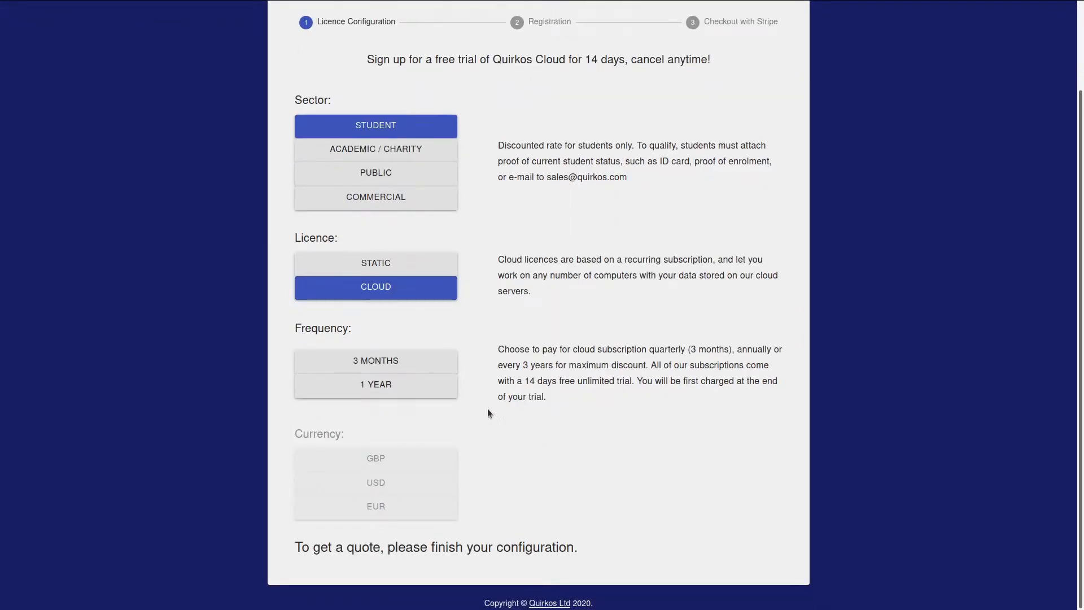
left_click(445, 360)
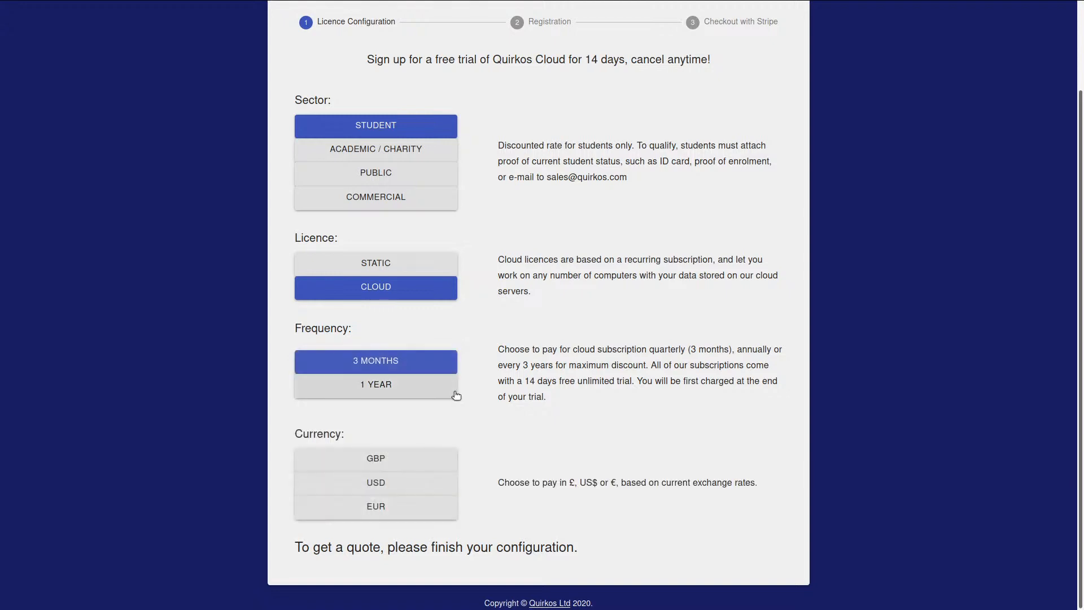
left_click(455, 393)
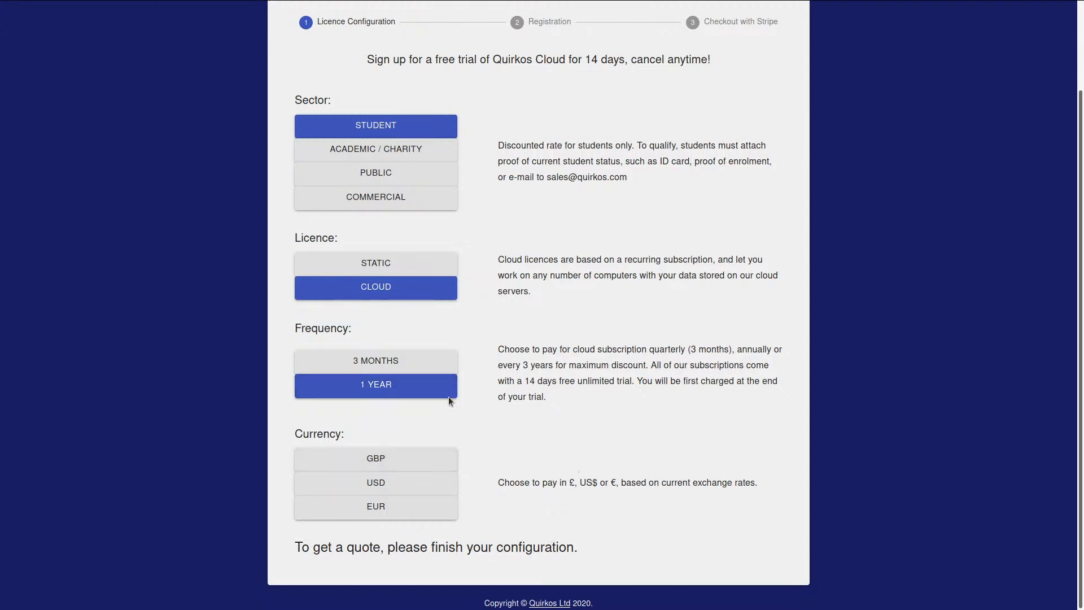
left_click(416, 357)
Change the quote currency from GBP to USD and scroll down the form
left_click(442, 459)
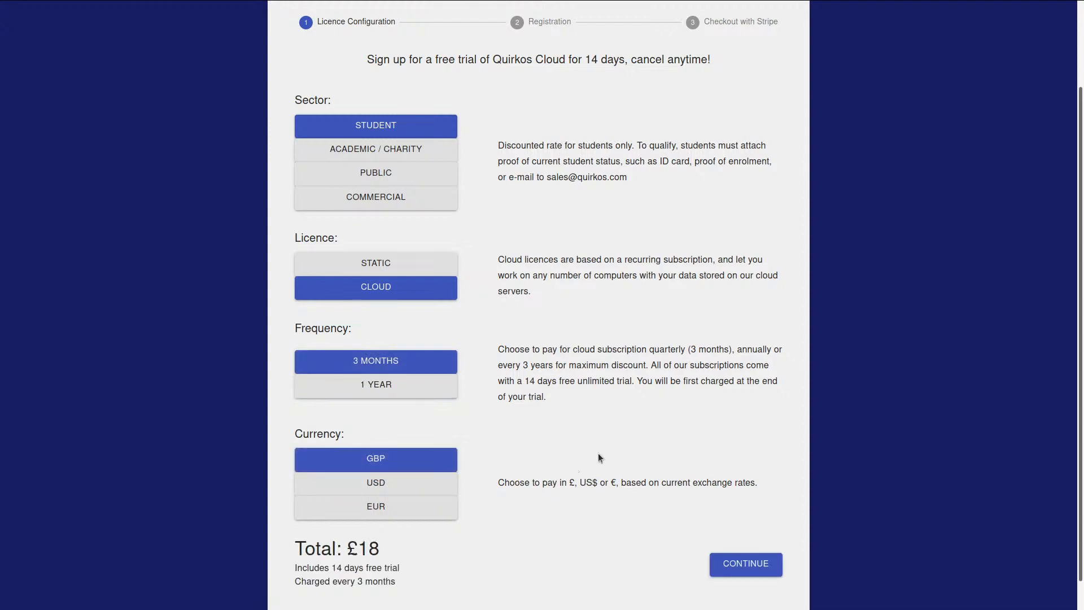
left_click(449, 482)
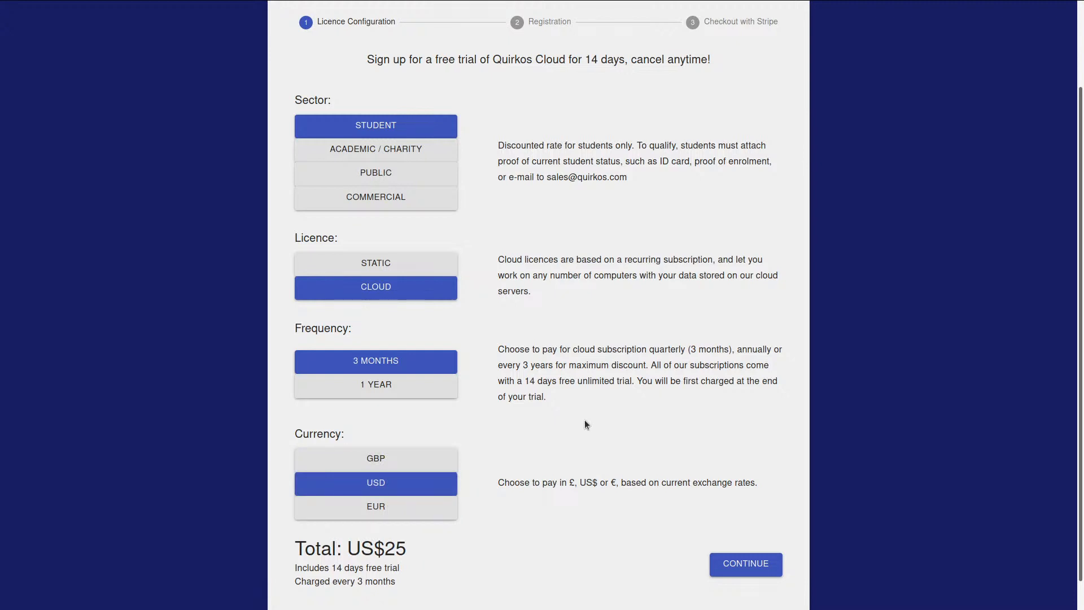
scroll(585, 422, "down", 1)
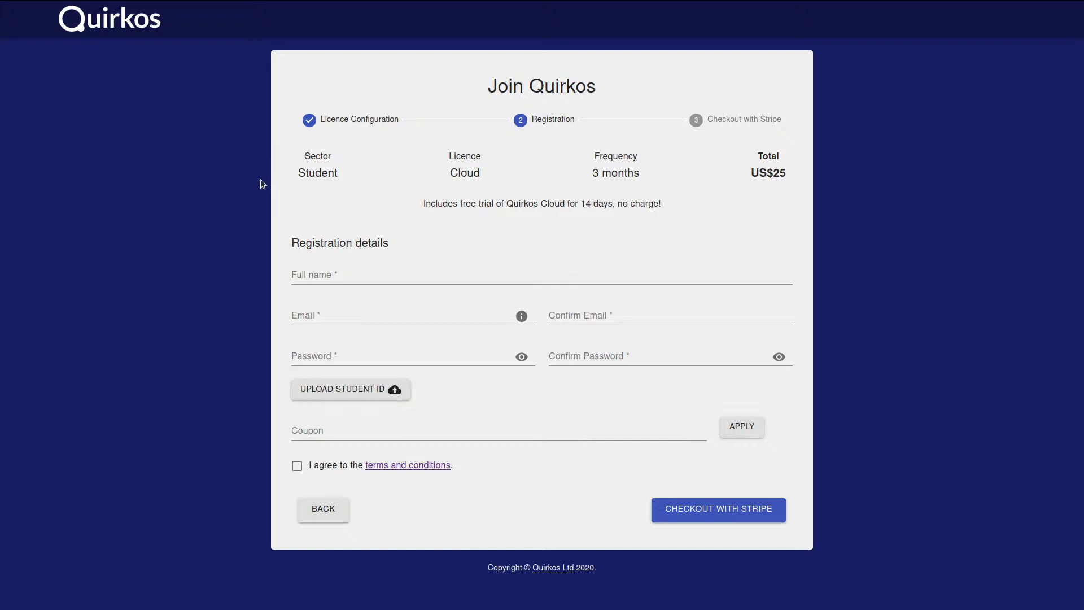
Bring the browser back on the Quirkos account sign-in tab in full screen
key("super")
left_click(282, 167)
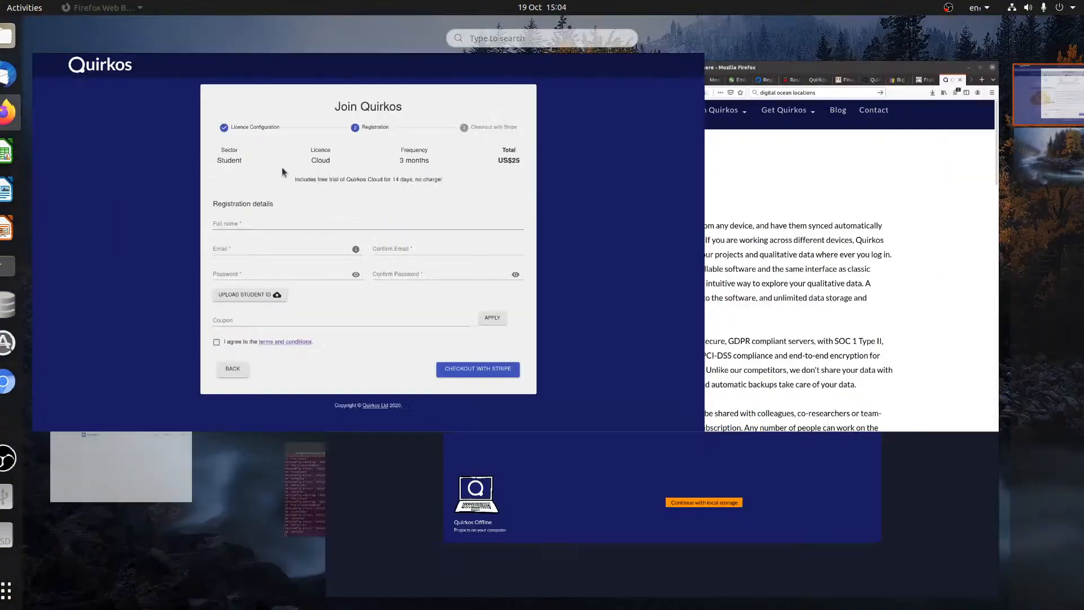
left_click(160, 11)
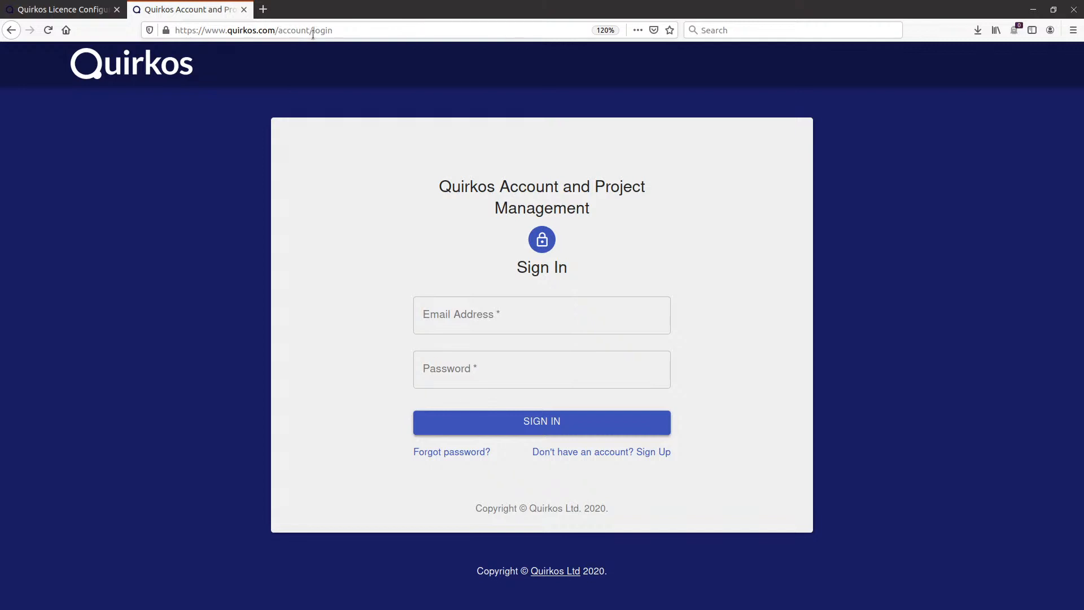
key("F11")
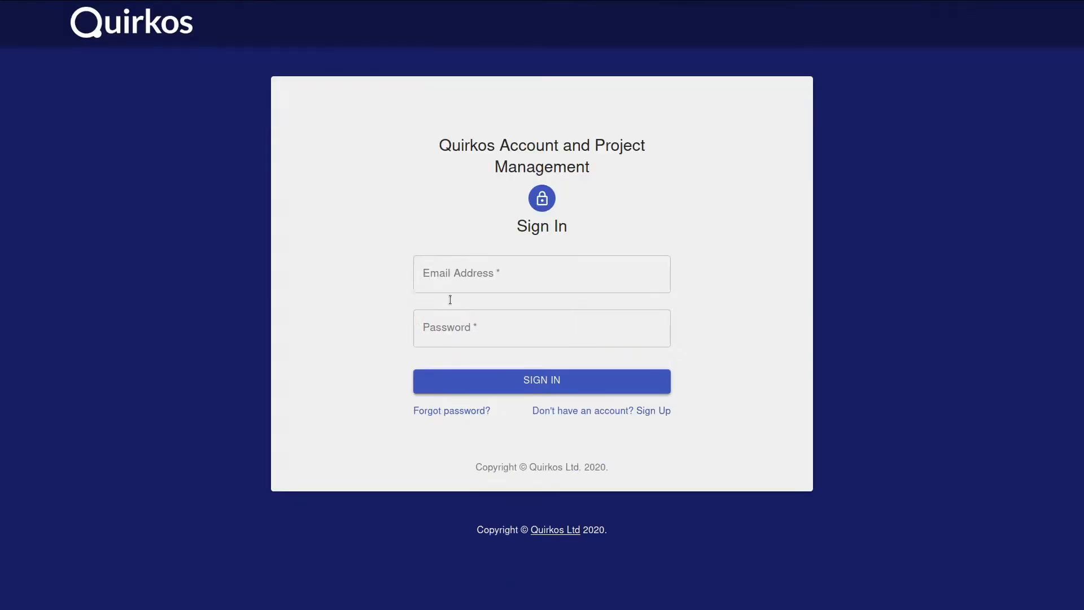
Sign in using the autofilled account e-mail and the account password
left_click(508, 281)
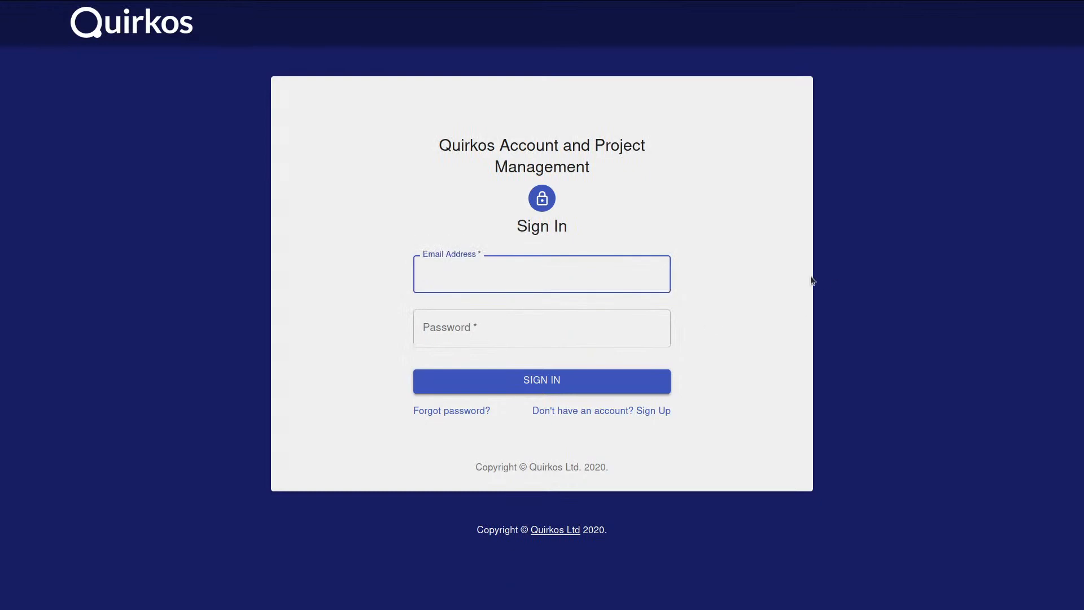
type("daniel")
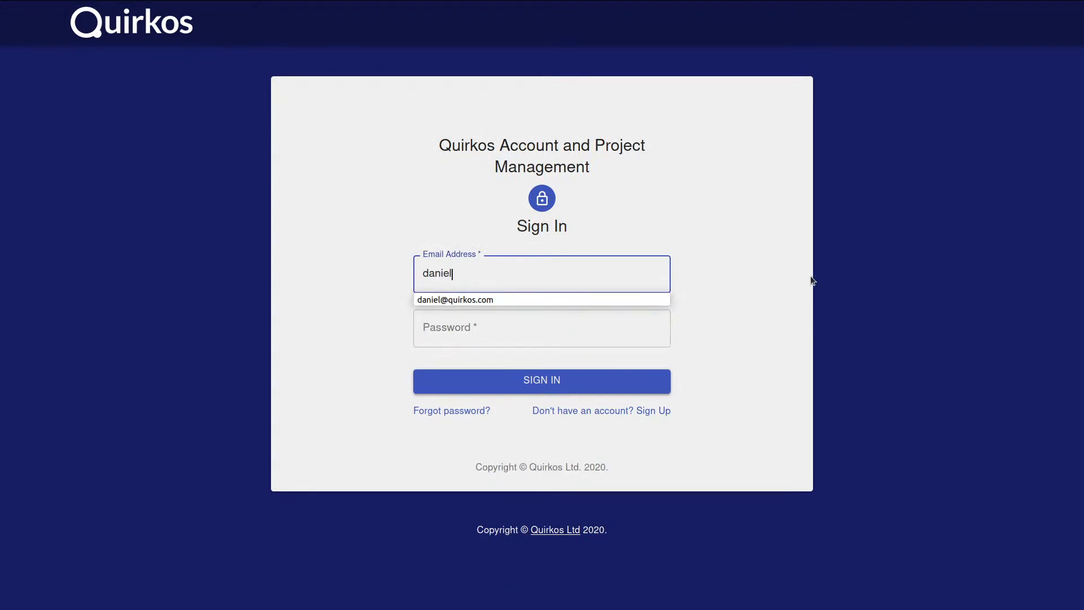
key("Down")
key("Return")
key("Tab")
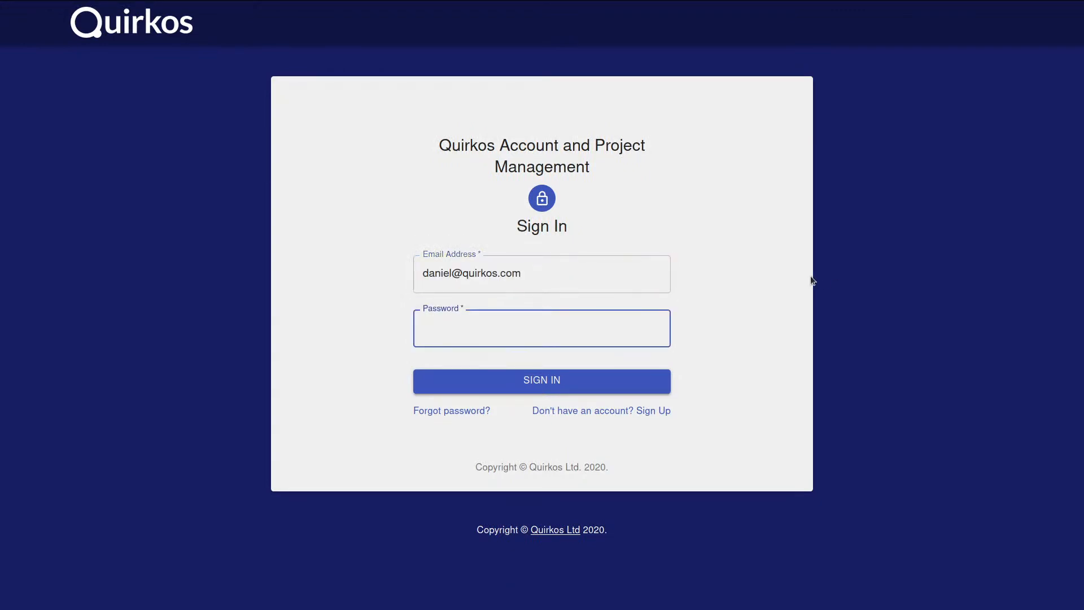
type("•••••••••")
key("BackSpace")
key("BackSpace")
key("BackSpace")
key("BackSpace")
key("BackSpace")
key("BackSpace")
key("BackSpace")
key("BackSpace")
key("BackSpace")
type("••••••••••••")
key("Return")
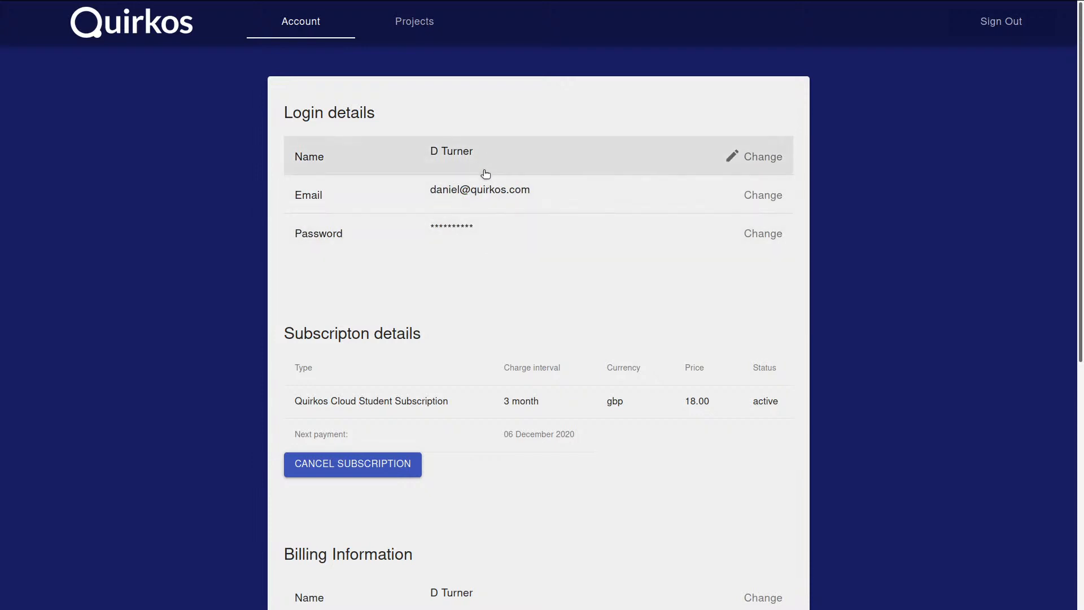
scroll(801, 262, "down", 3)
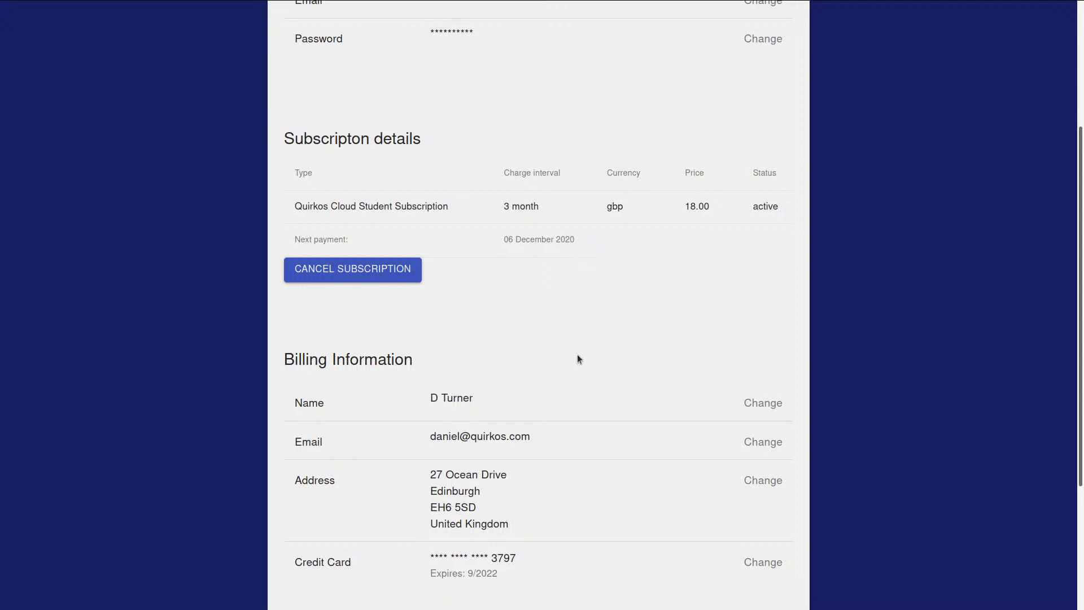
scroll(576, 356, "down", 3)
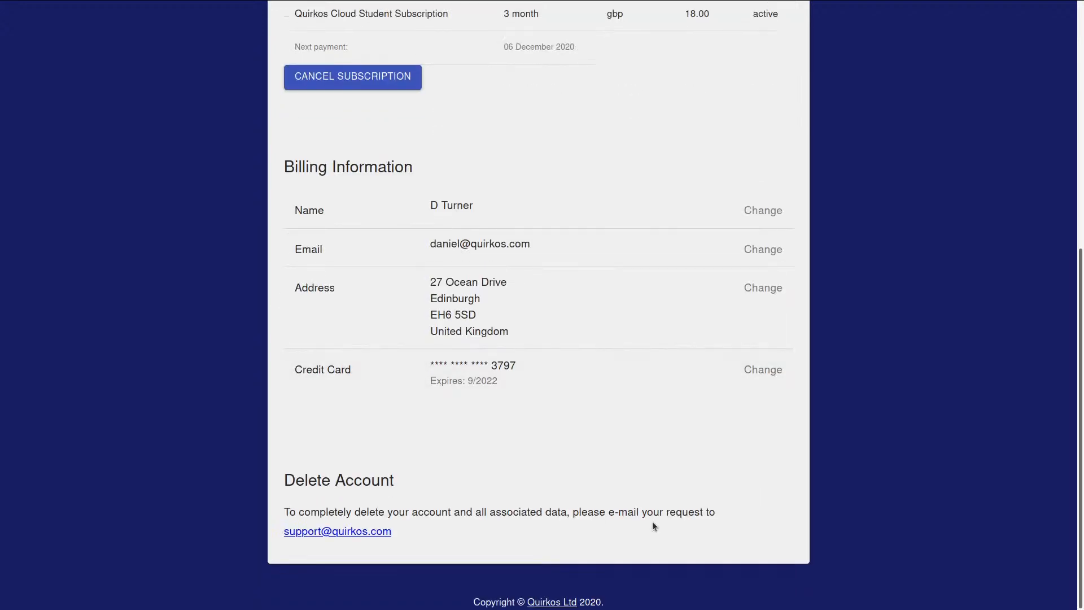
scroll(738, 215, "up", 6)
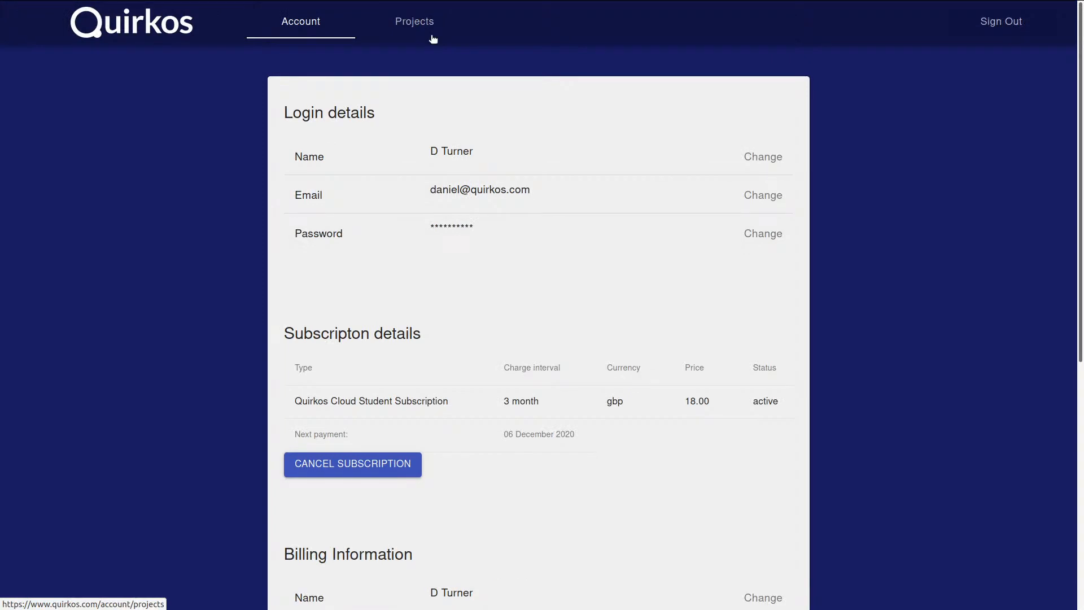
left_click(432, 38)
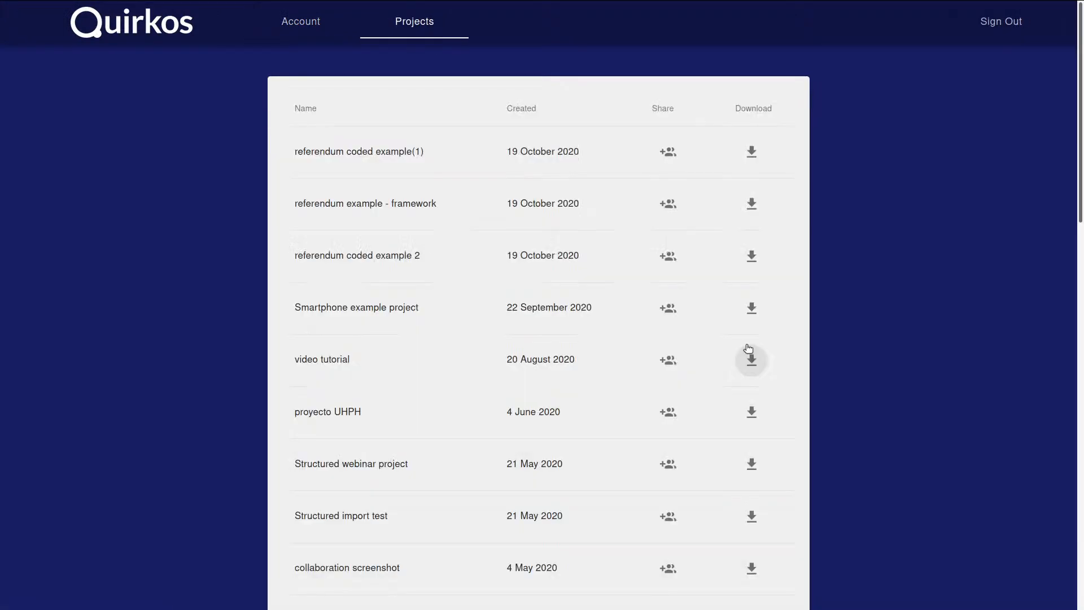
scroll(868, 365, "down", 15)
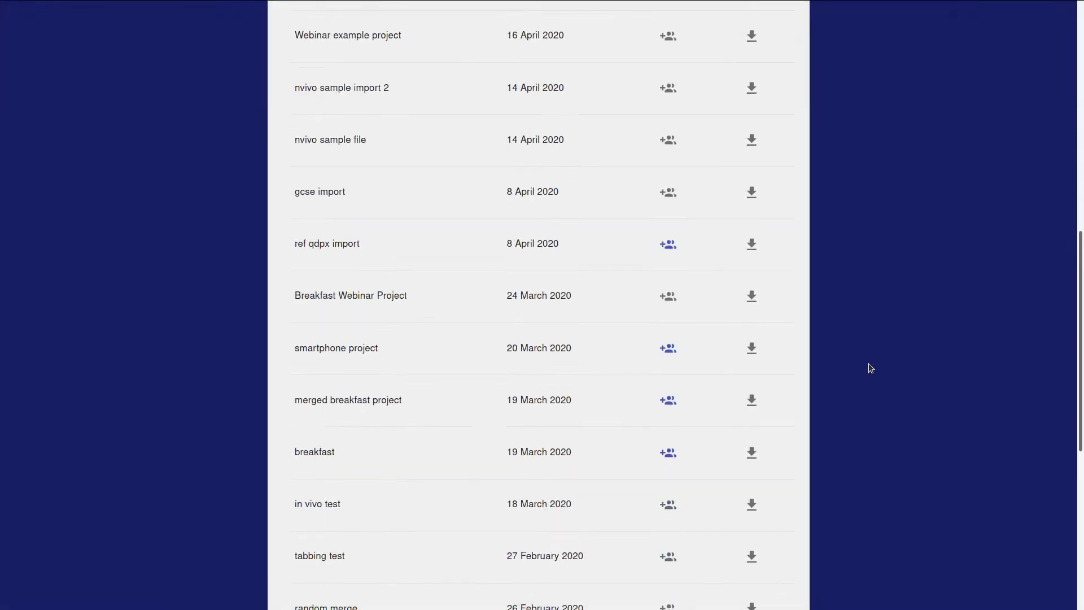
scroll(869, 370, "up", 10)
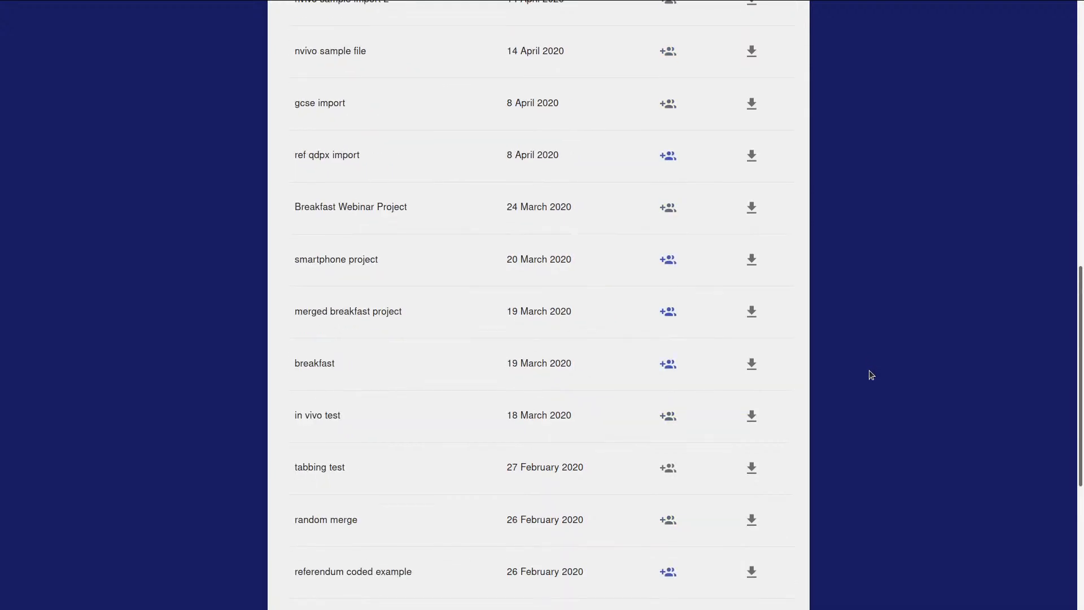
scroll(871, 375, "up", 6)
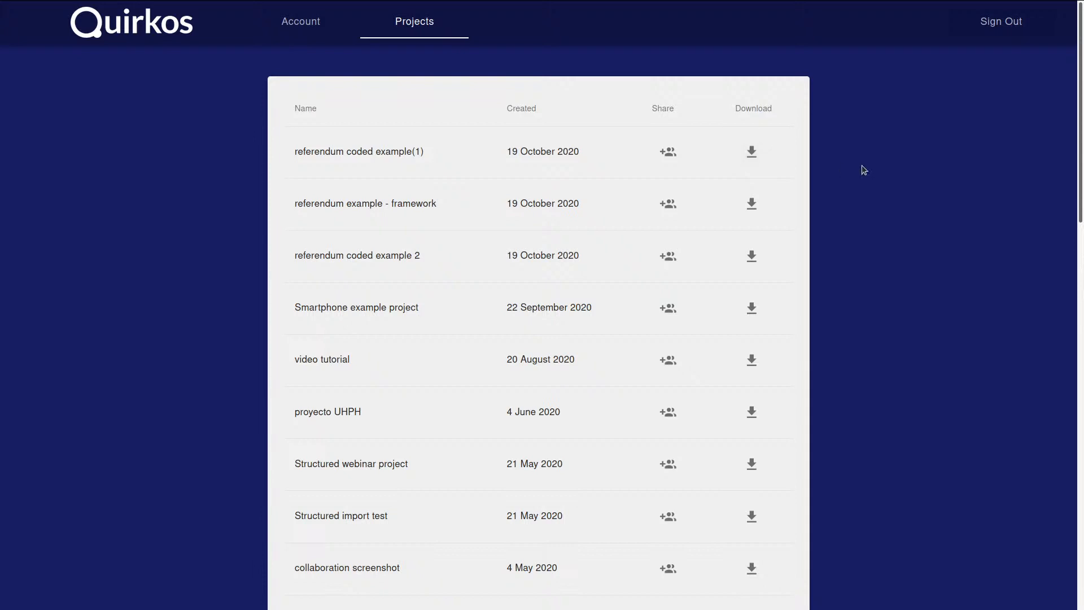
Share 'referendum coded example(1)' with the Quirkos support e-mail address, keeping Read access
left_click(667, 151)
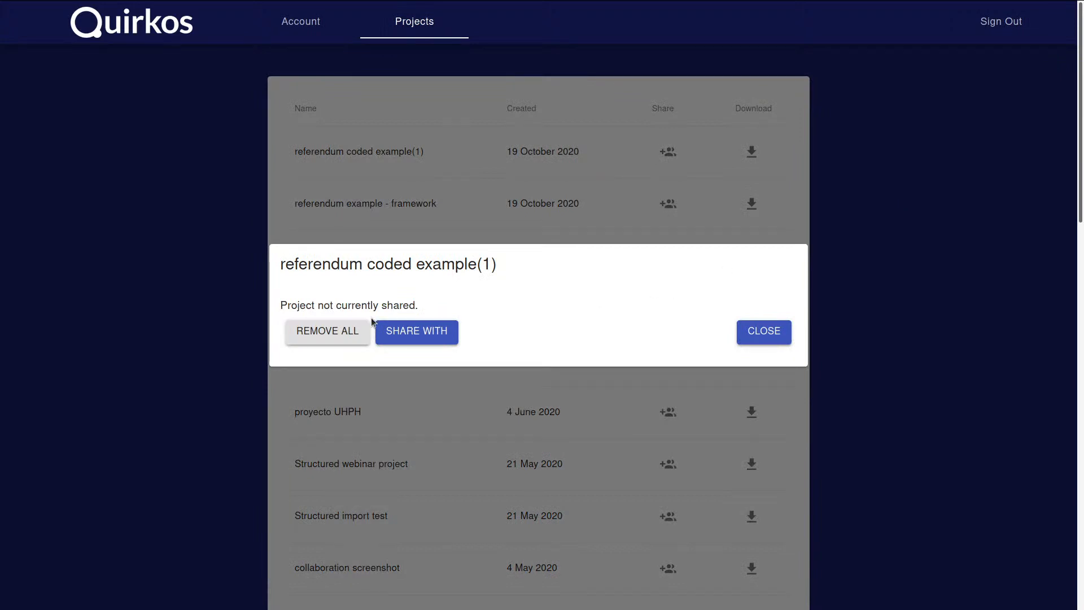
left_click(425, 331)
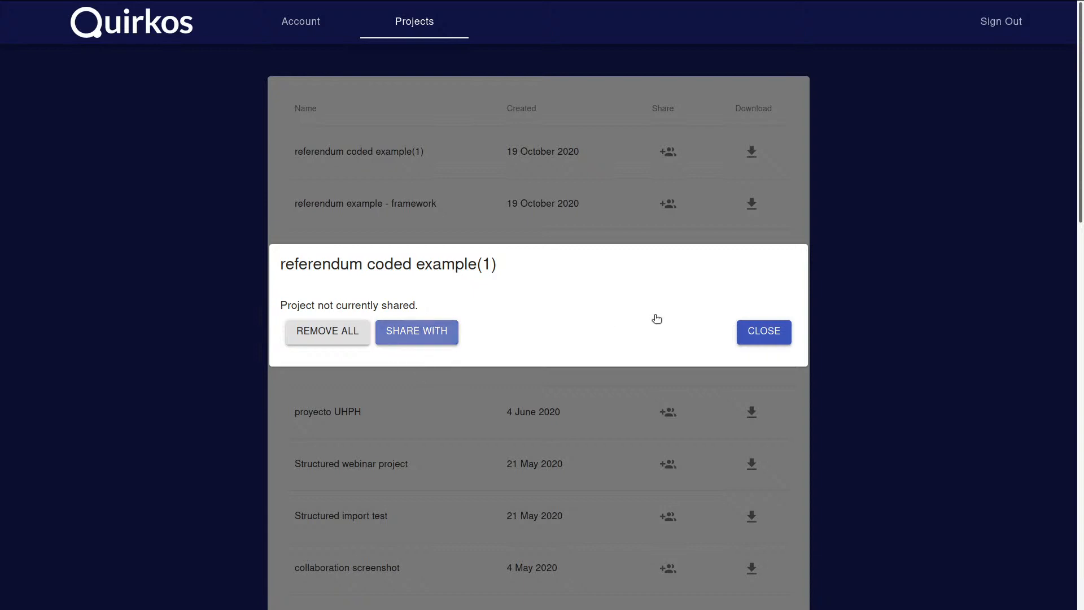
left_click(508, 288)
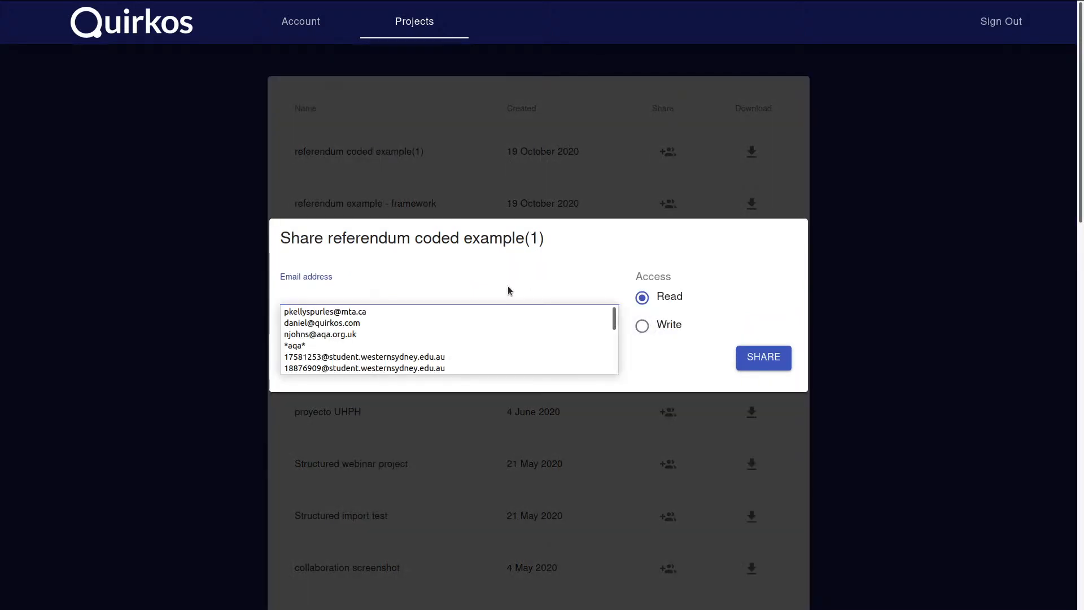
type("da")
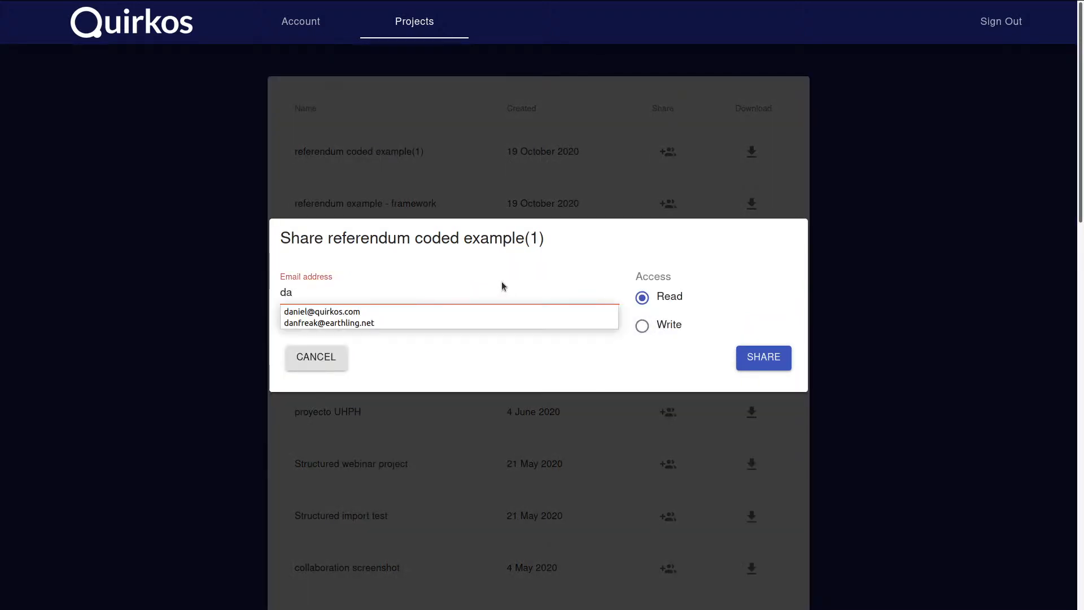
key("BackSpace")
key("BackSpace")
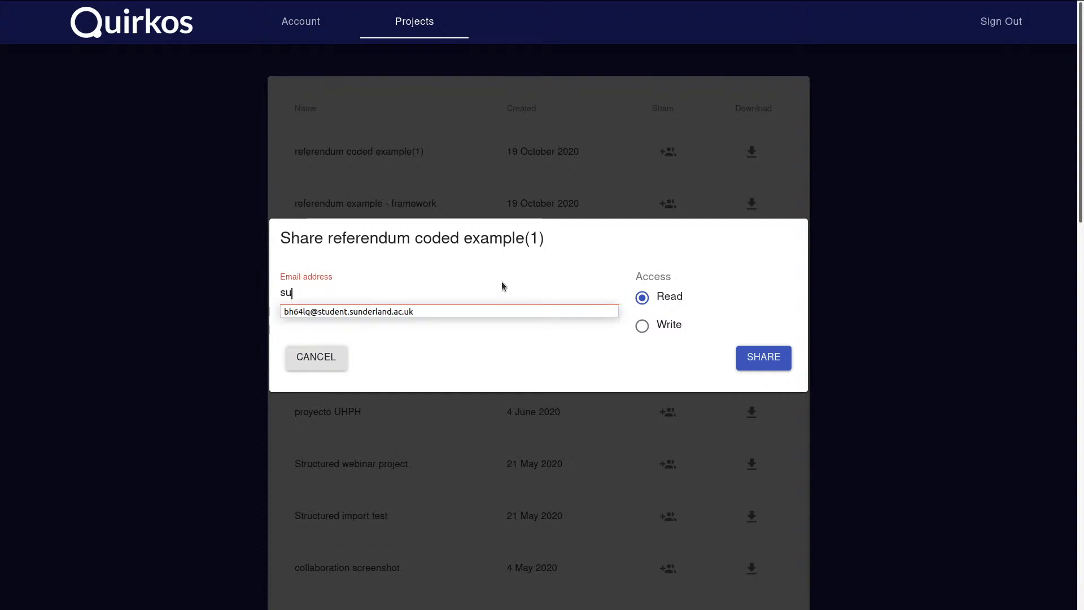
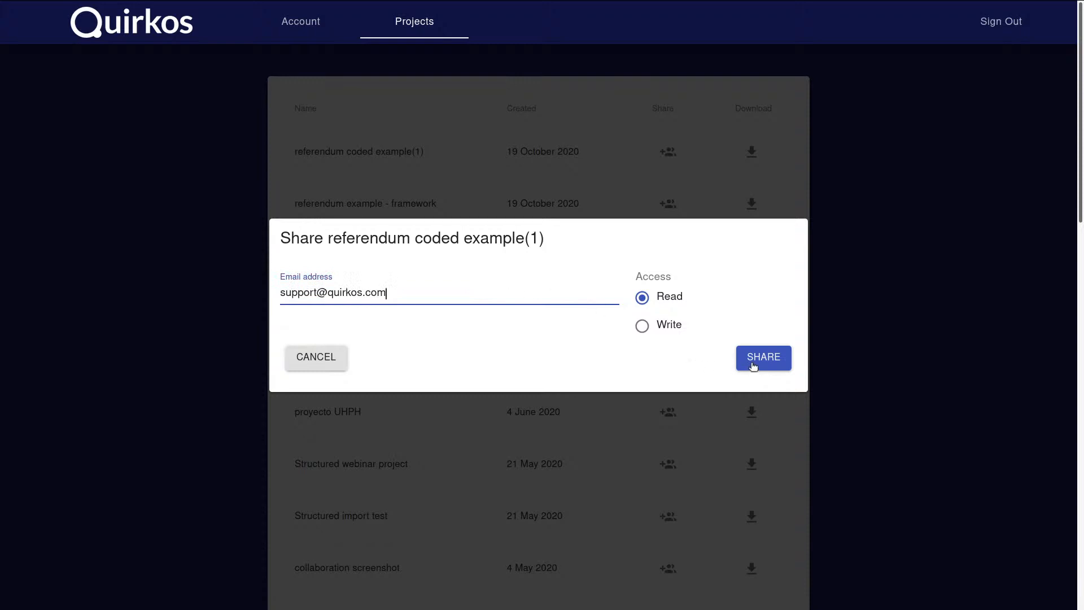
key("Return")
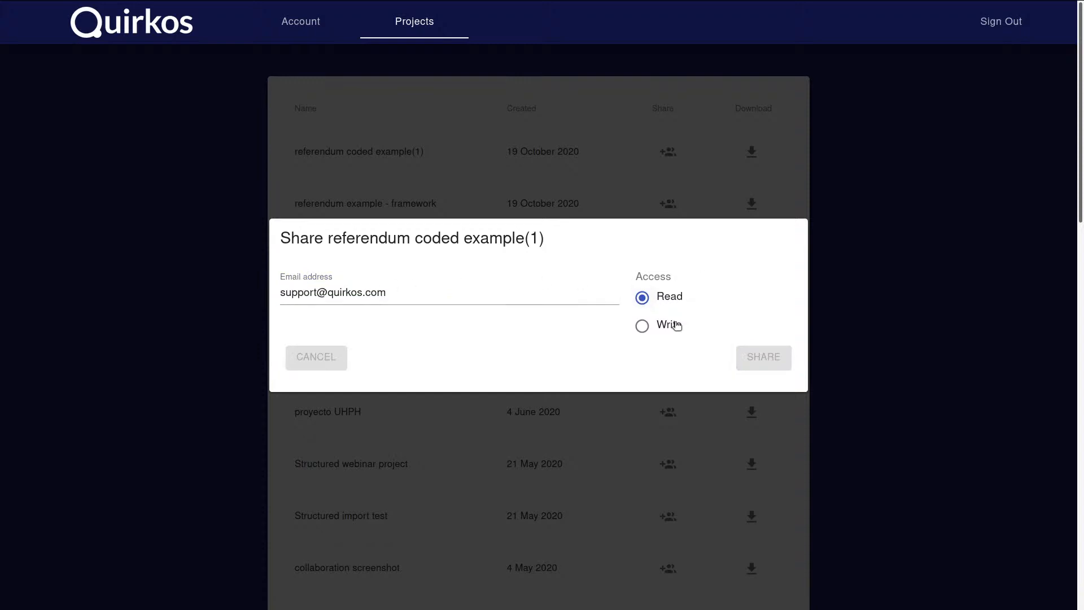
left_click(643, 327)
left_click(676, 300)
Bring the browser forward again on the Quirkos homepage tab
key("super")
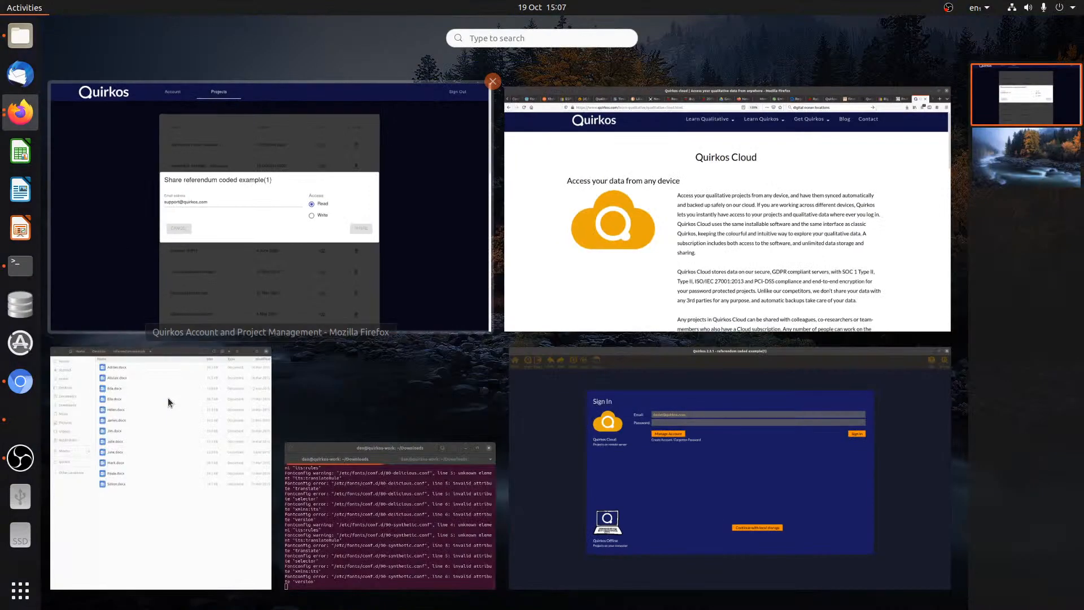
left_click(567, 480)
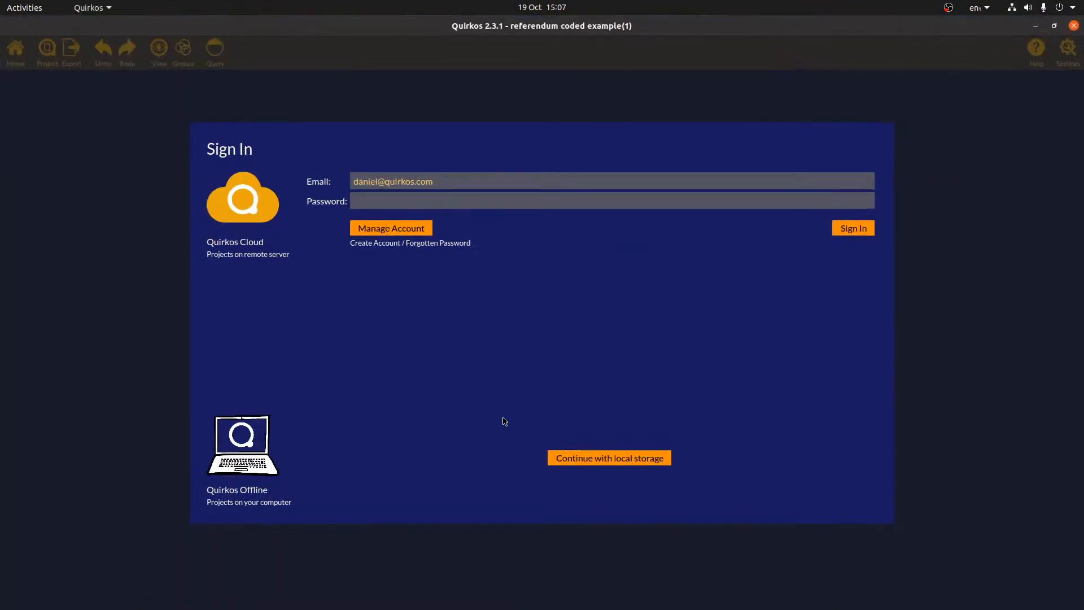
key("super")
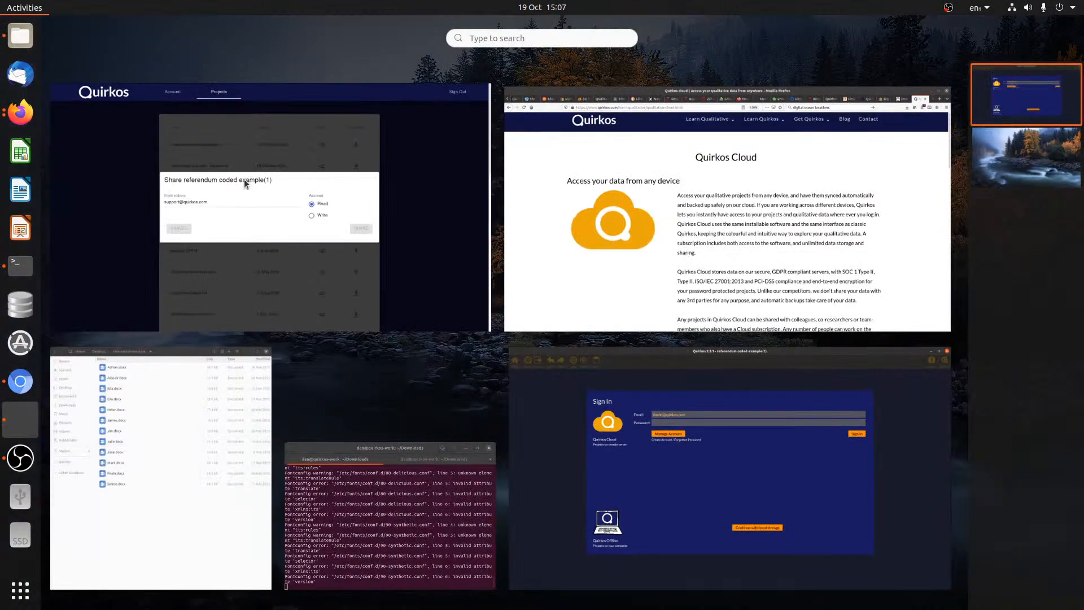
left_click(185, 114)
left_click(97, 9)
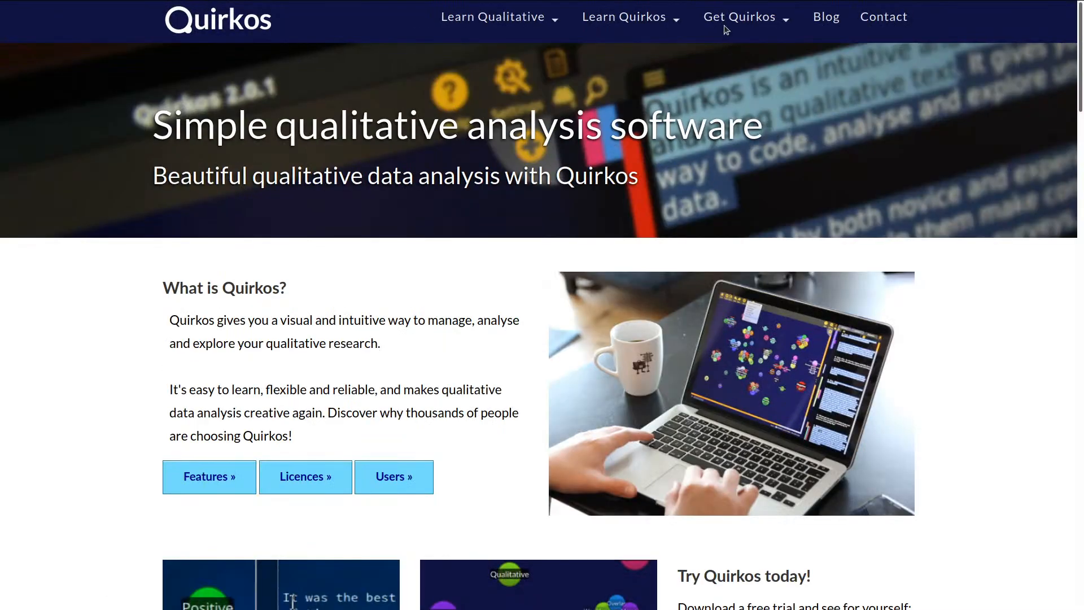
View the Download Quirkos v2.3 page, then bring the Quirkos app's sign-in window forward
left_click(726, 19)
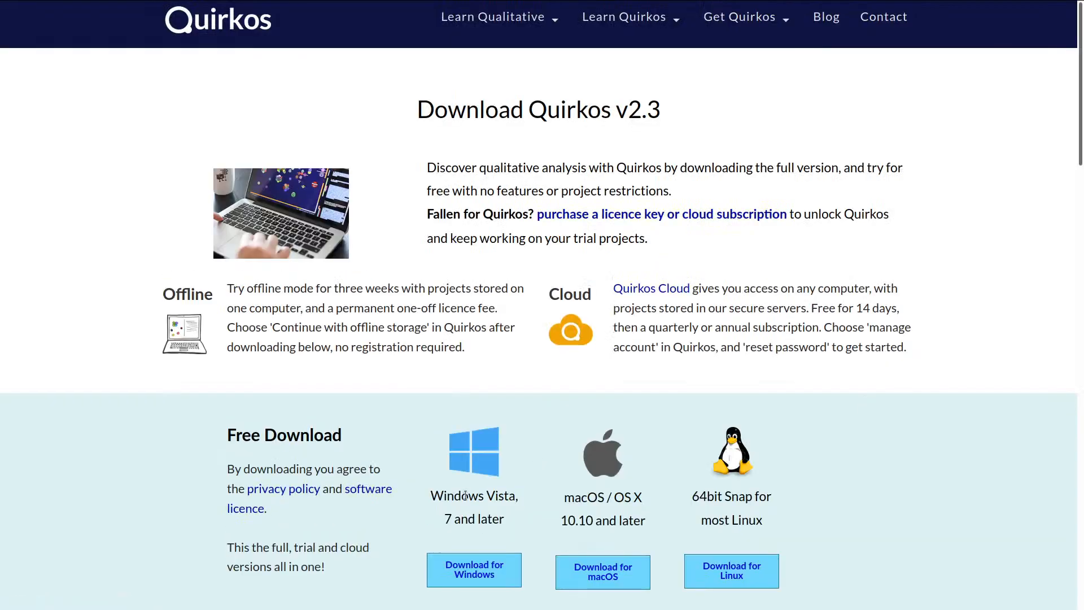
key("super")
left_click(891, 462)
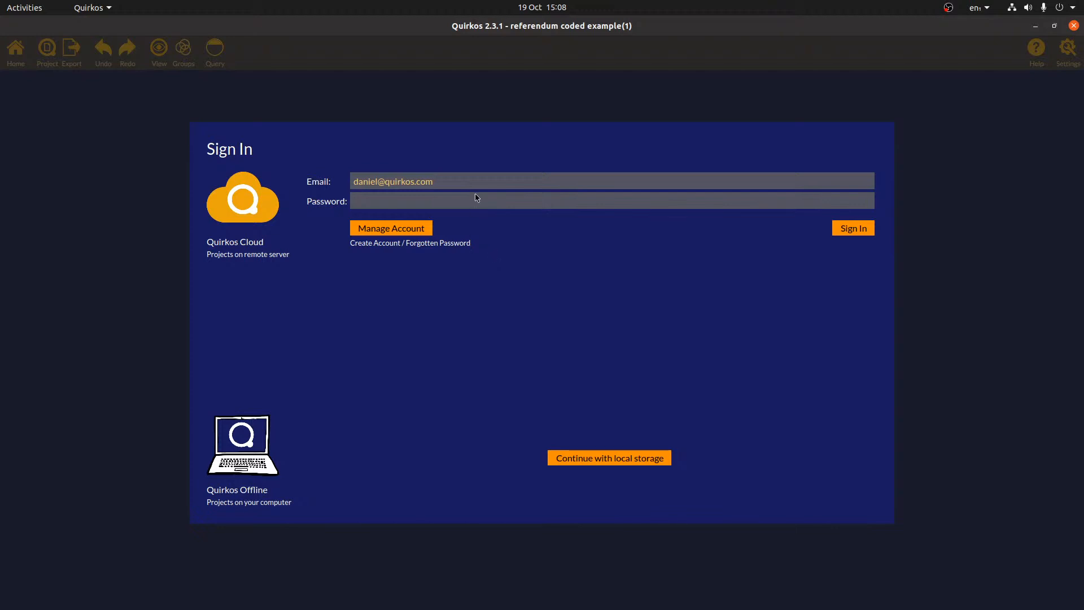
Enter the account password and sign in to the Quirkos desktop app
left_click(497, 204)
type("••••••••••••")
left_click(864, 229)
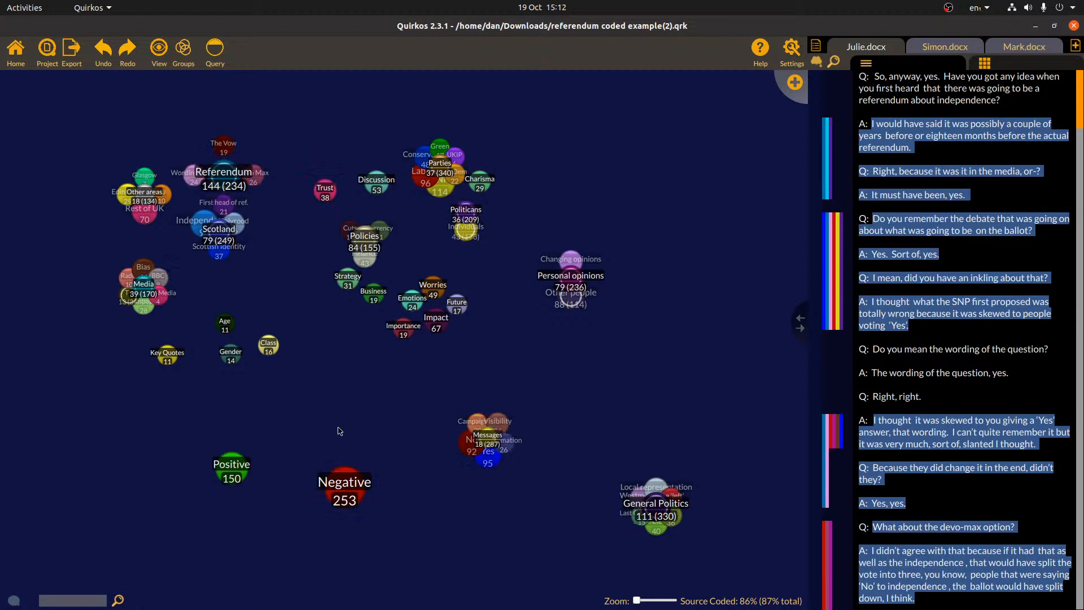
Drag the splitter left to widen the transcript panel, then open the add-source menu
mouse_move(432, 167)
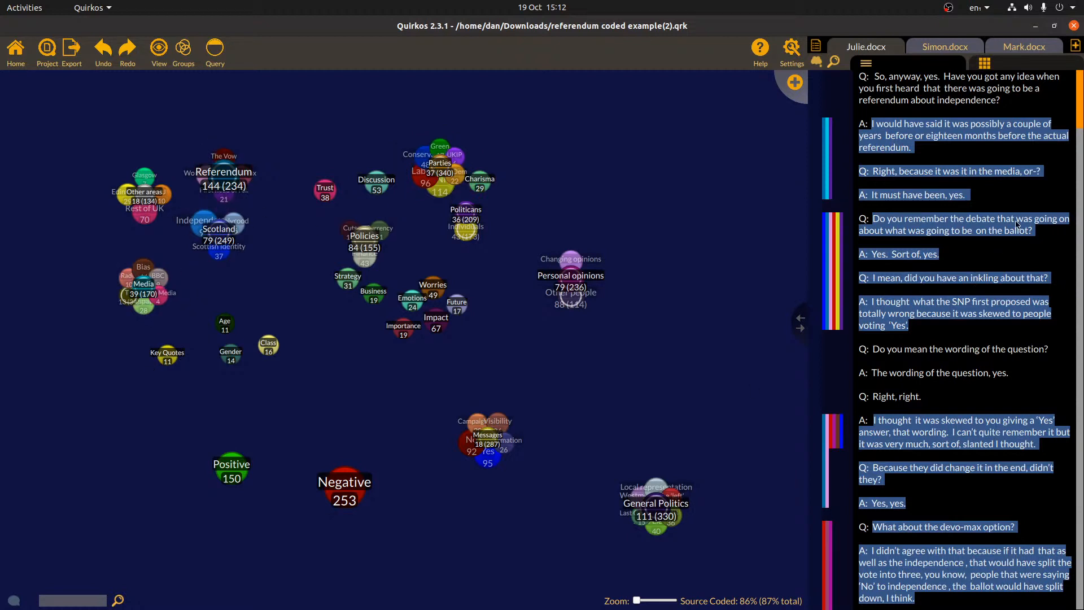
mouse_move(1079, 104)
left_mouse_down()
mouse_move(1079, 182)
mouse_move(1079, 86)
left_mouse_up()
left_click_drag(784, 336, 746, 336)
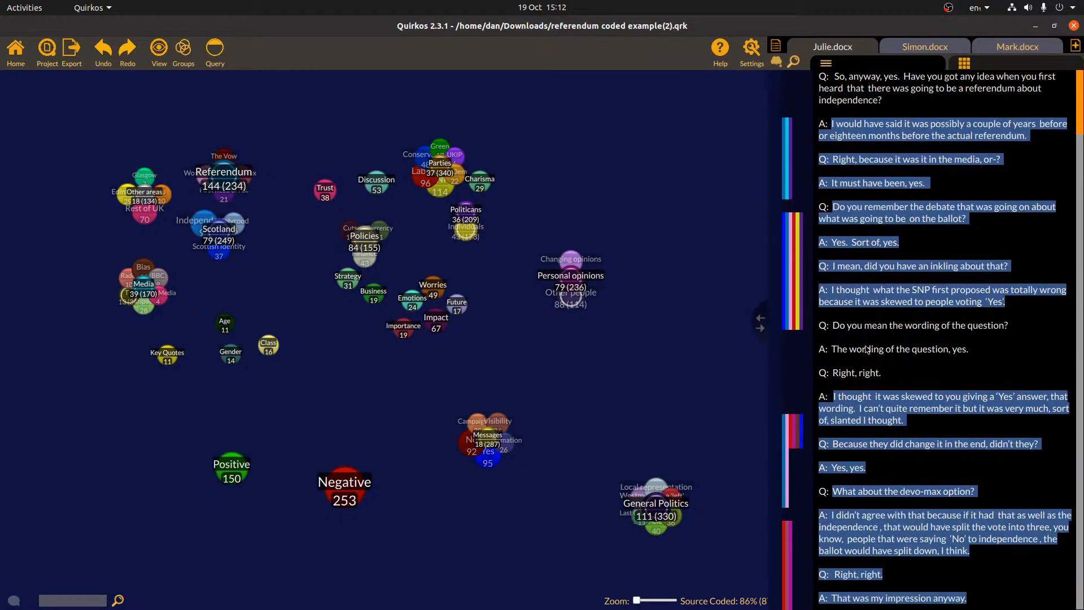
mouse_move(822, 311)
left_click(1076, 46)
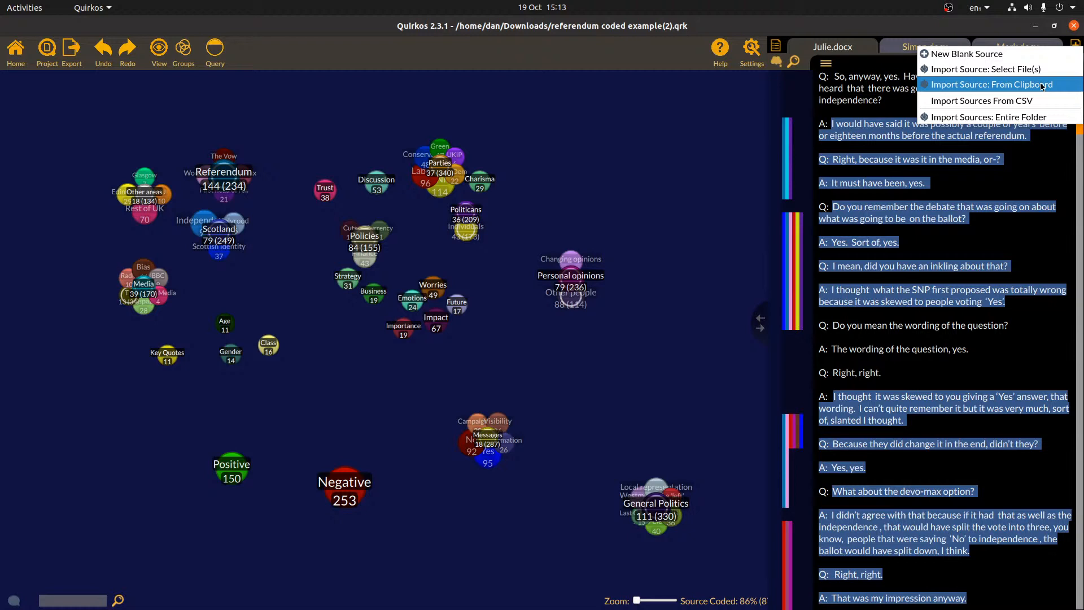
Dismiss the add-source menu and switch via Simon.docx to the Mark.docx transcript
left_click(999, 200)
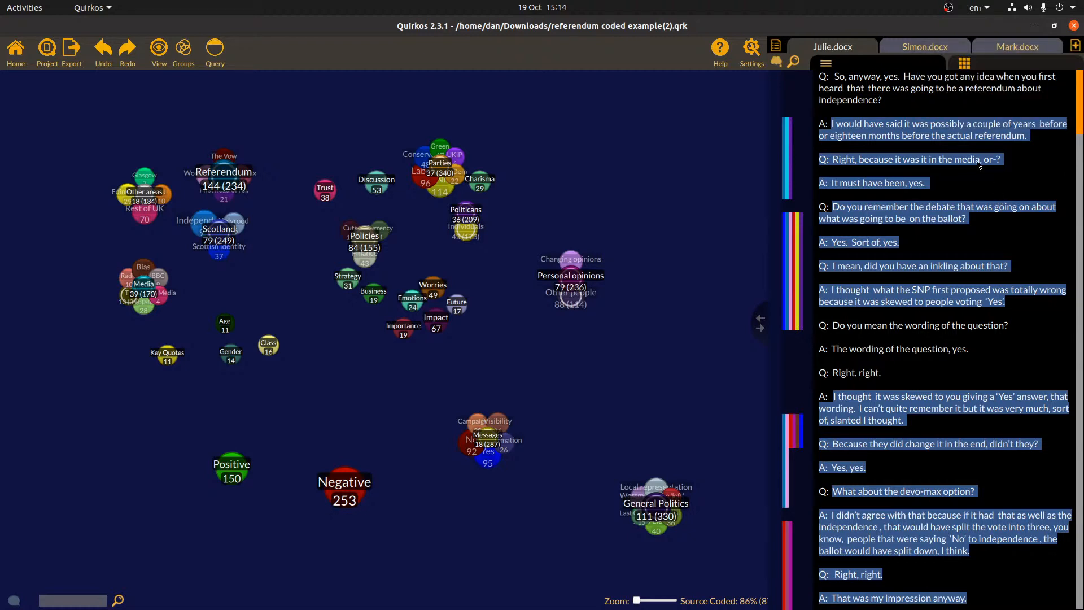
left_click(920, 47)
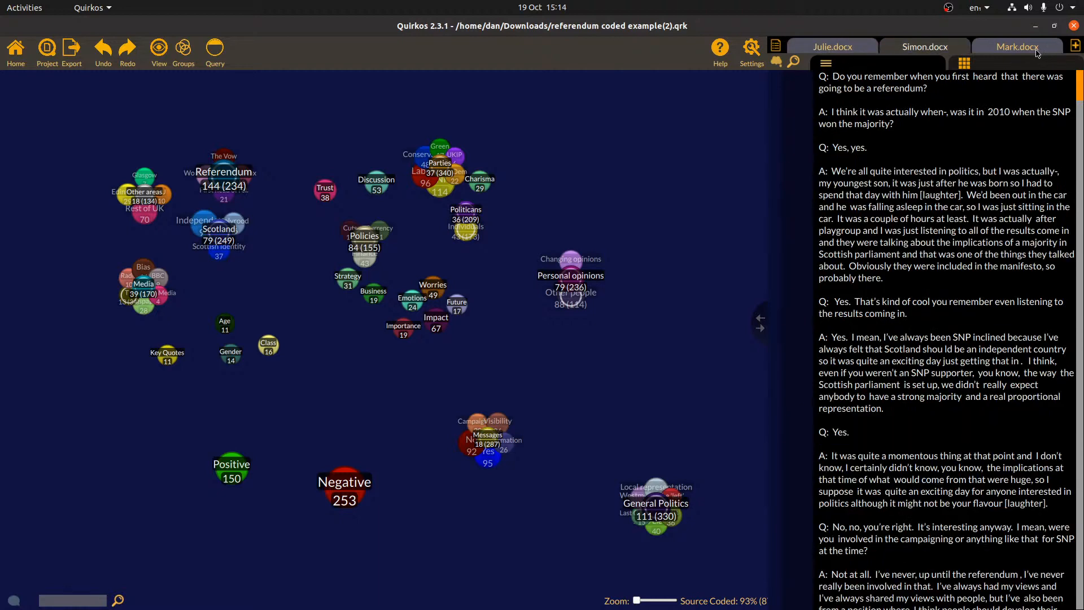
left_click(1035, 49)
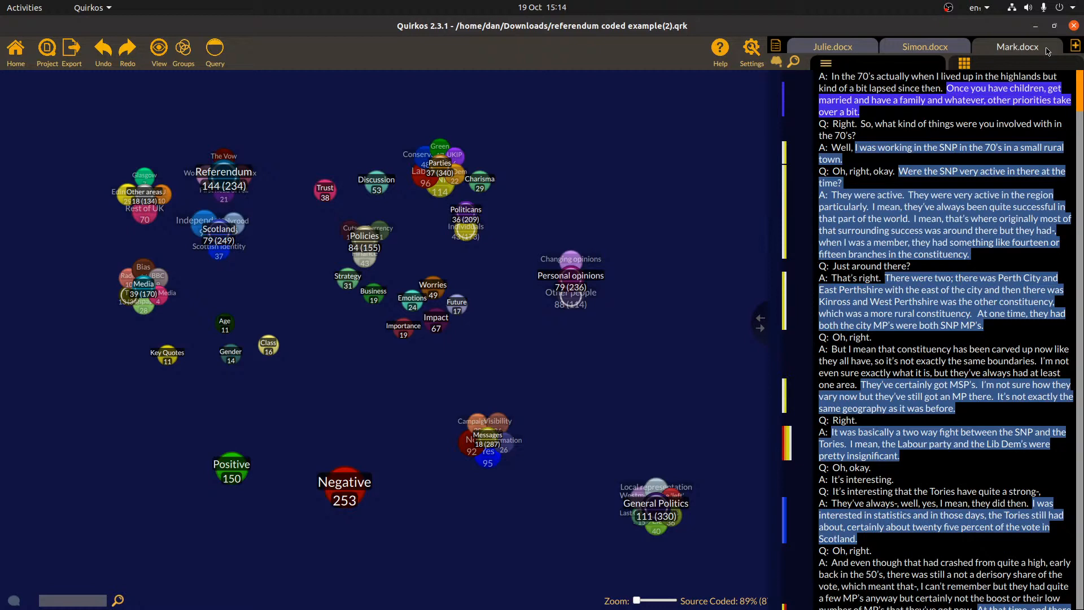
Browse the All Sources list, then close it to return to Mark.docx
left_click(778, 48)
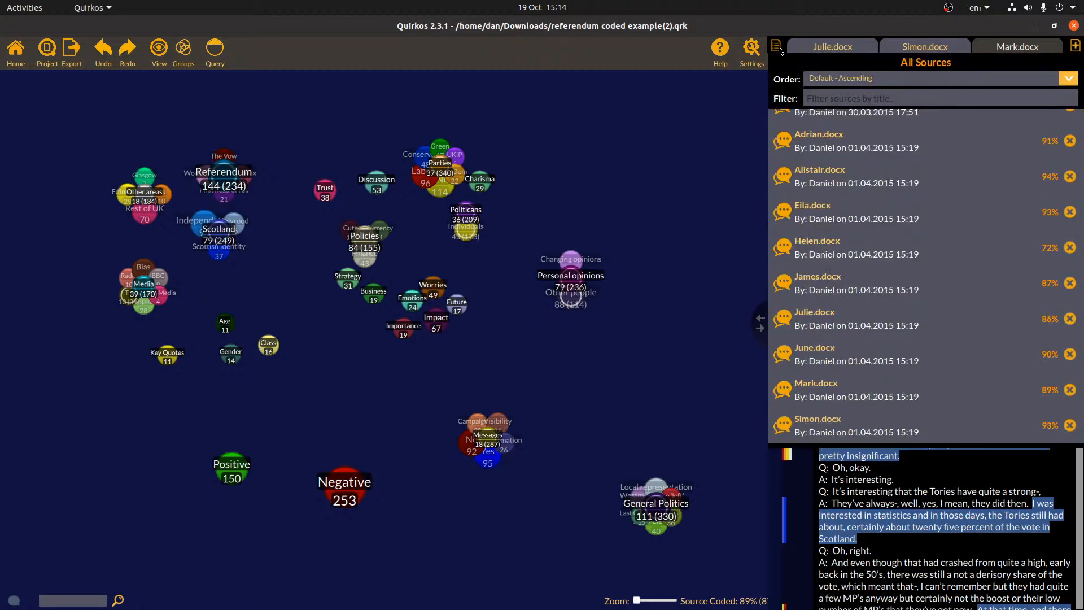
scroll(982, 220, "up", 3)
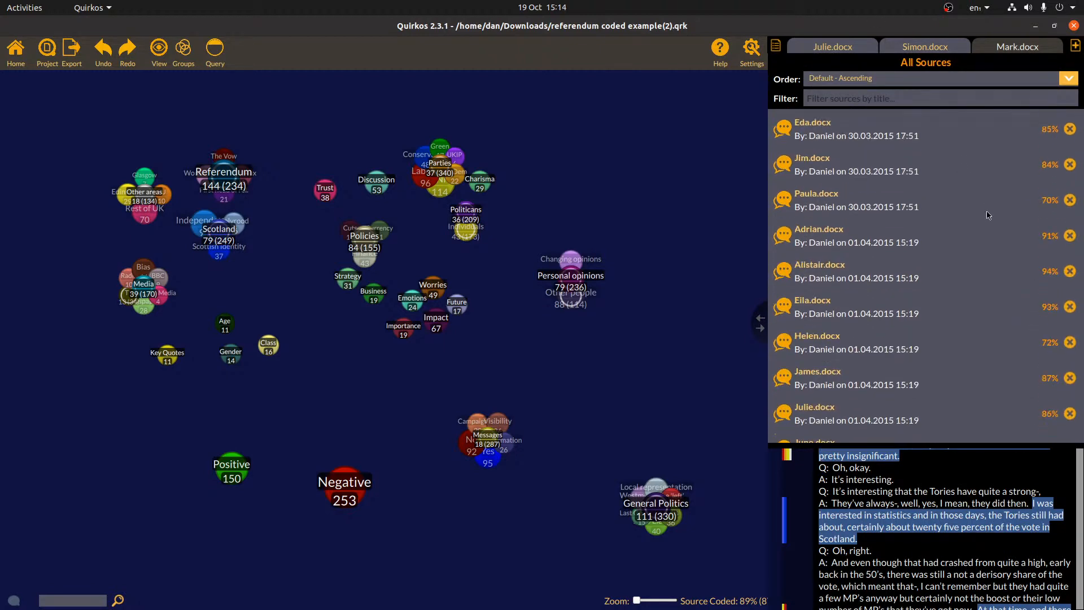
left_click(1004, 439)
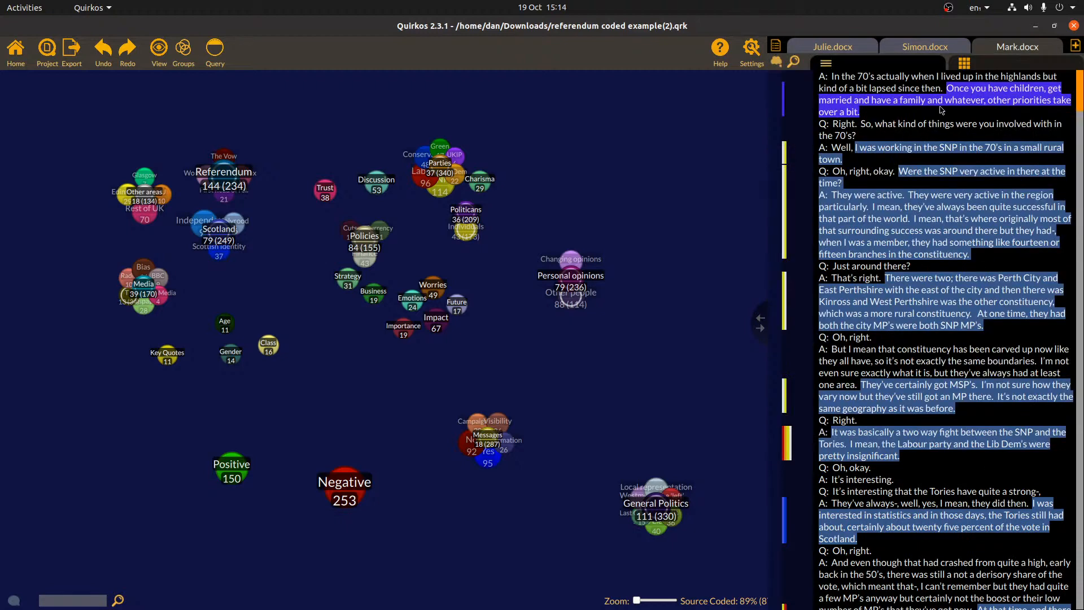
Show Mark.docx's properties (Gender Male, Occupation Engineer, Voted Yes) and start a new property
left_click(986, 67)
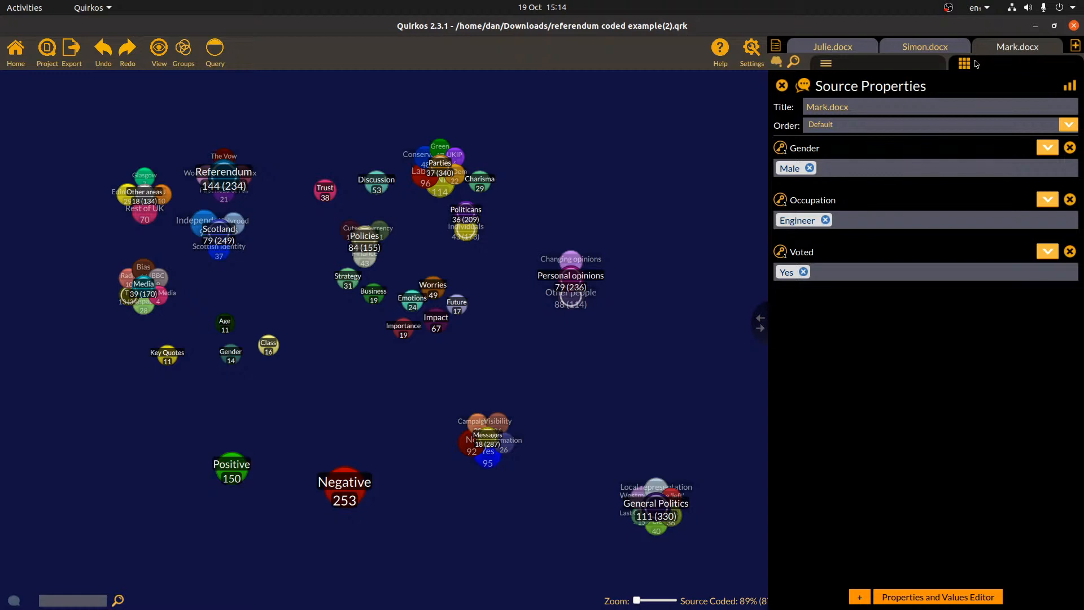
left_click(859, 597)
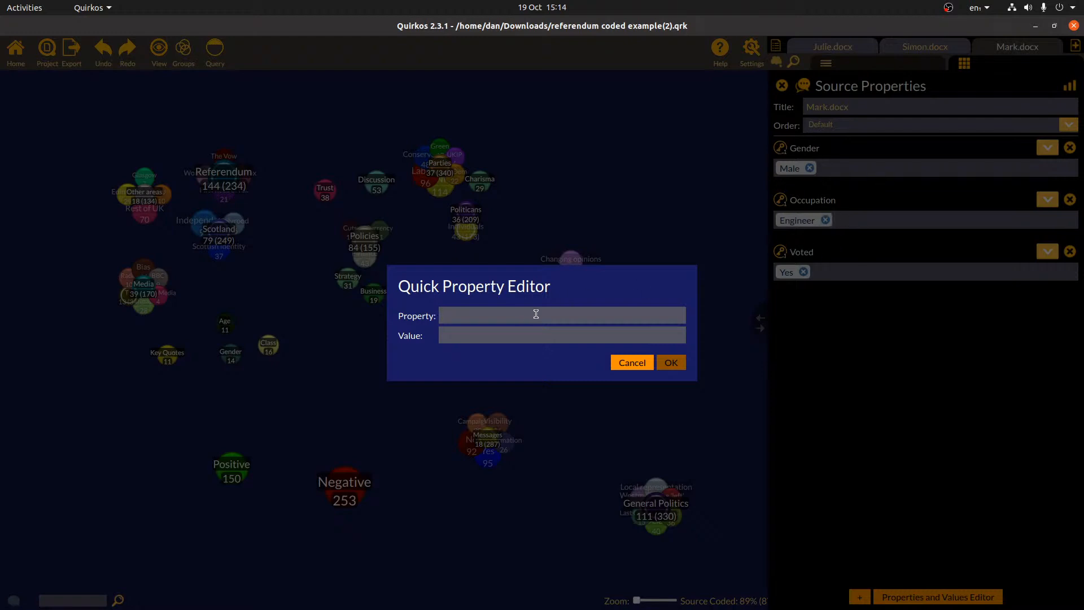
Add a Location property with the value Edinburgh to Mark.docx
type("Location")
key("Tab")
type("Edinburgh")
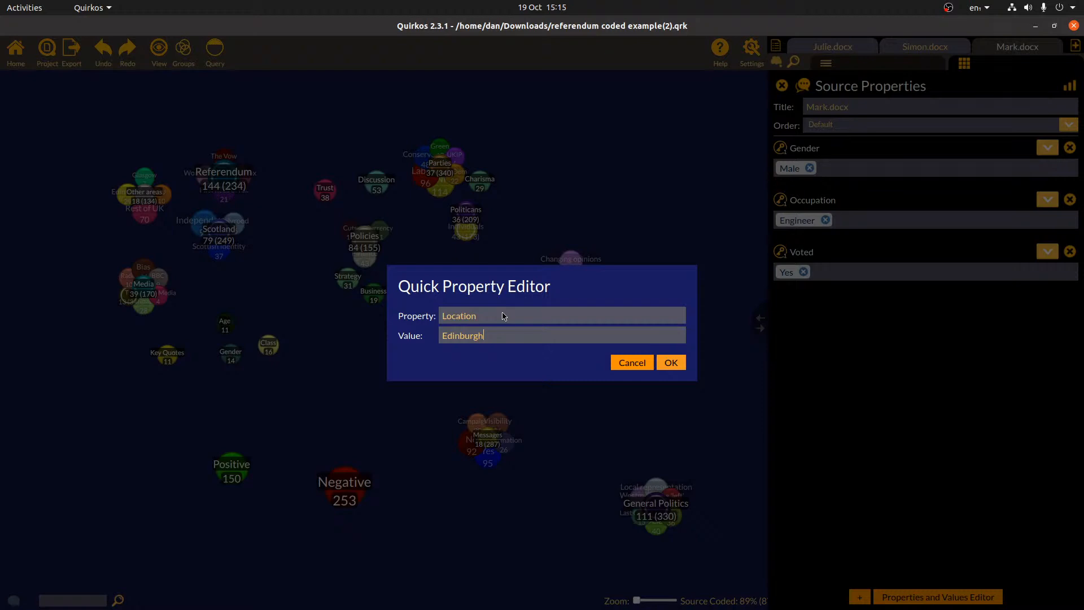
key("Return")
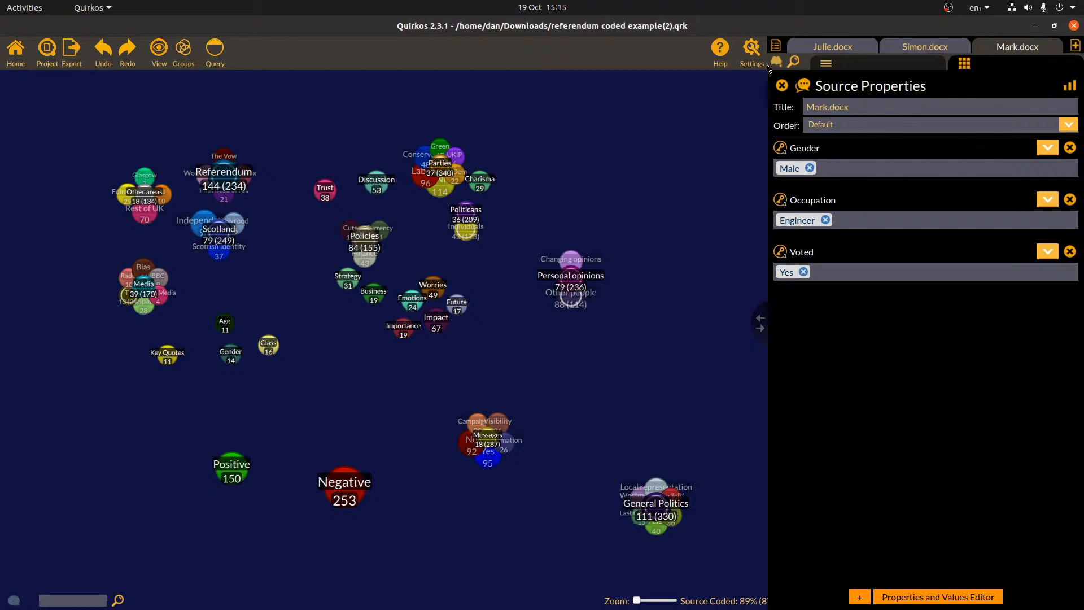
Give Simon.docx a Location property set to Glasgow, then bring up the query view
left_click(933, 47)
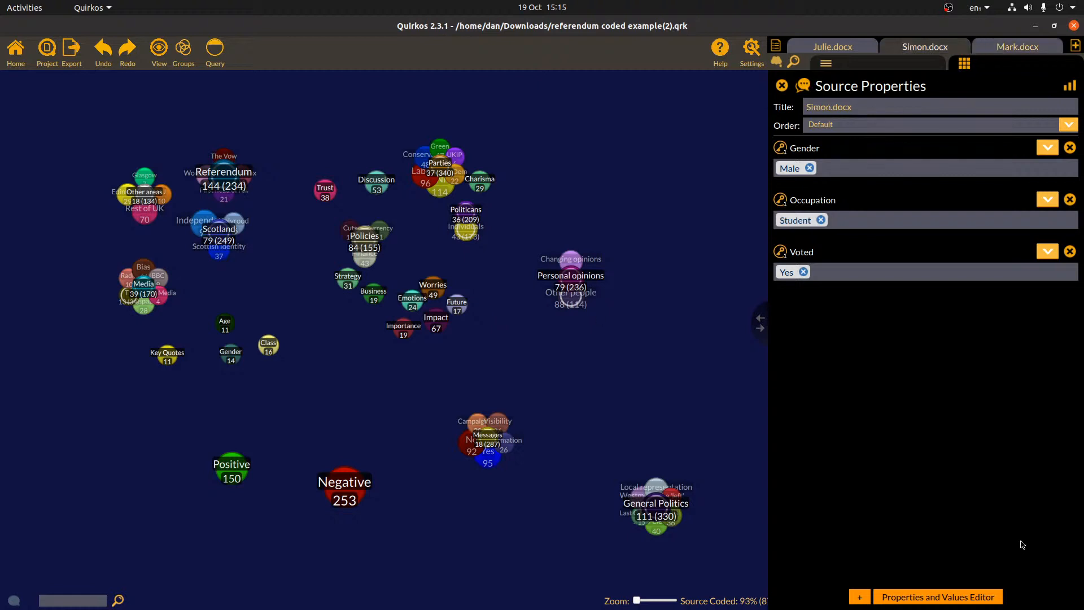
left_click(859, 597)
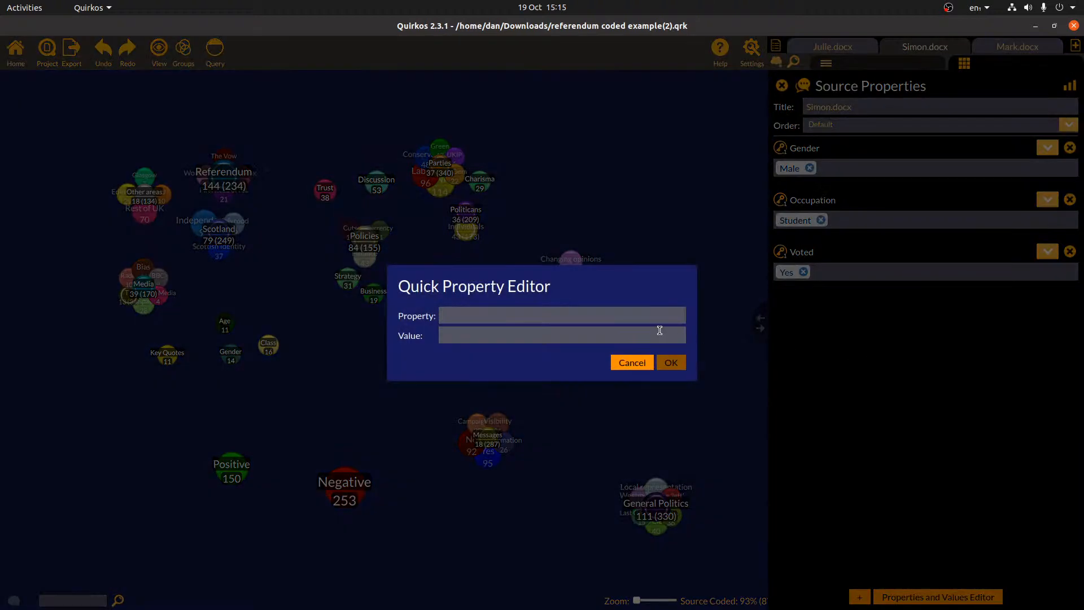
type("Location")
key("Tab")
type("Glasgow")
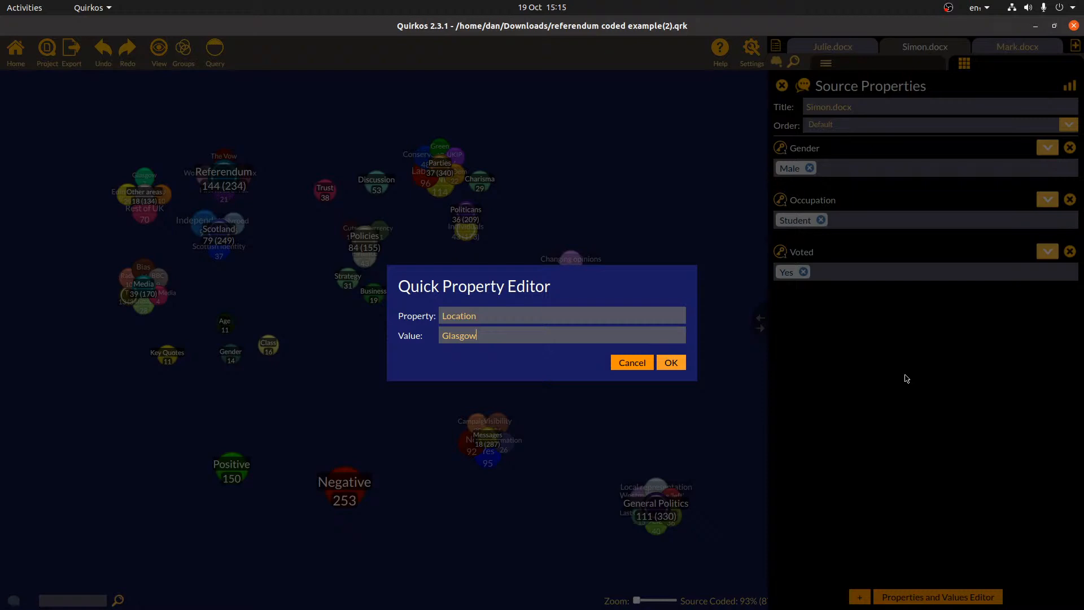
key("Return")
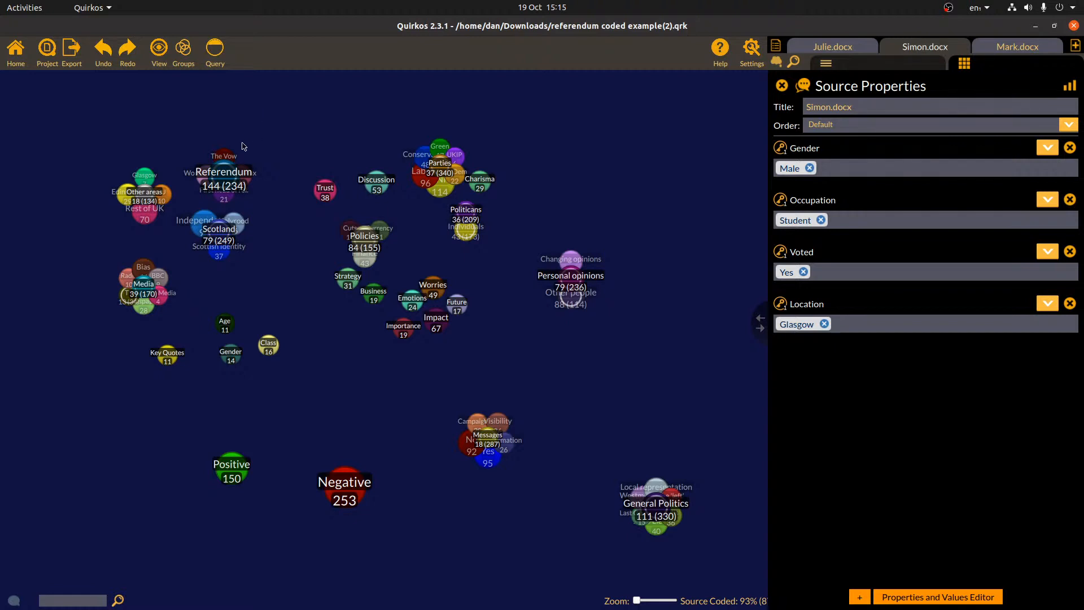
left_click(219, 57)
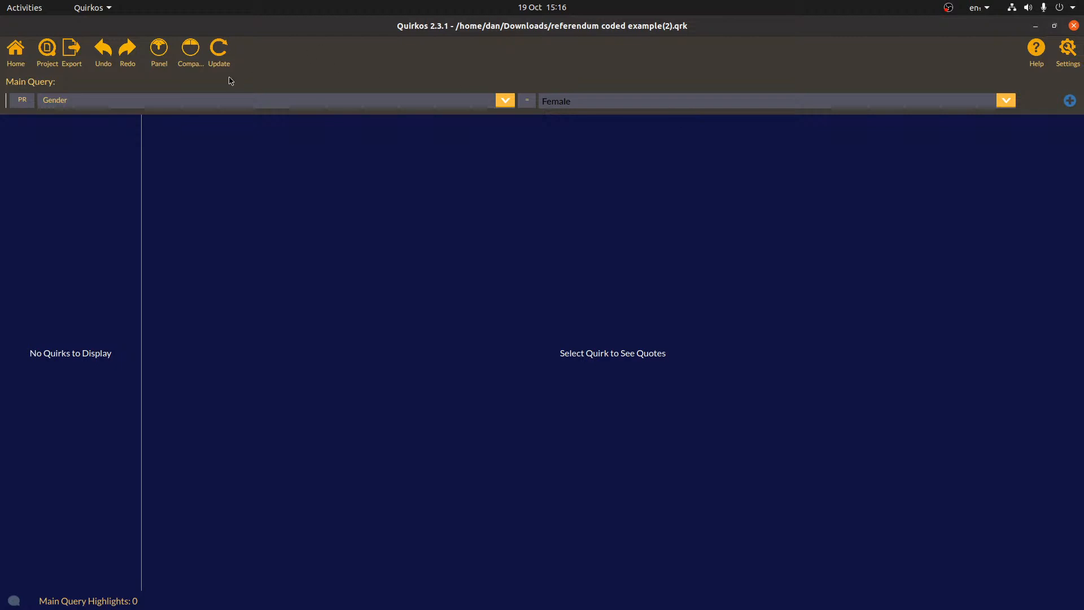
Filter the Main Query by Highlight Author for the first author and widen the quirk list
left_click(219, 53)
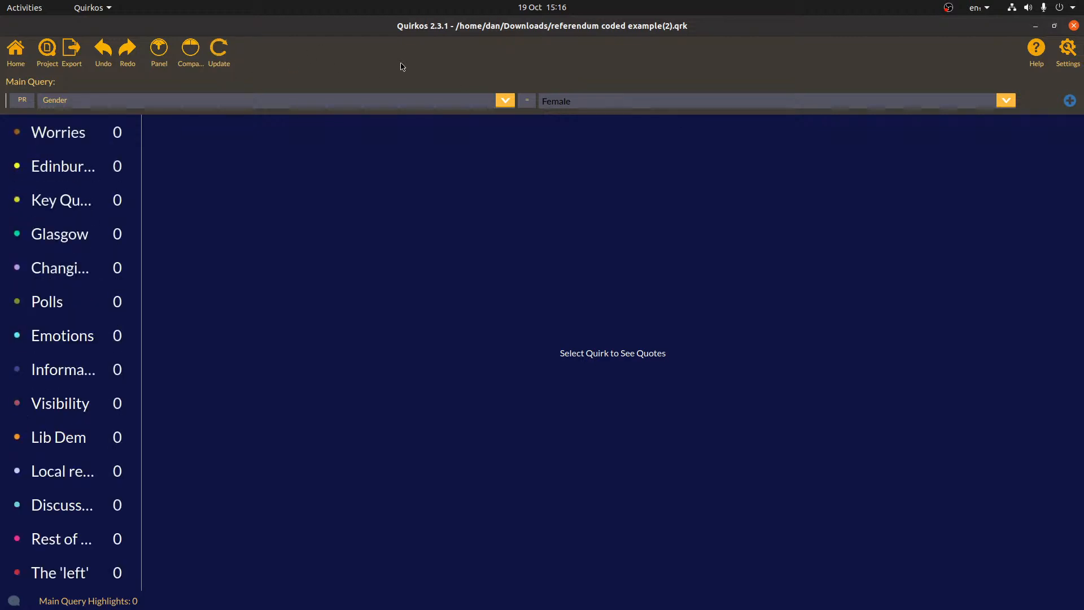
left_click(23, 99)
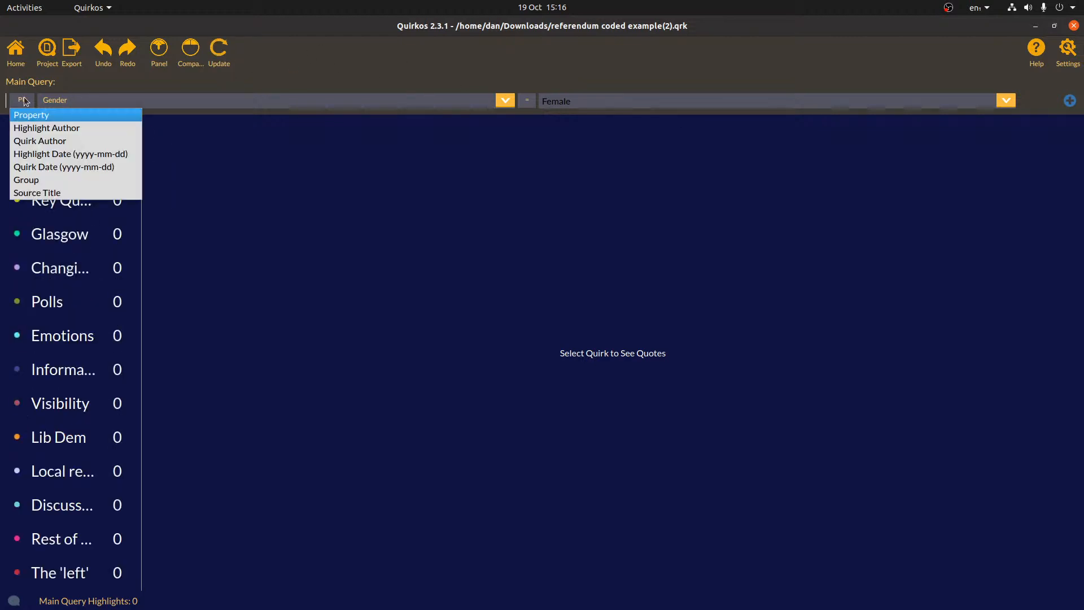
left_click(45, 128)
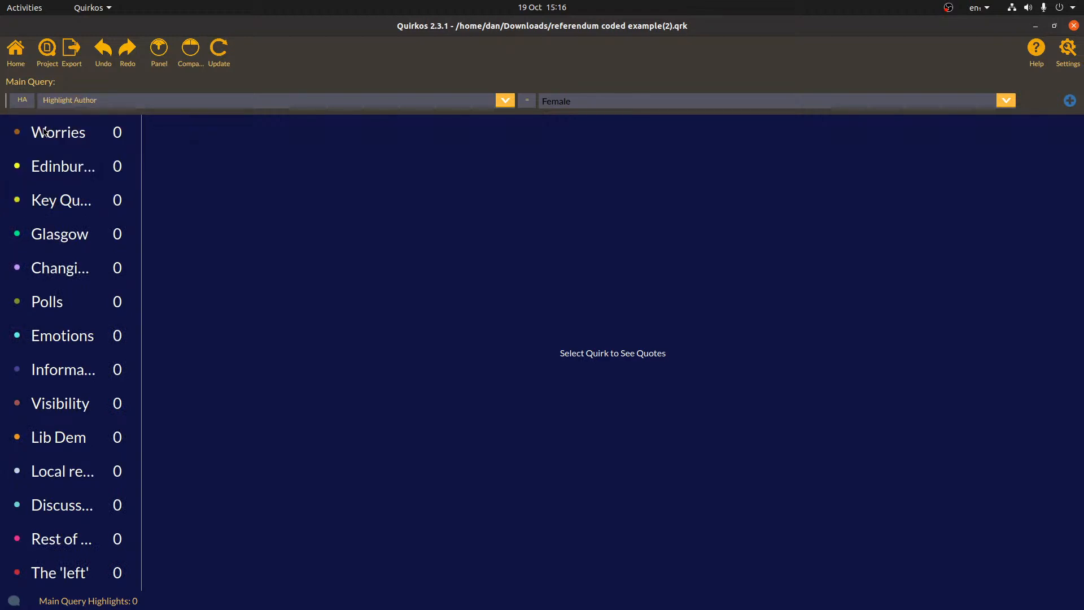
left_click(227, 63)
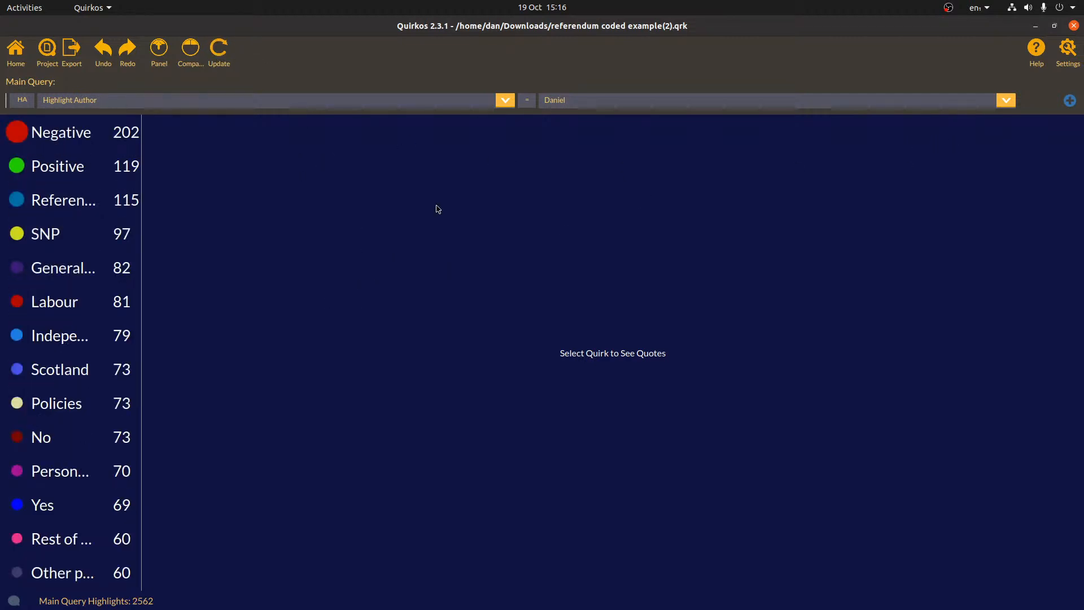
left_click(1009, 105)
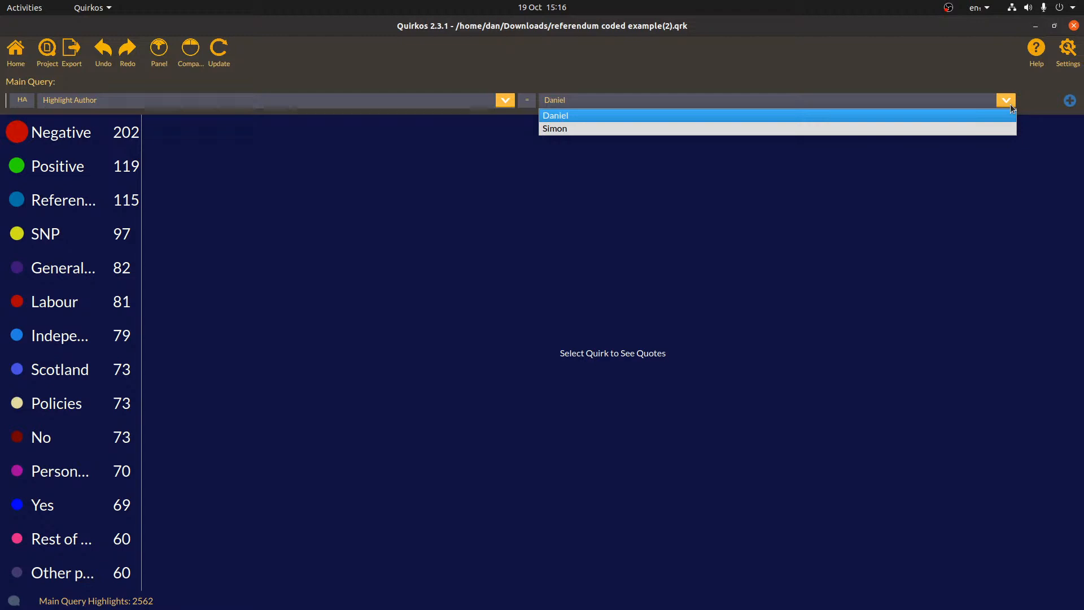
left_click(995, 78)
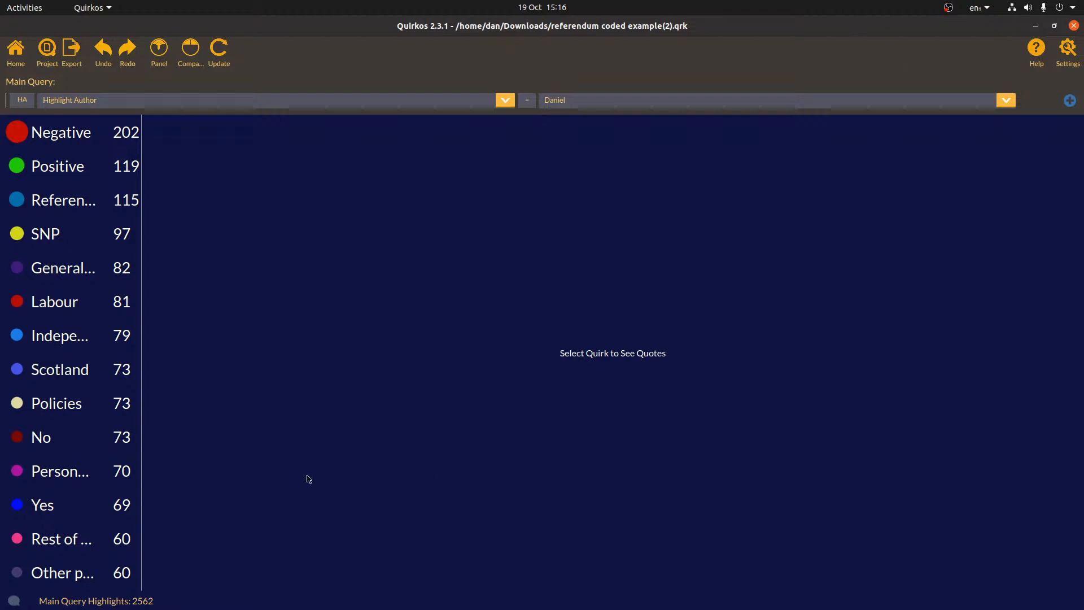
left_click_drag(141, 254, 193, 247)
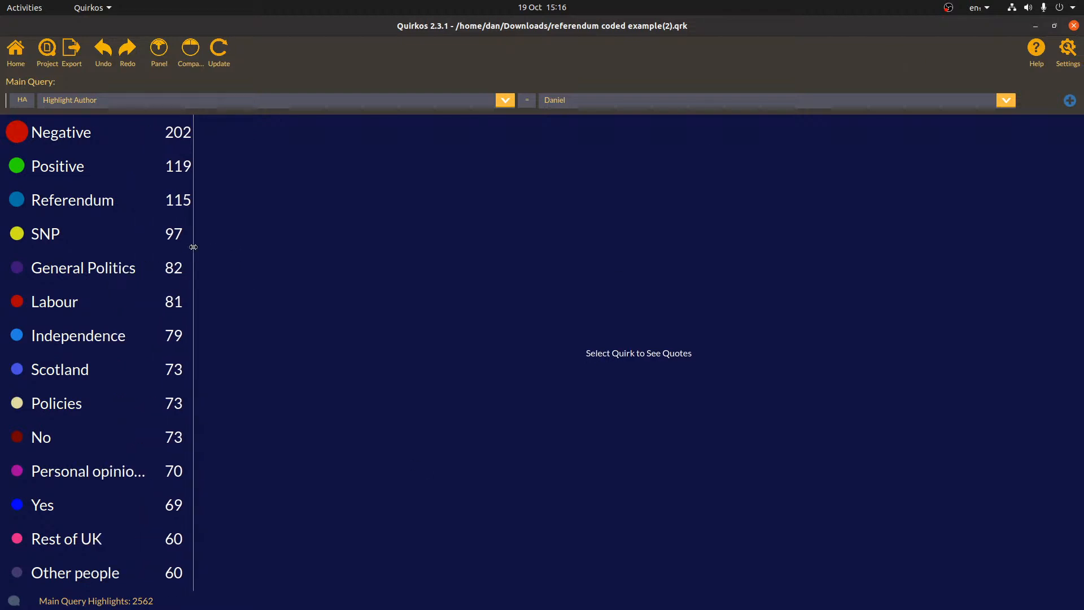
Switch to Compare and set the Right Query to Highlight Author with the second author
left_click(191, 50)
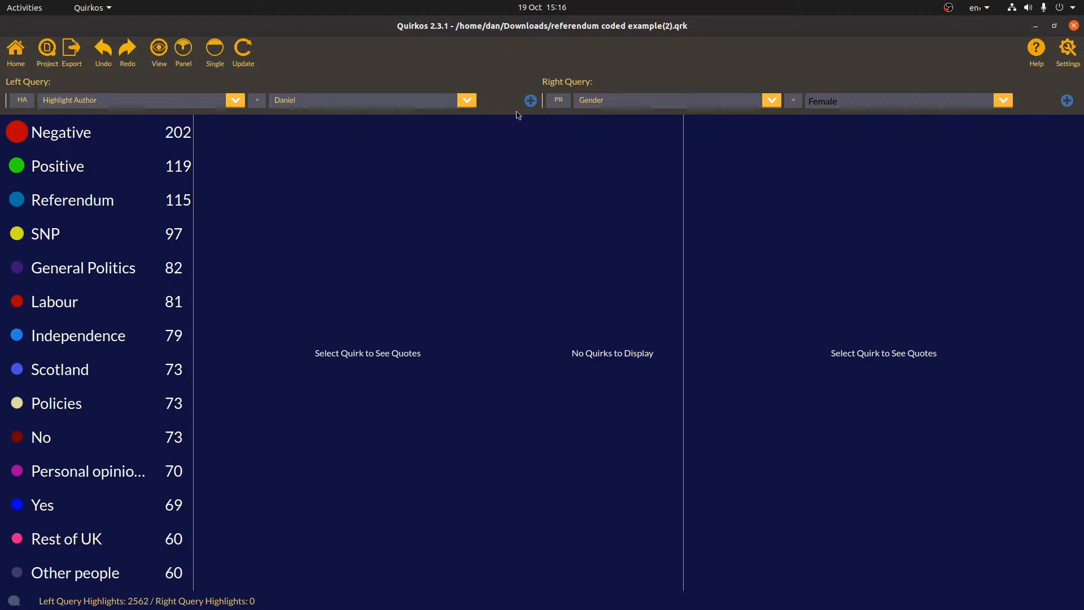
left_click(562, 99)
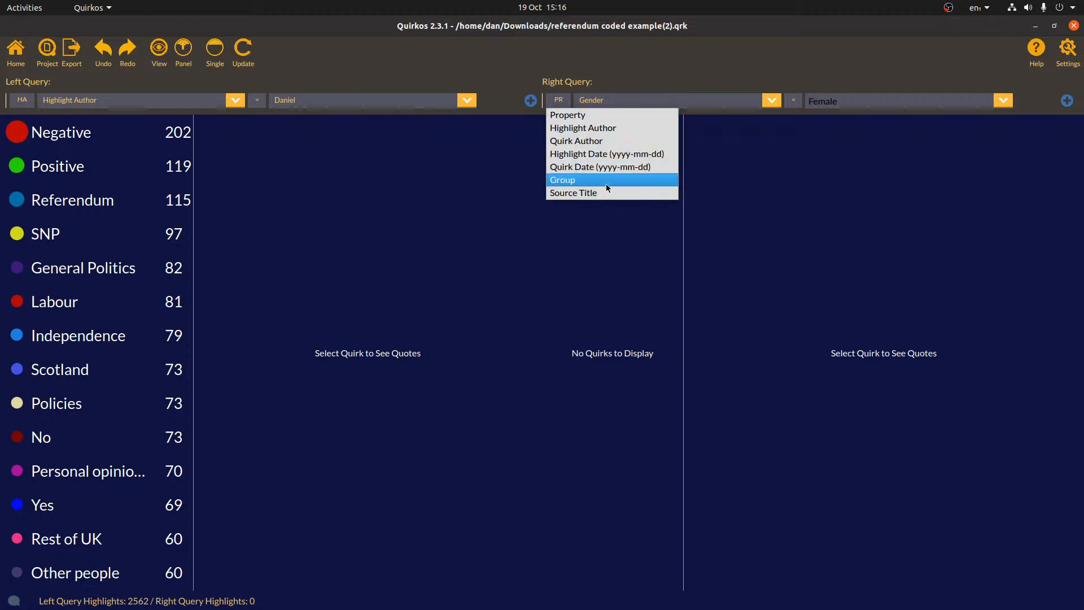
left_click(587, 128)
left_click(1003, 105)
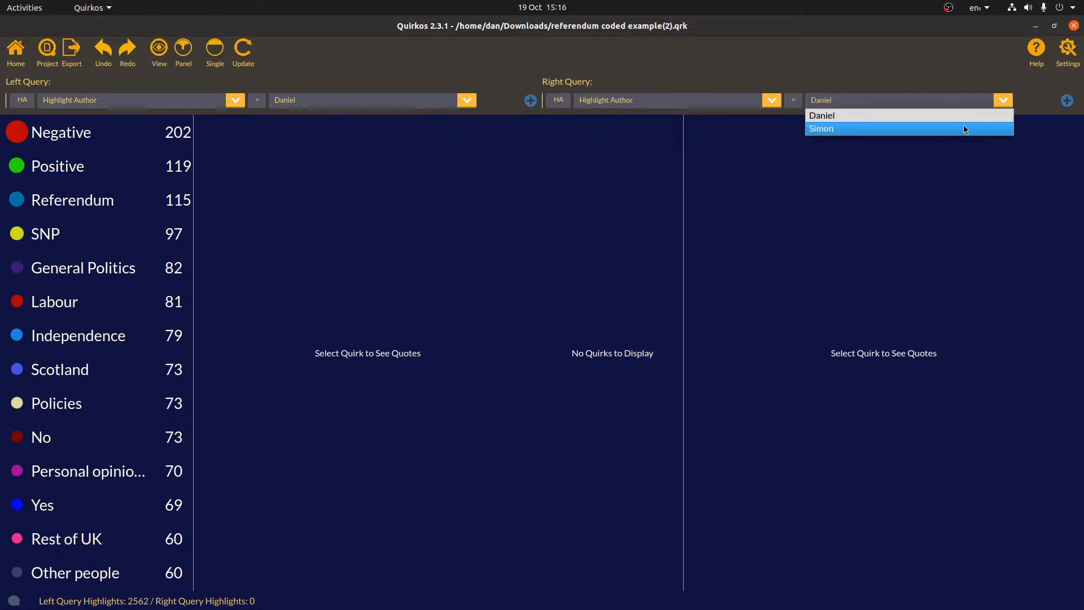
left_click(972, 128)
Update both queries and show each author's Negative quotes
left_click(252, 54)
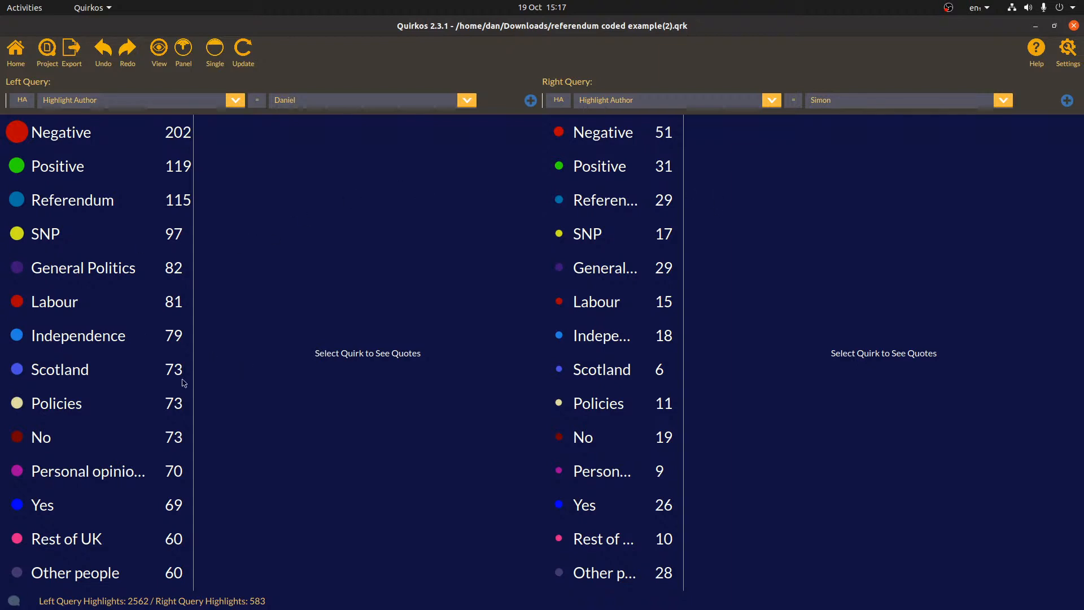
left_click(43, 131)
left_click(597, 138)
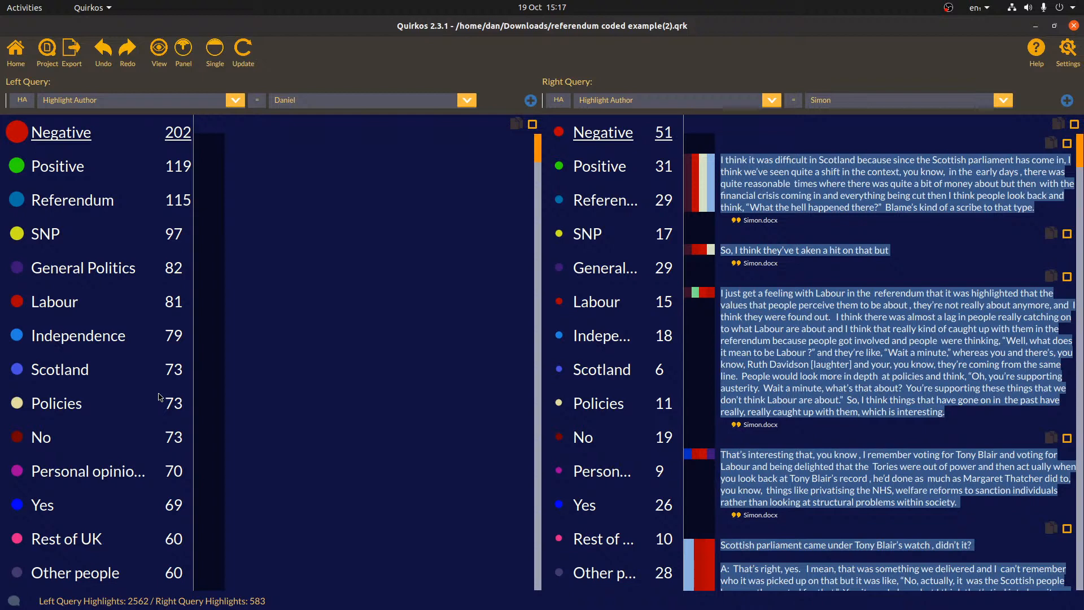
Swap the Negative selection for Positive and scroll through the first author's Positive quotes
left_click(60, 133)
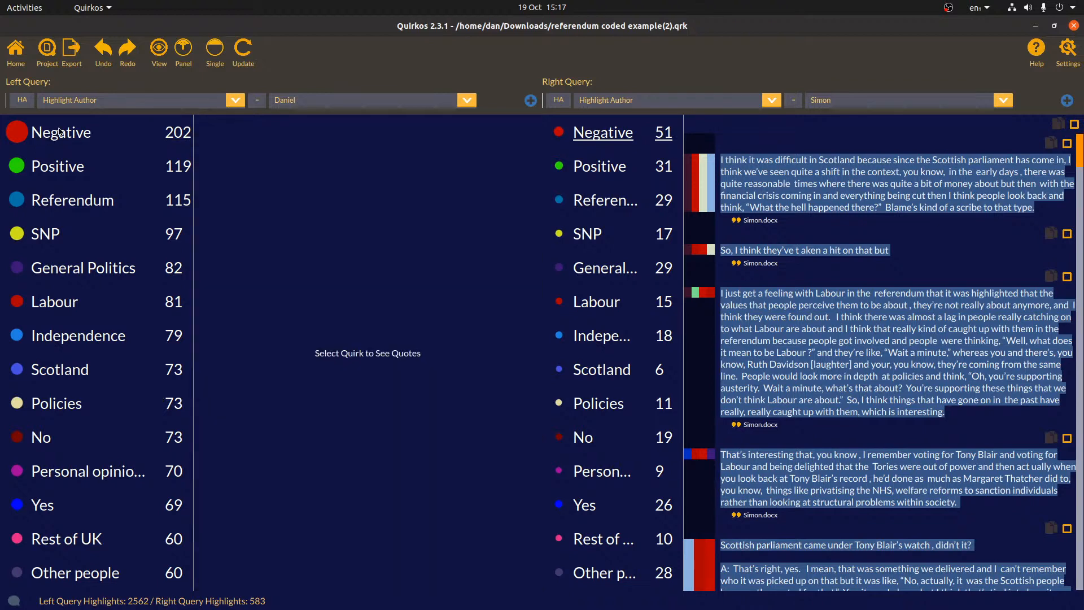
left_click(58, 166)
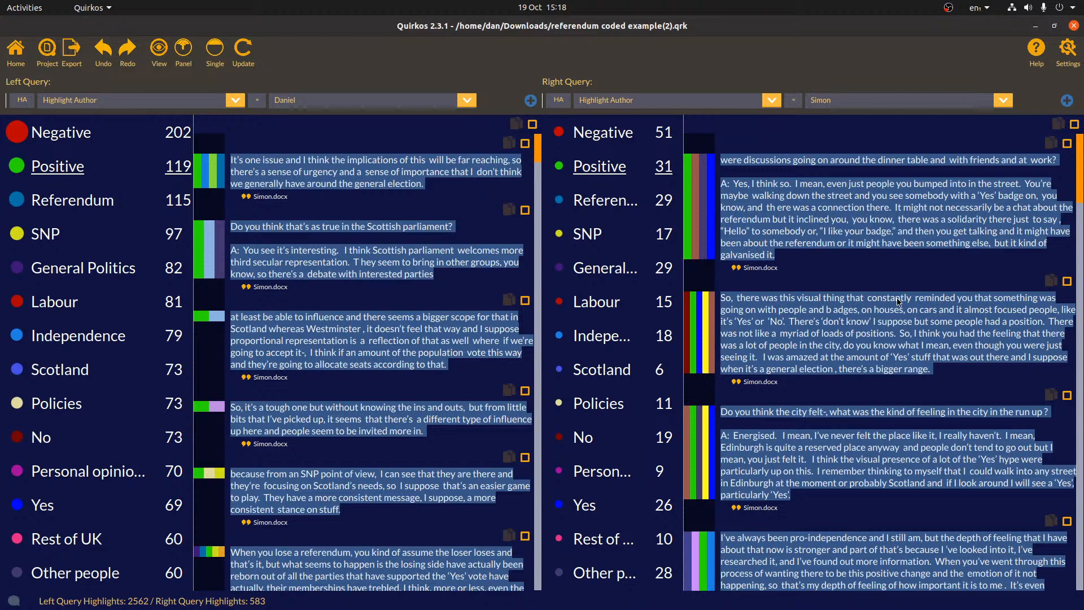
scroll(303, 347, "down", 10)
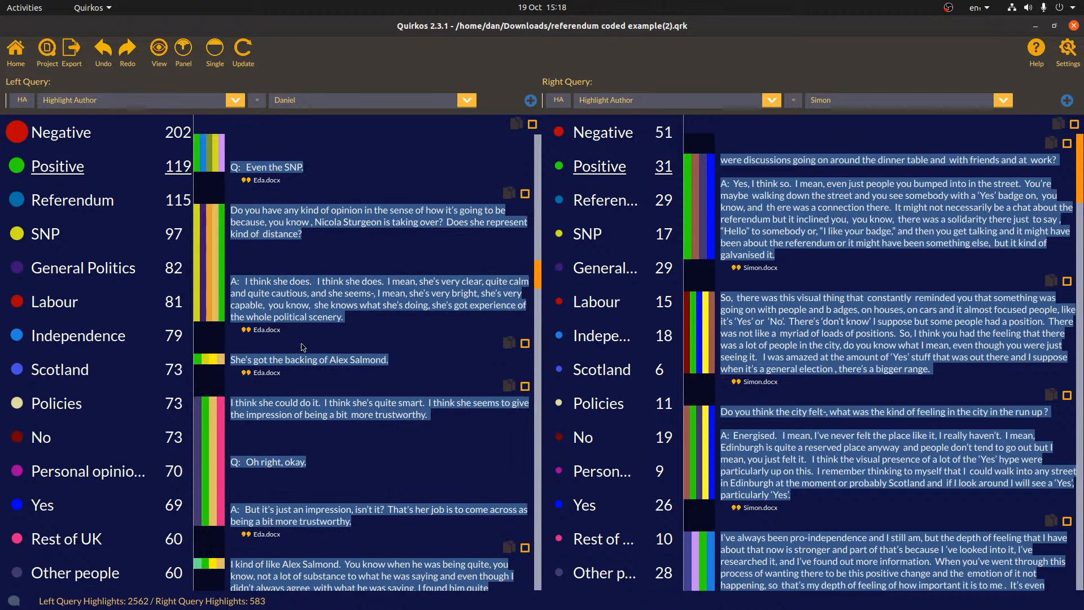
scroll(303, 348, "down", 5)
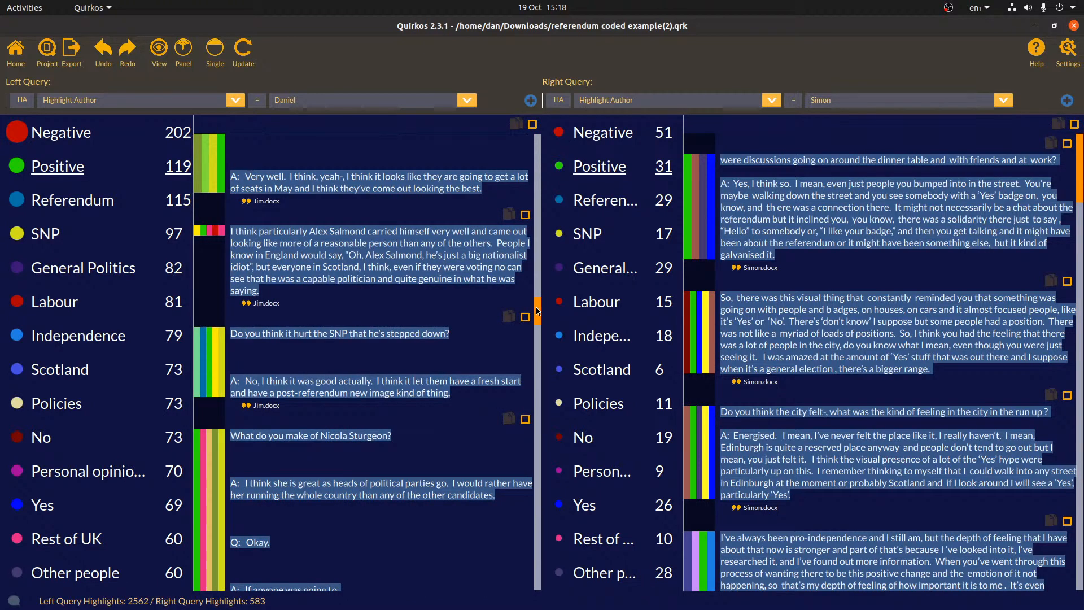
left_click_drag(538, 312, 537, 141)
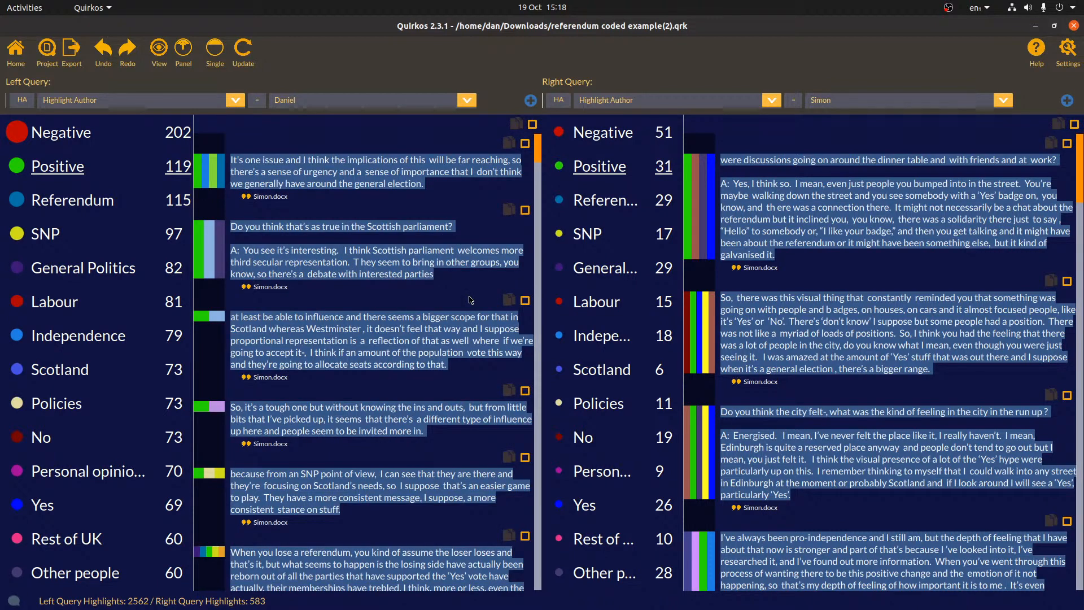
left_click(22, 100)
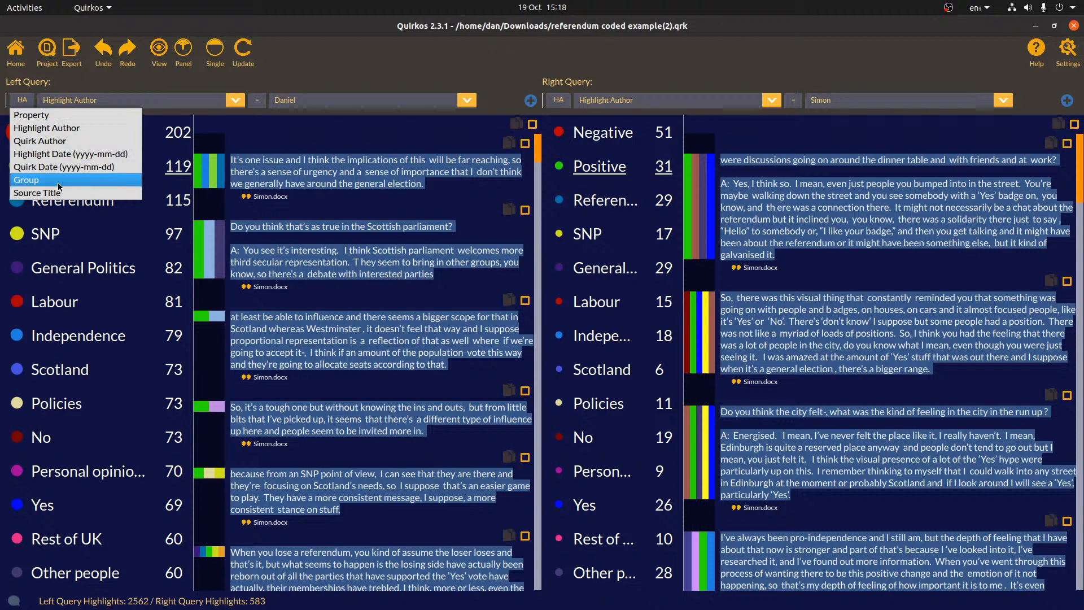
Set both comparison queries to filter by Quirk Author, the right one to the second author
left_click(39, 141)
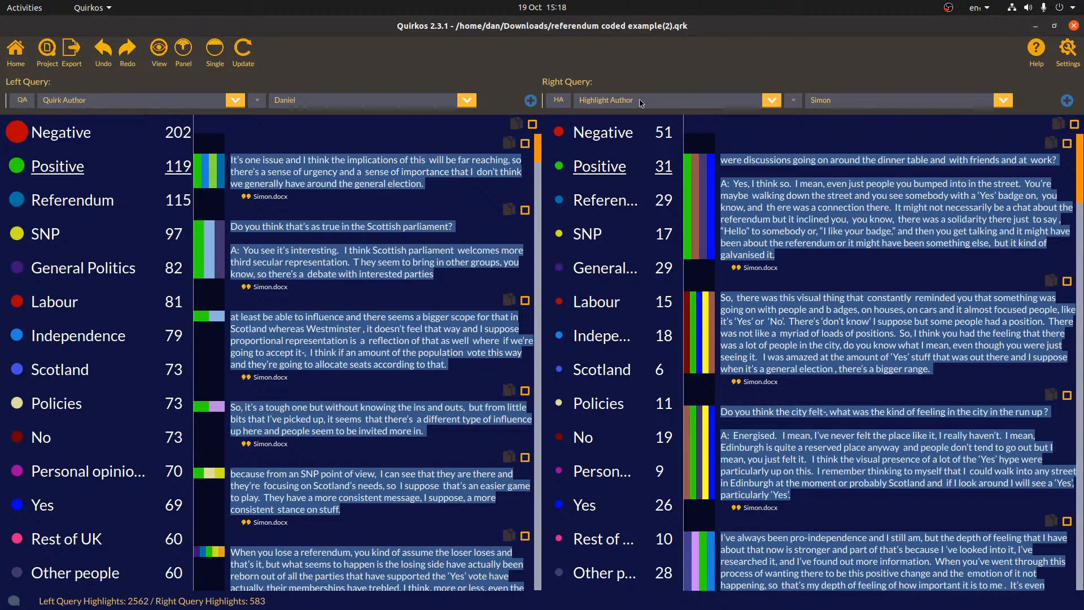
left_click(559, 101)
left_click(576, 140)
left_click(1008, 103)
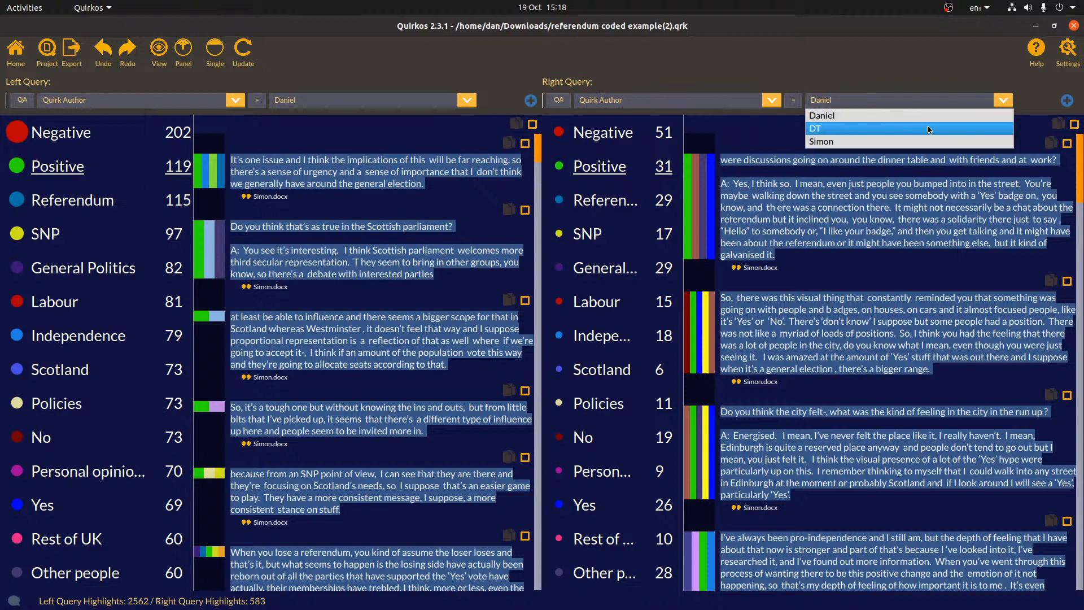
left_click(889, 136)
left_click(244, 51)
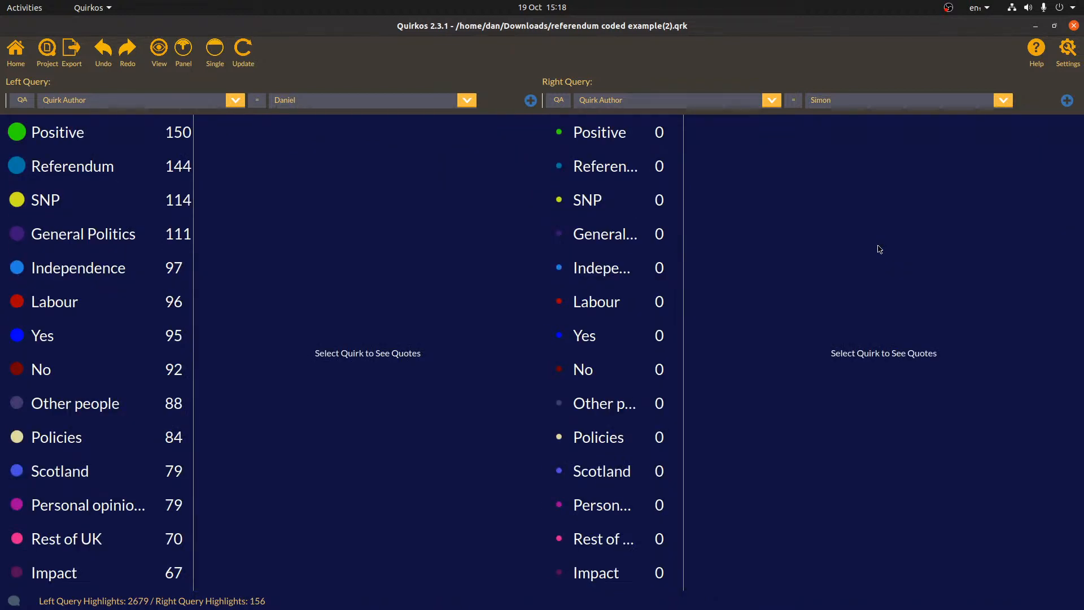
Try another author in the Right Query, then restore the original author and scroll the lists
left_click(1003, 100)
left_click(967, 130)
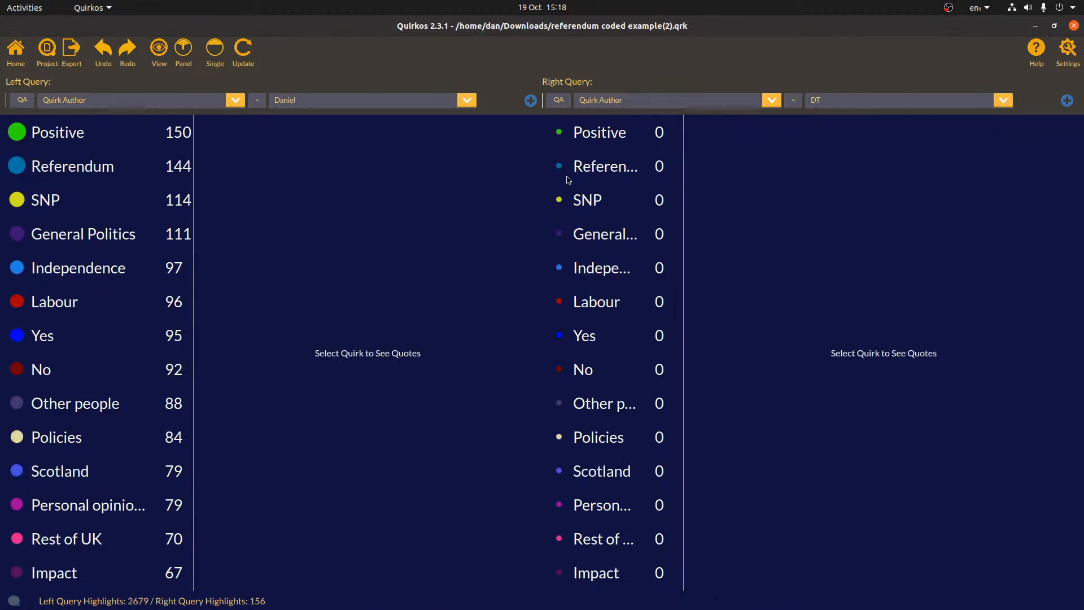
left_click(233, 56)
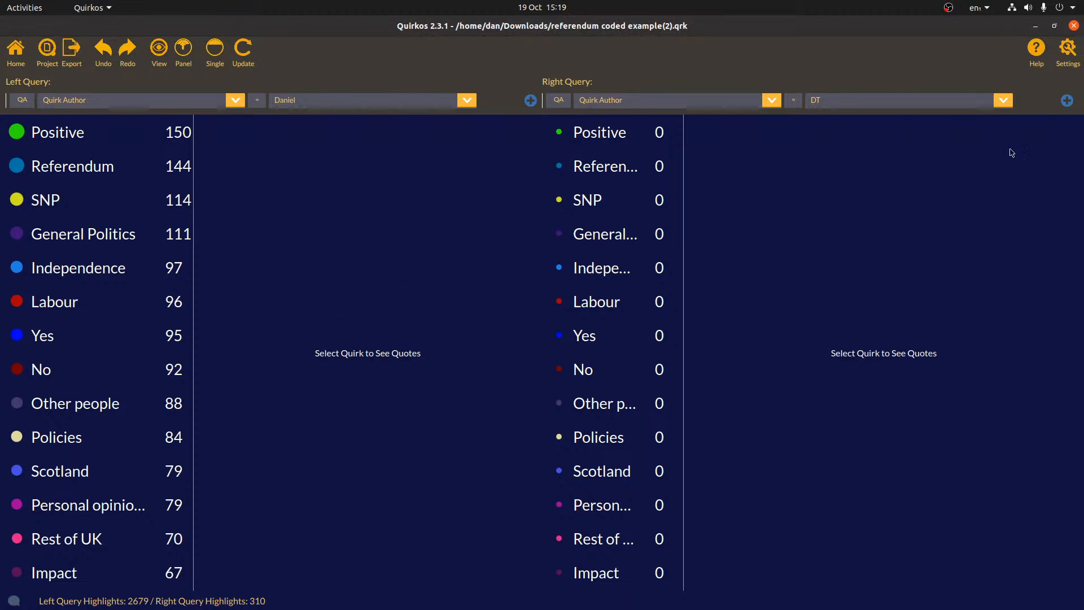
left_click(1005, 101)
left_click(989, 141)
scroll(590, 412, "down", 4)
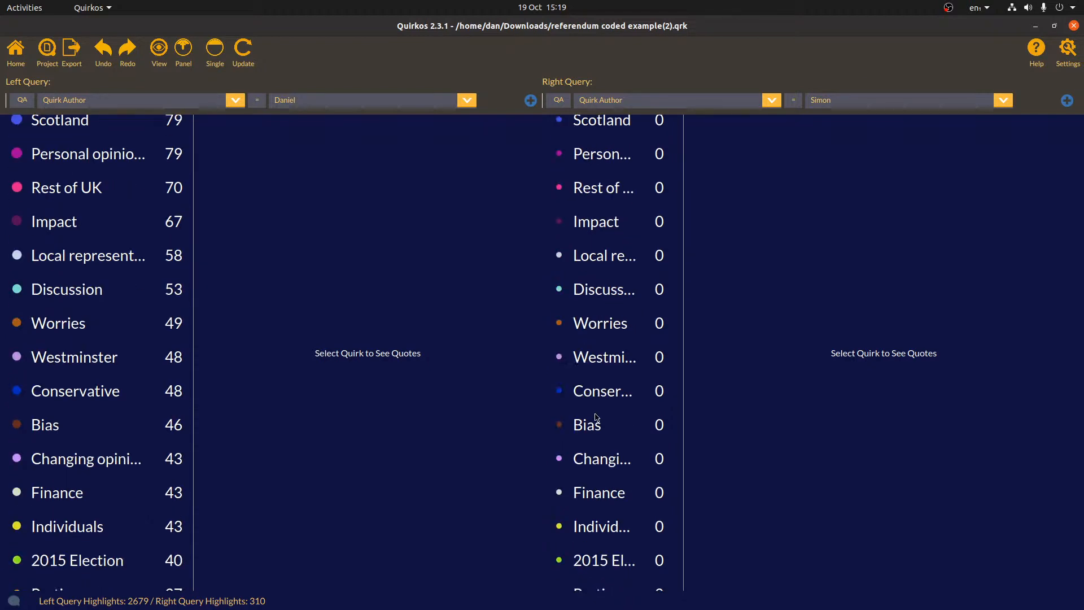
scroll(587, 384, "down", 7)
scroll(563, 322, "up", 10)
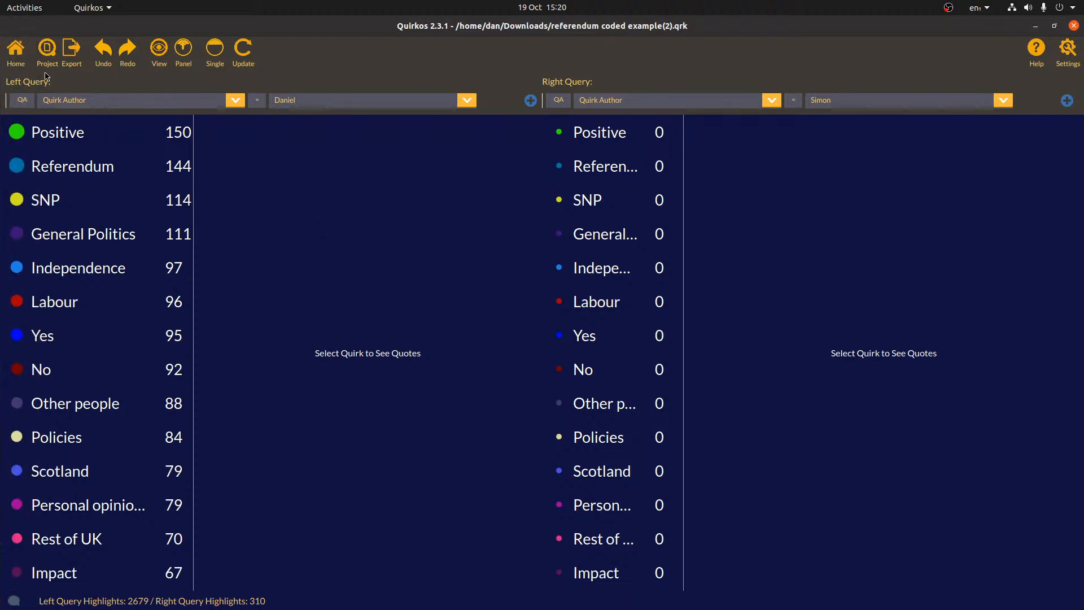
Describe the Negative quirk as 'To code everytime someone says something negative (sentiment)'
left_click(15, 61)
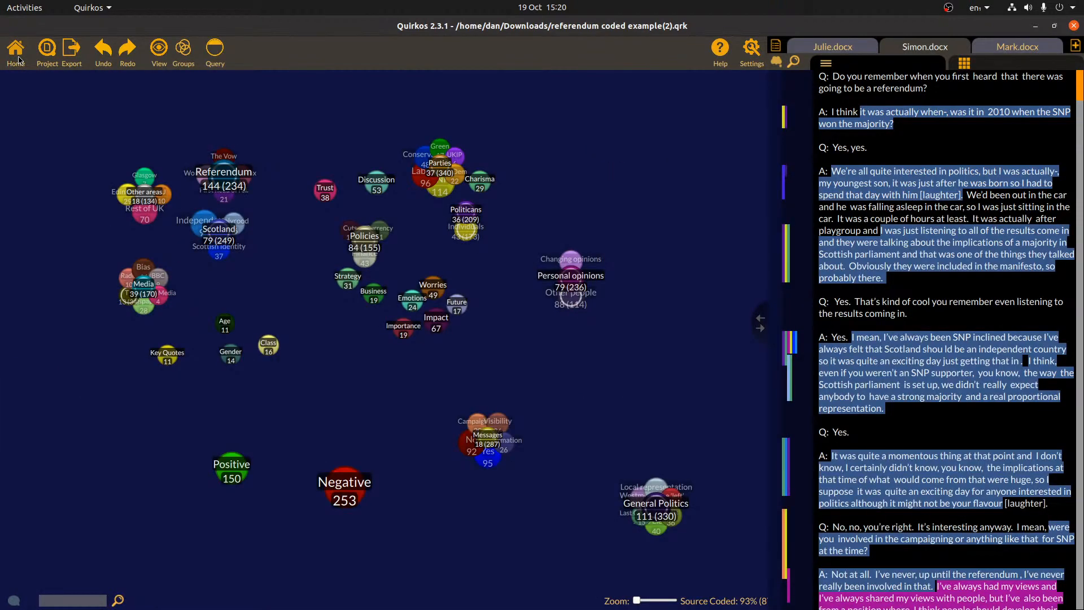
right_click(330, 484)
left_click(372, 519)
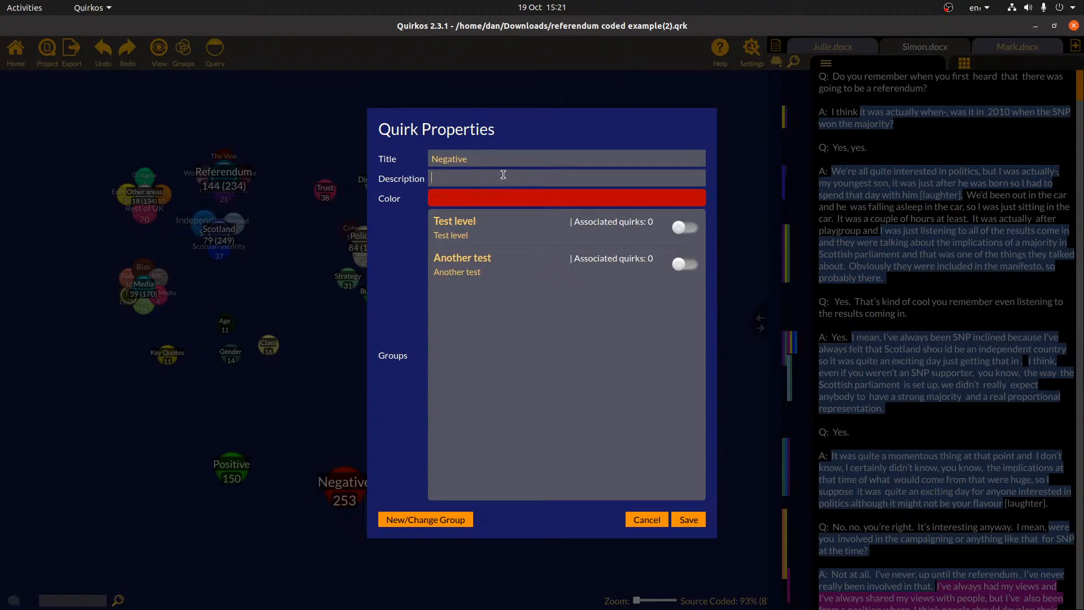
type("To code everytime someone says ")
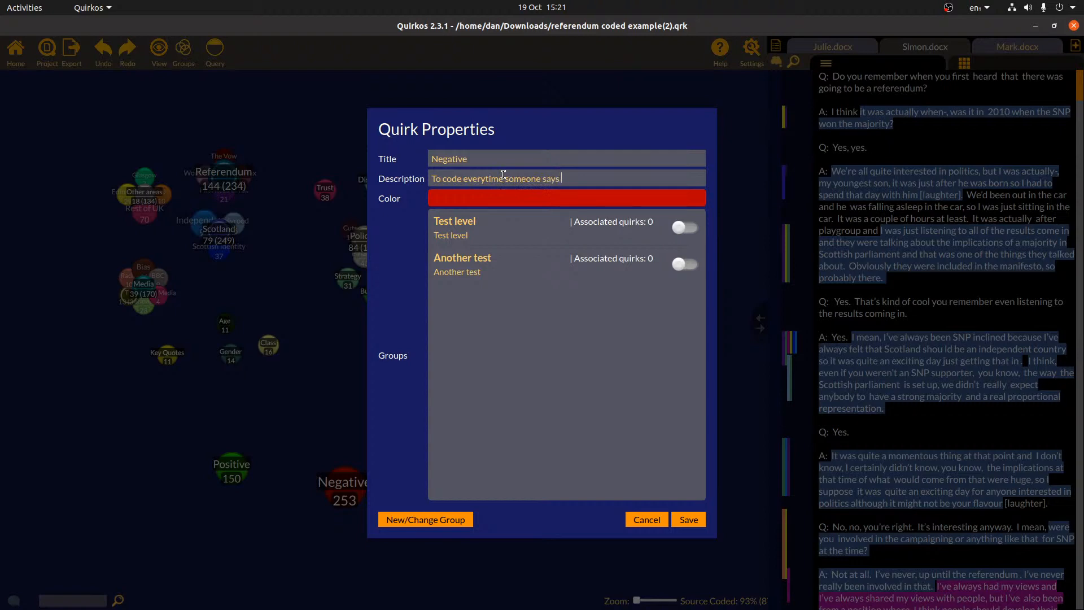
type("something negative (sentim")
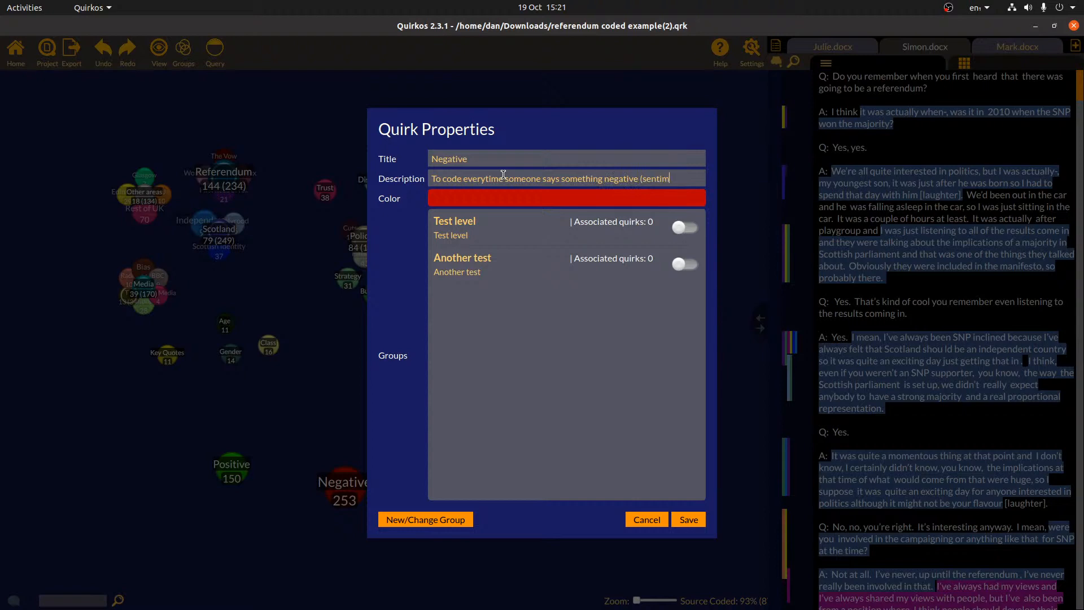
type("ent)")
left_click(693, 524)
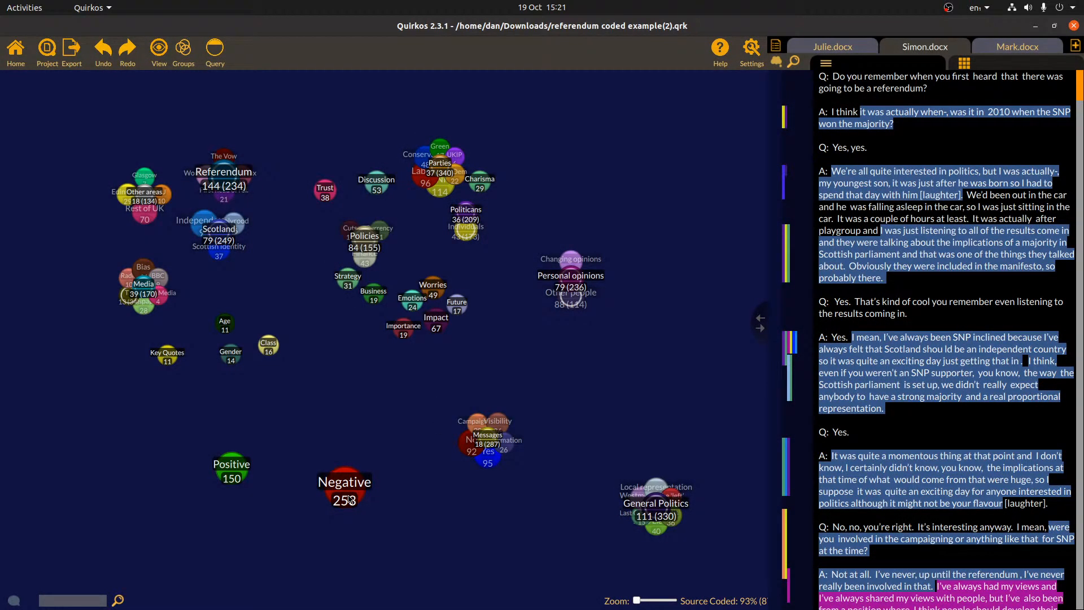
Check the All Sources list, then show Simon.docx's properties: Male, Student, Voted Yes, Glasgow
mouse_move(350, 500)
left_click(775, 46)
scroll(925, 236, "up", 3)
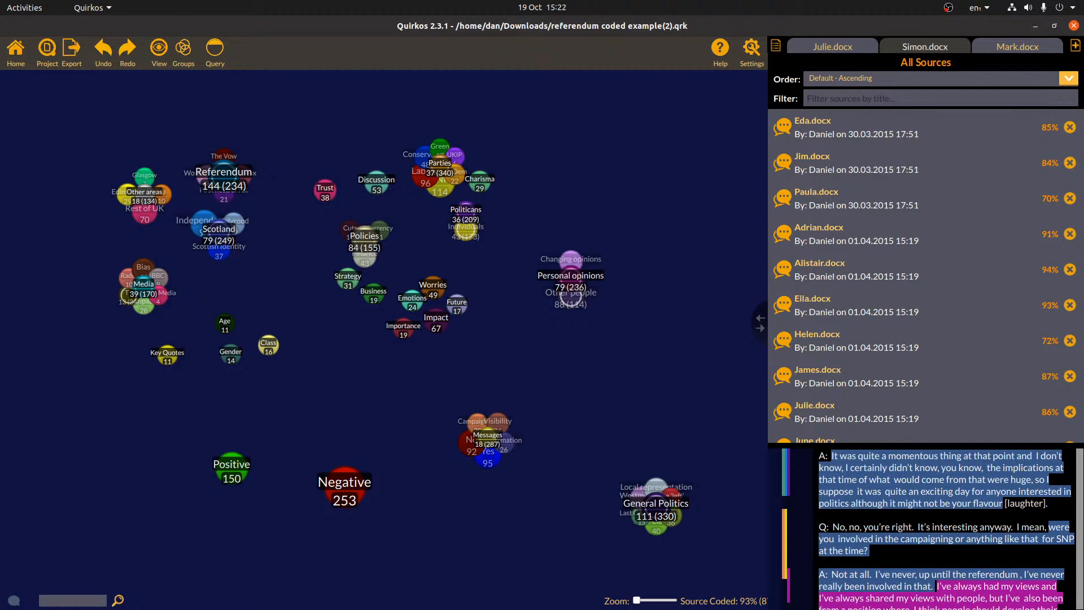
left_click(941, 470)
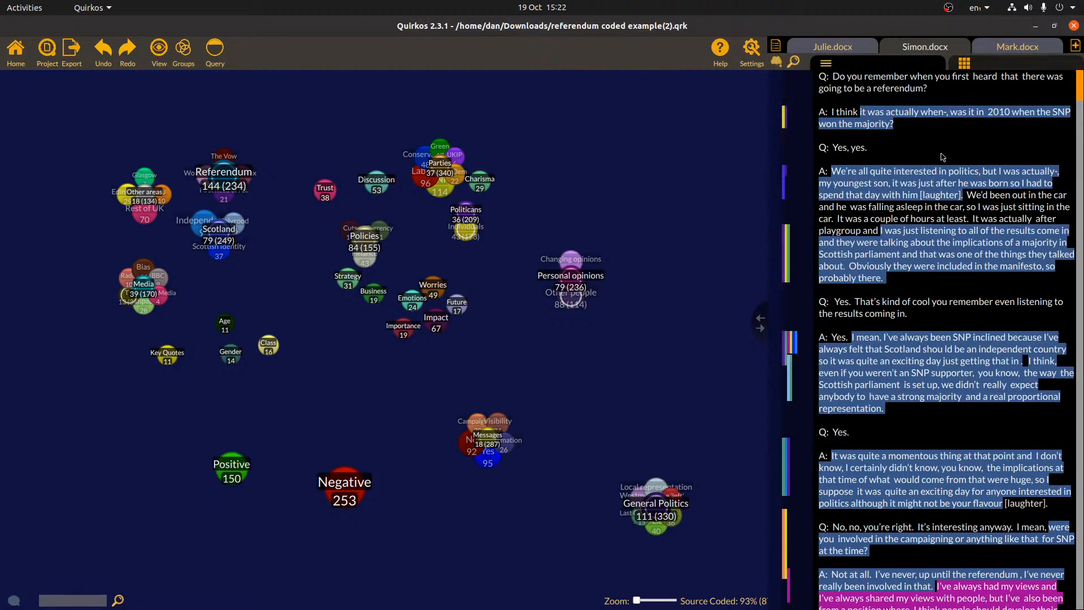
left_click(985, 62)
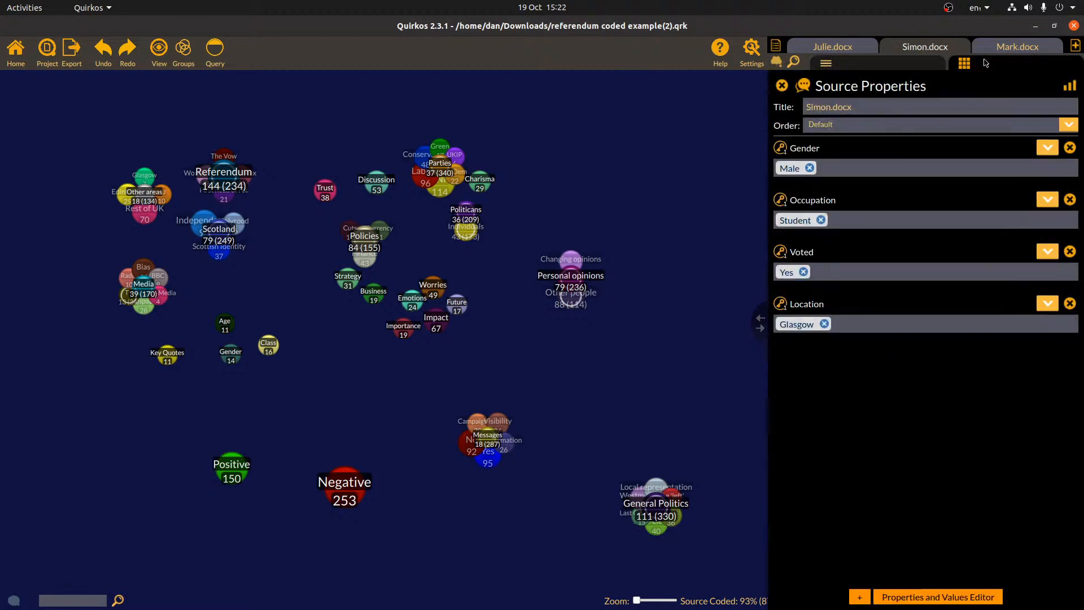
Add a Coder property to Simon.docx holding its coder's name
left_click(859, 597)
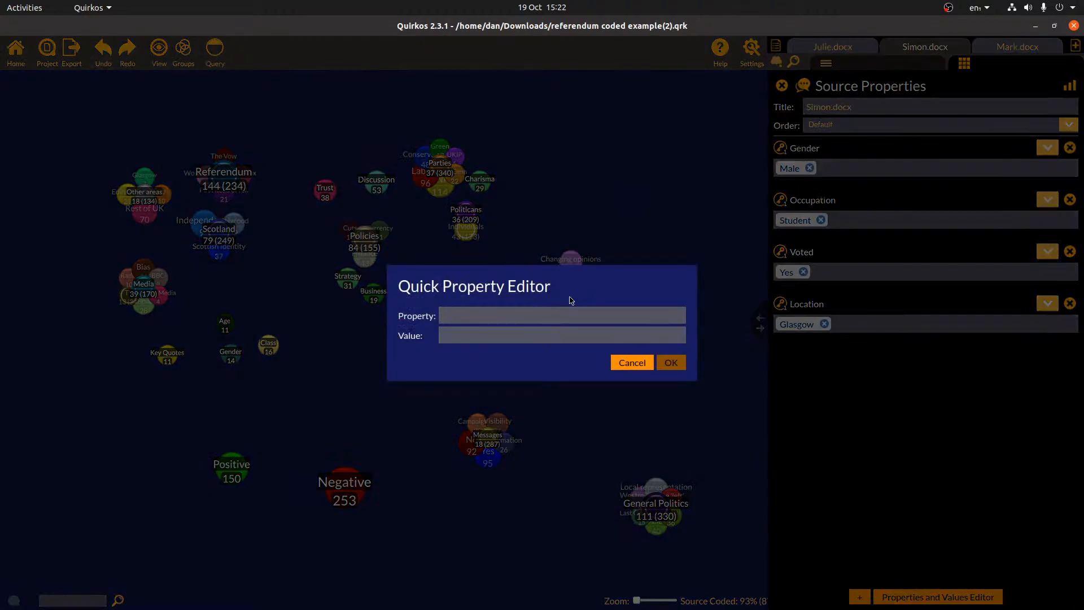
type("CoderSimon")
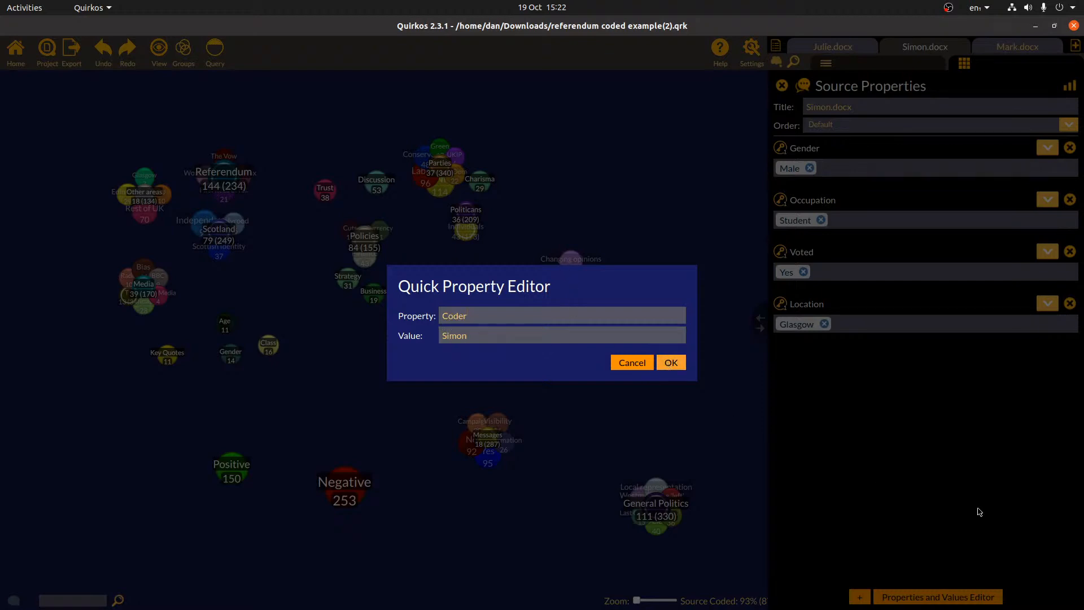
key("Return")
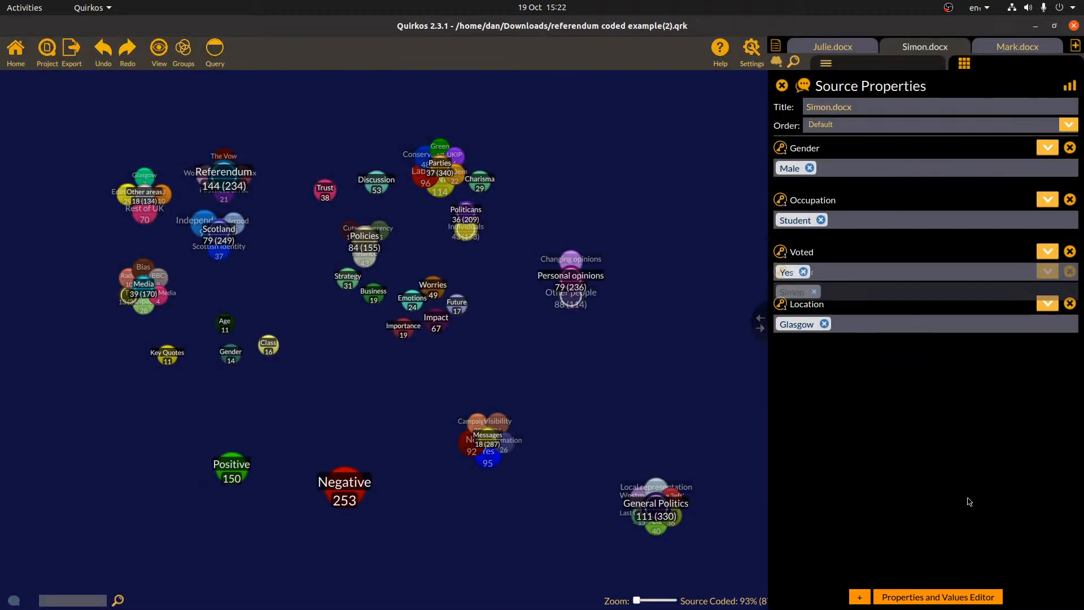
Give Mark.docx a new Coder value with the other coder's name, then return to Simon.docx's transcript
left_click(1019, 49)
left_click(1053, 358)
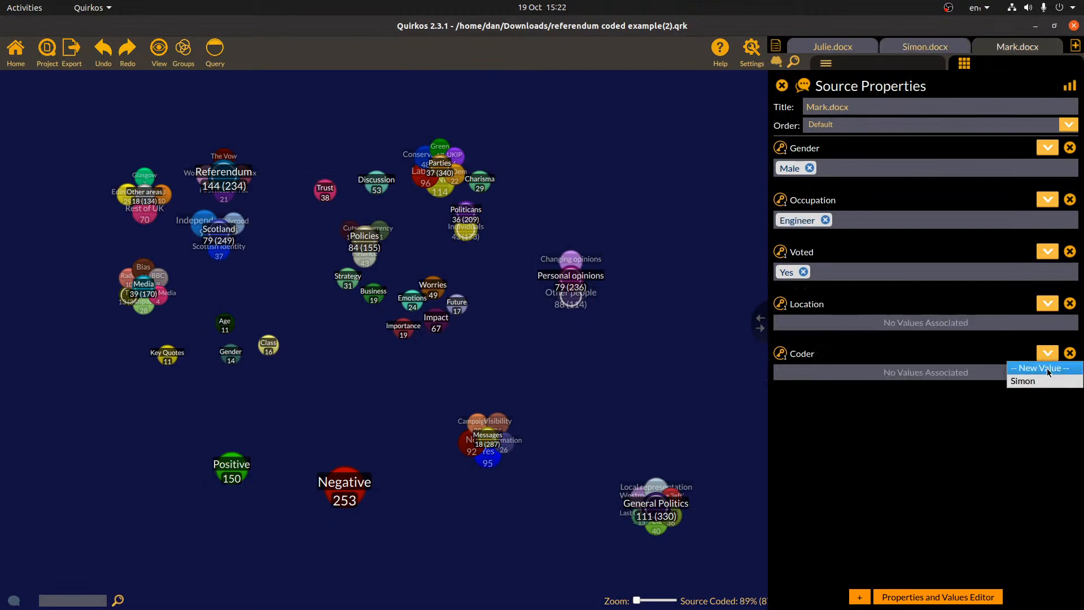
left_click(1039, 365)
type("Danhie")
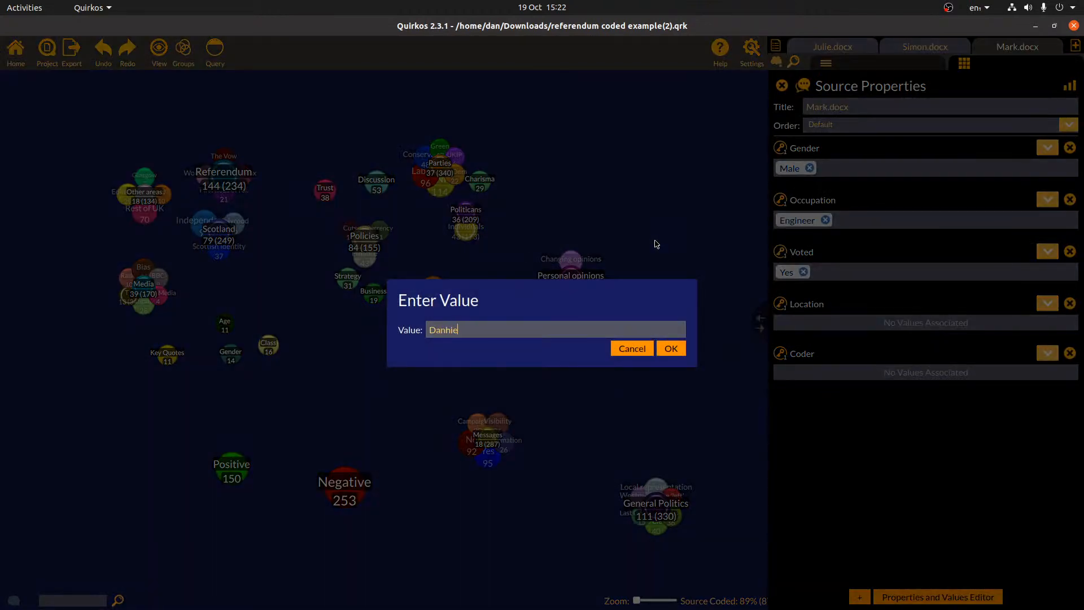
key("BackSpace")
key("BackSpace")
key("BackSpace")
type("iel")
key("Return")
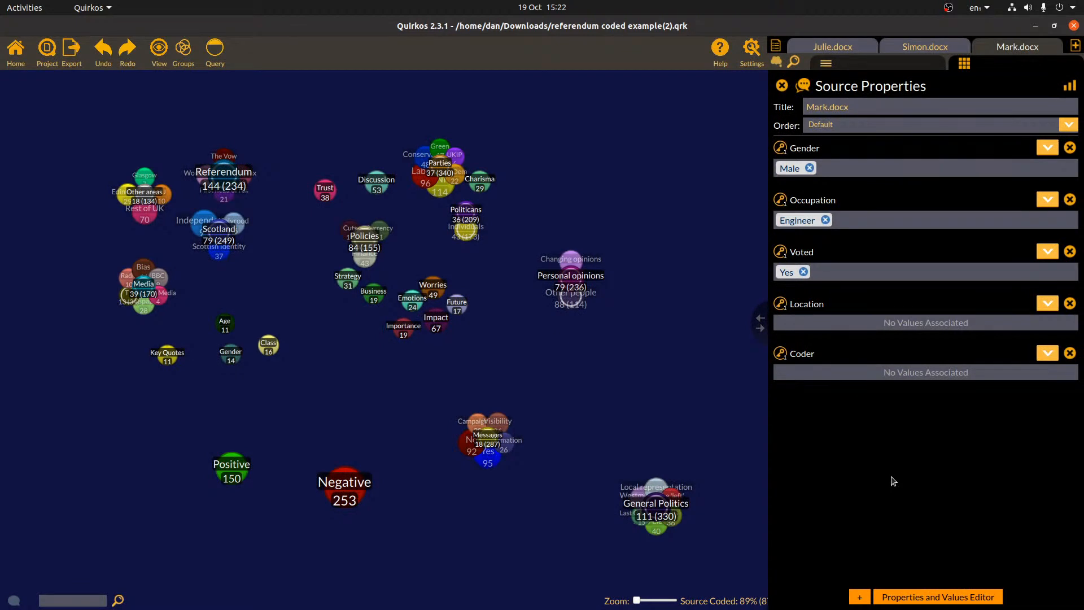
left_click(921, 46)
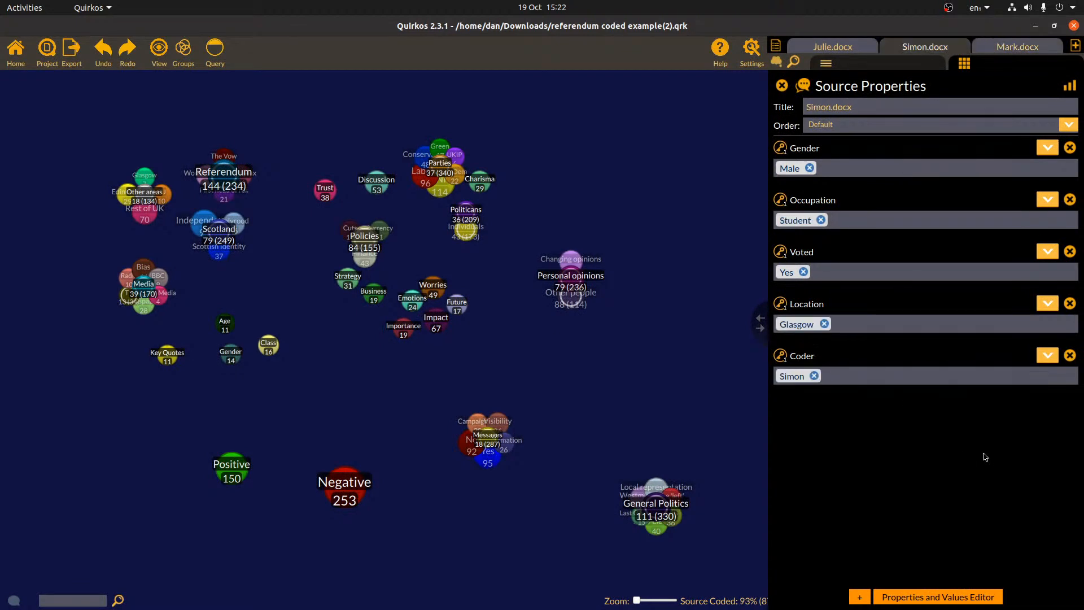
left_click(874, 73)
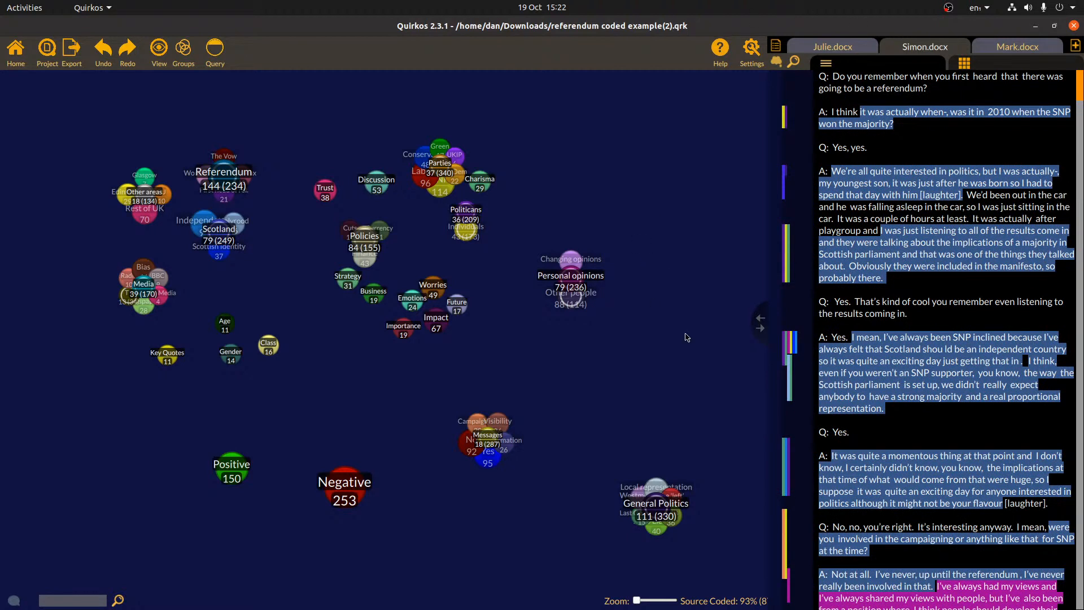
Make the left query require Highlight Author for both coders, and switch the right query to Highlight Author
left_click(215, 49)
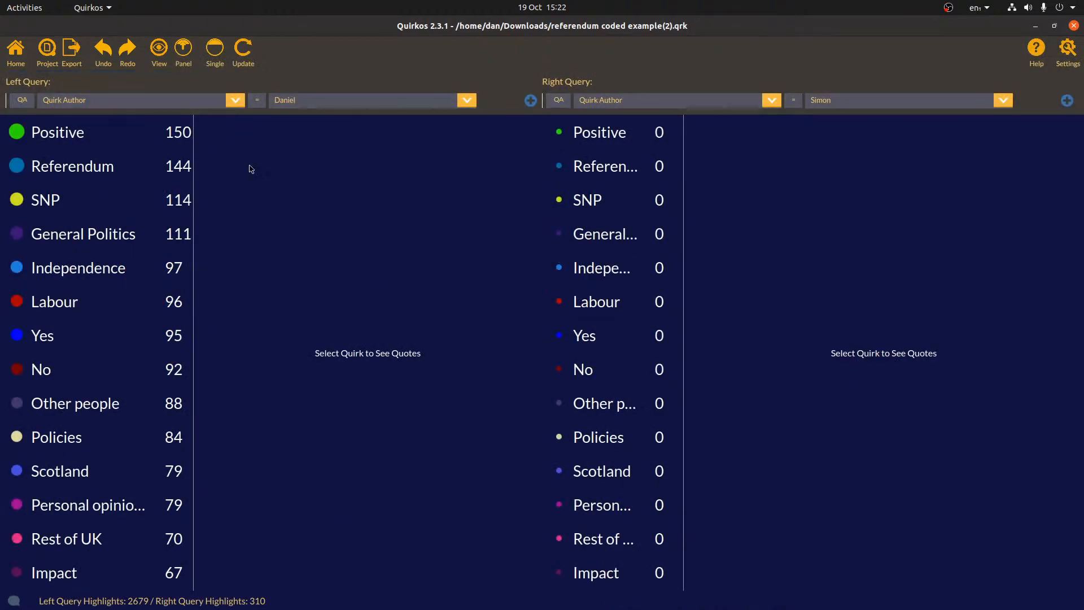
left_click(55, 108)
left_click(63, 129)
left_click(529, 105)
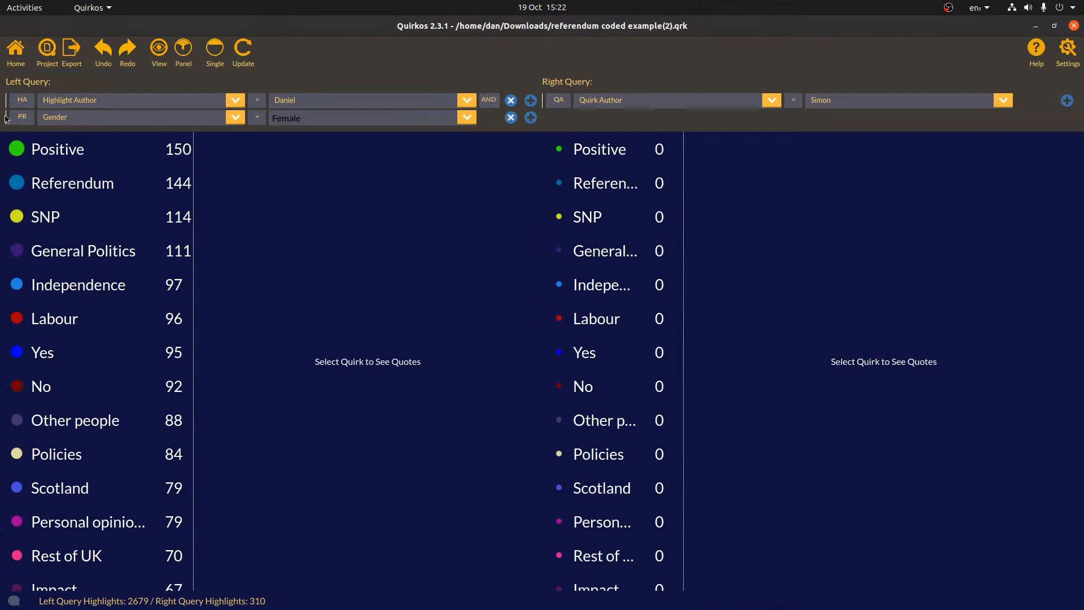
left_click(29, 117)
left_click(25, 117)
left_click(45, 143)
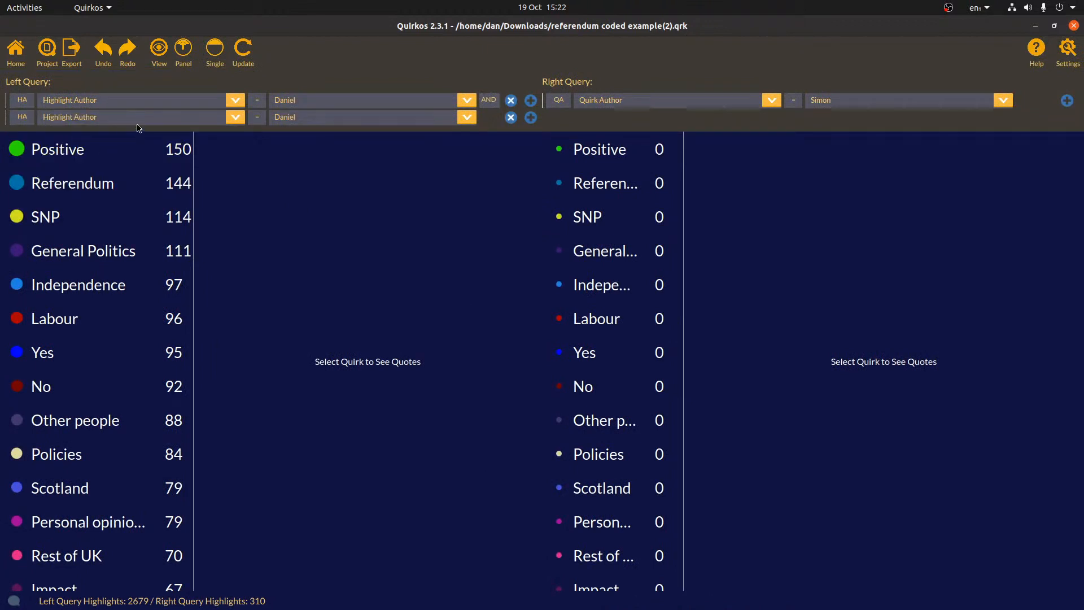
left_click(466, 117)
left_click(397, 148)
left_click(563, 100)
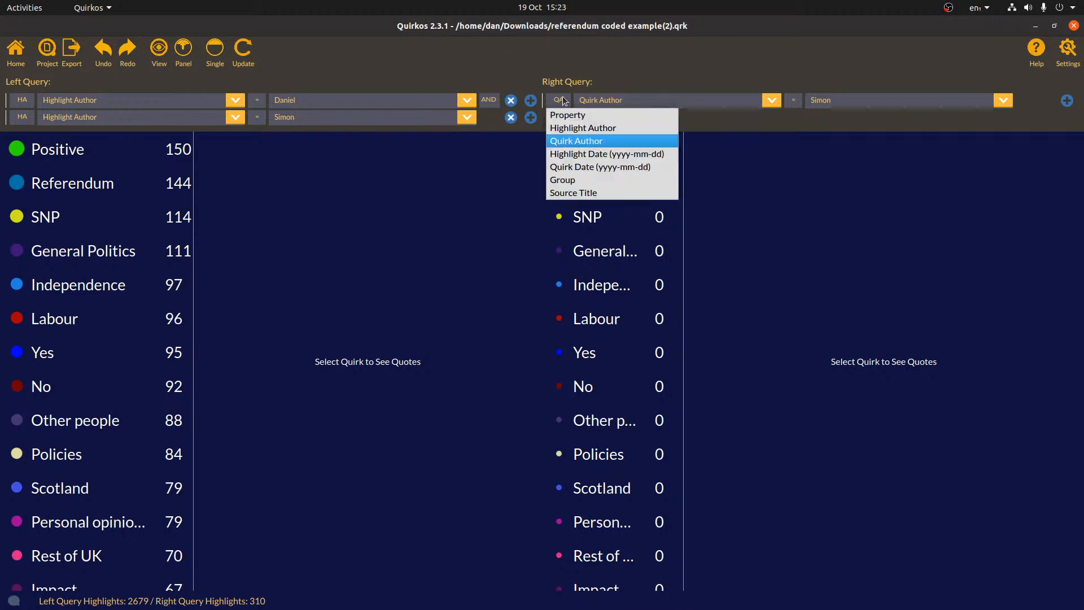
left_click(587, 128)
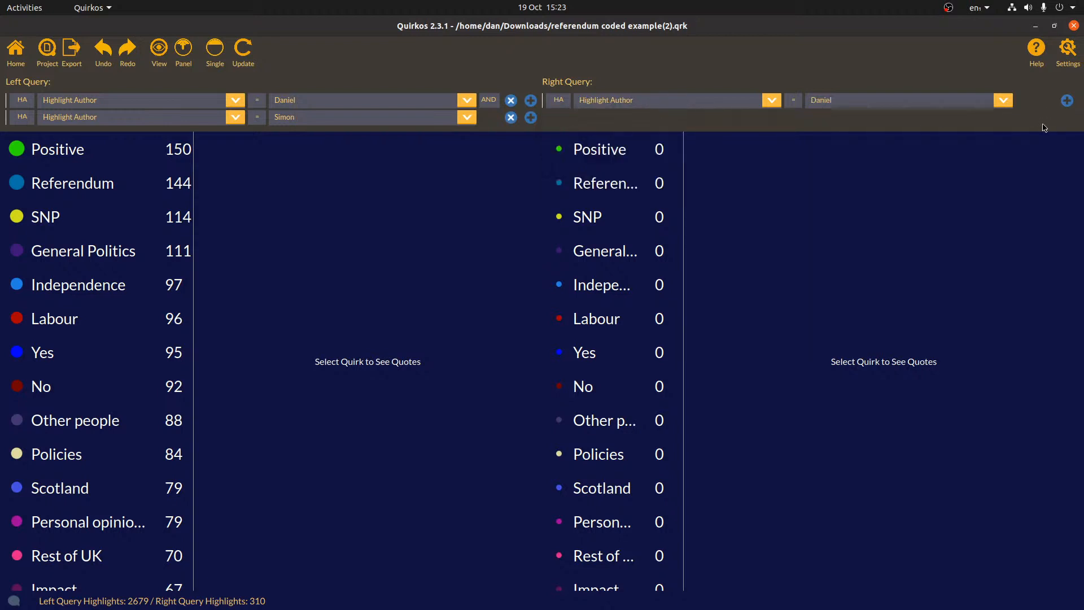
Add a second Highlight Author condition for the second coder to the right query, combined with OR
left_click(1067, 100)
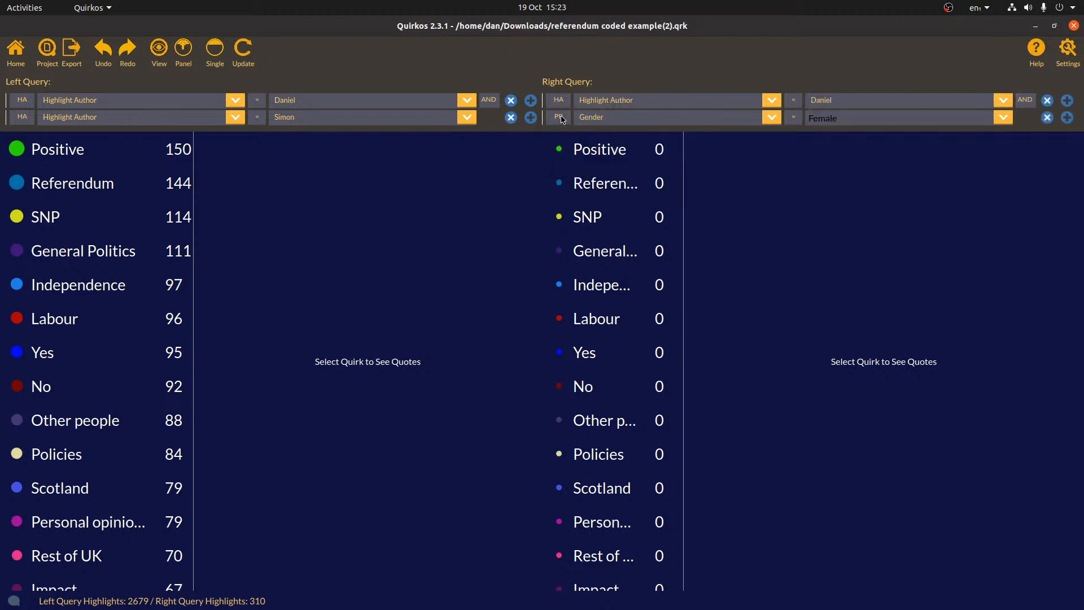
left_click(564, 117)
left_click(587, 146)
left_click(1009, 116)
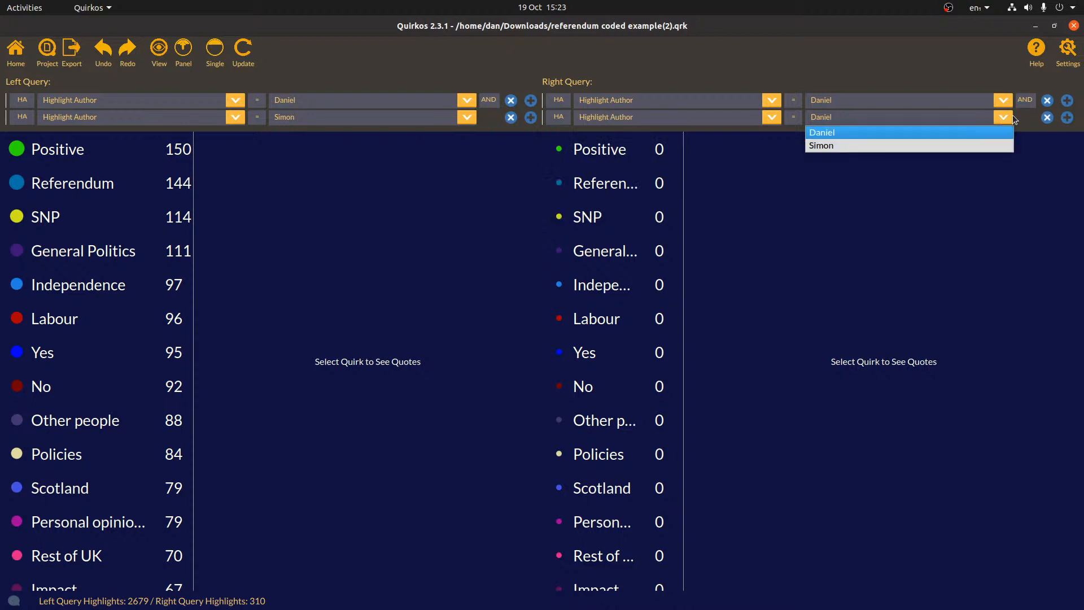
left_click(968, 147)
left_click(1025, 102)
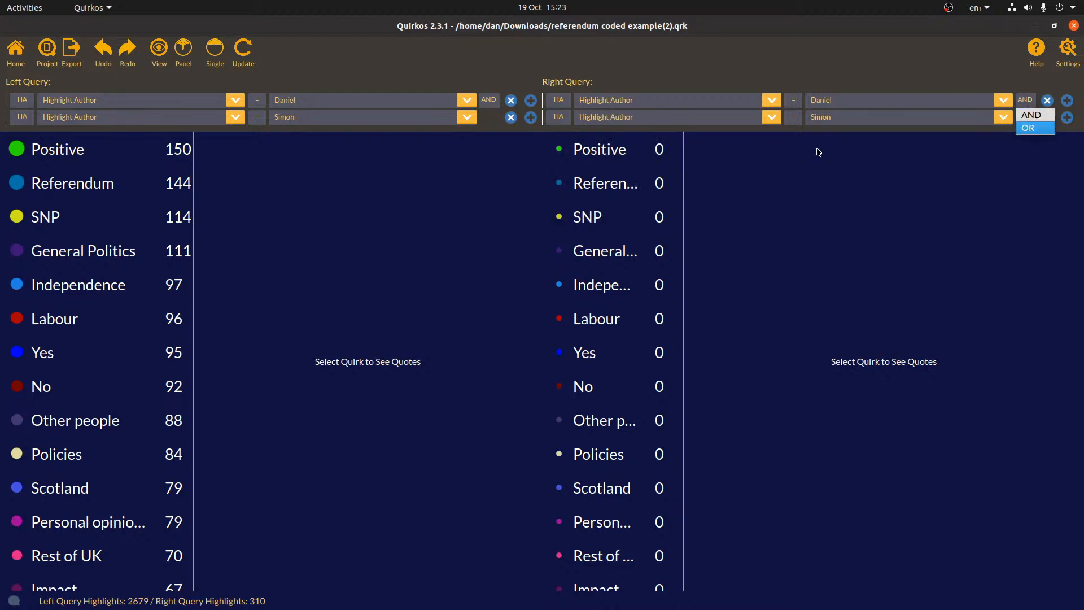
left_click(1036, 128)
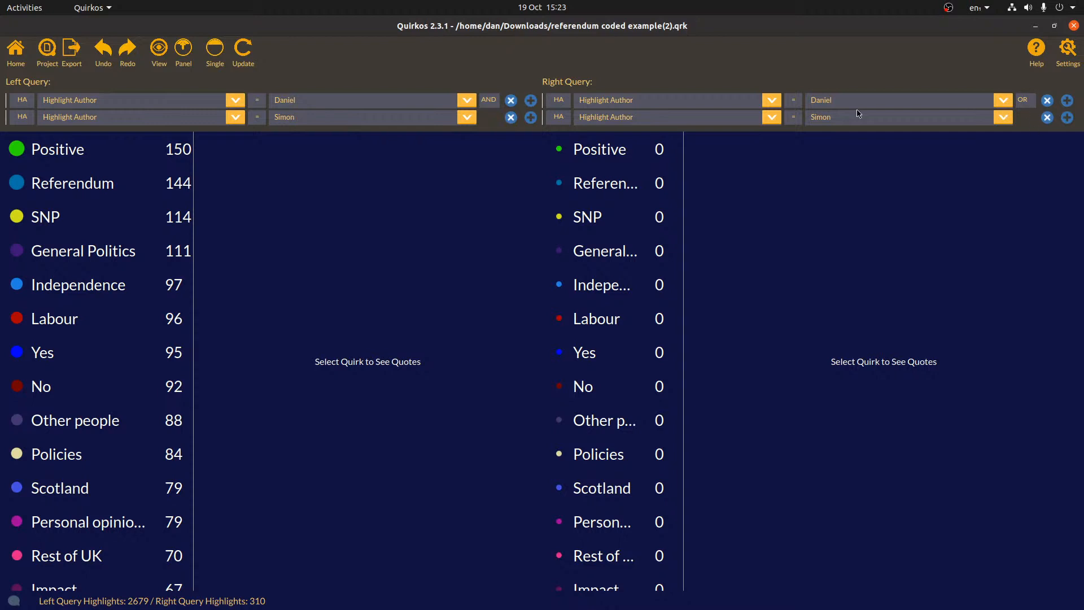
Rerun both queries and compare counts: 0 highlights for AND, 3145 for OR
left_click(240, 54)
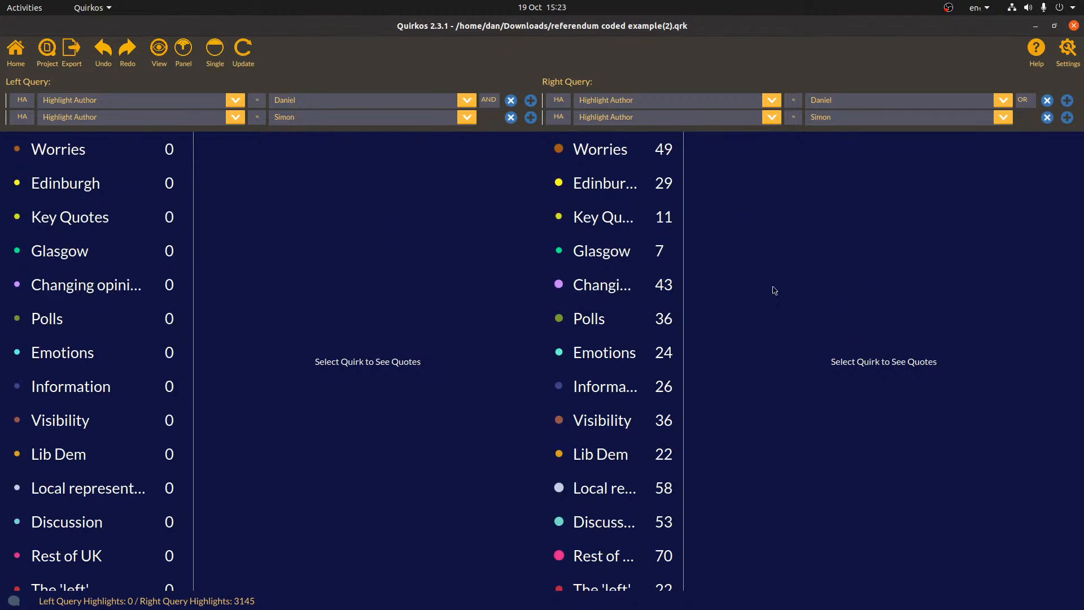
scroll(650, 234, "down", 3)
scroll(652, 234, "up", 3)
Return to the bubble canvas and post 'Excited to start!' in the chat panel
left_click(10, 43)
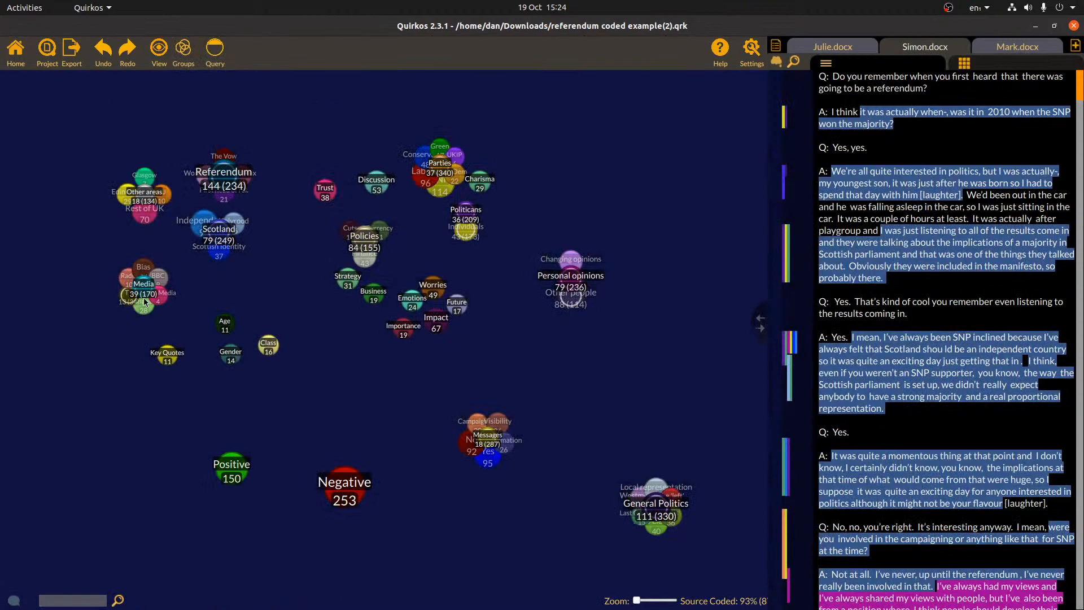
left_click(16, 598)
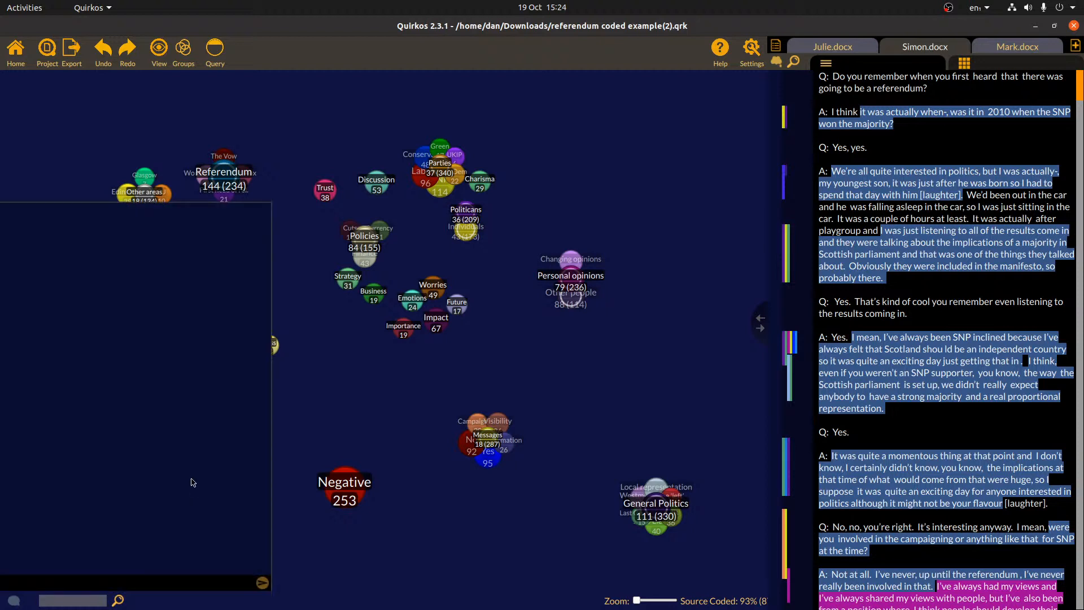
left_click(212, 581)
type("Excited to start!")
key("Return")
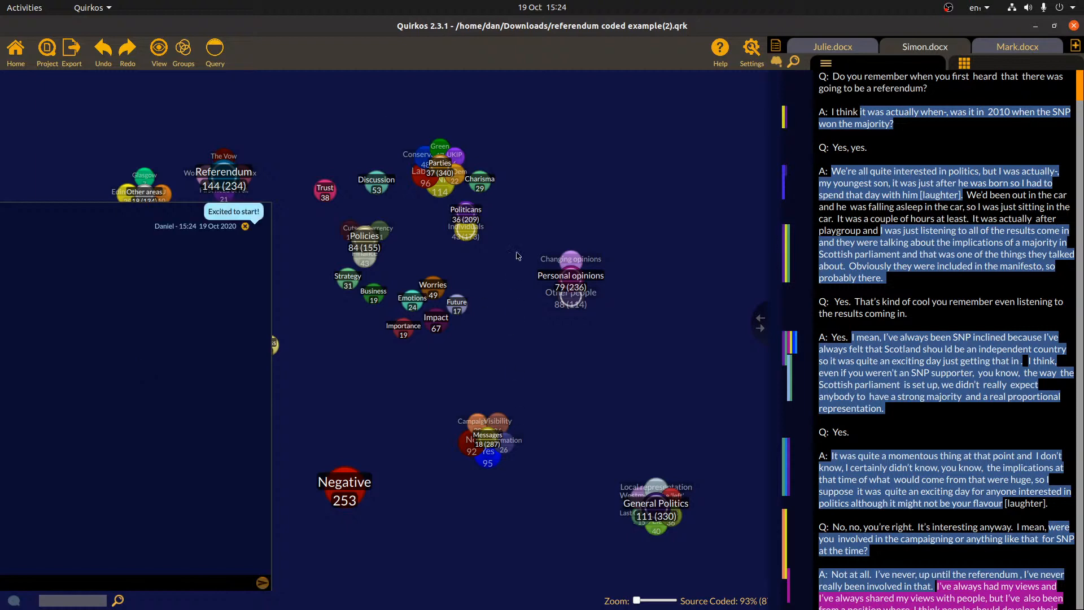
Nudge the Personal opinions bubble right, post 'How are you doing?', and narrow the chat panel
left_click_drag(576, 288, 634, 291)
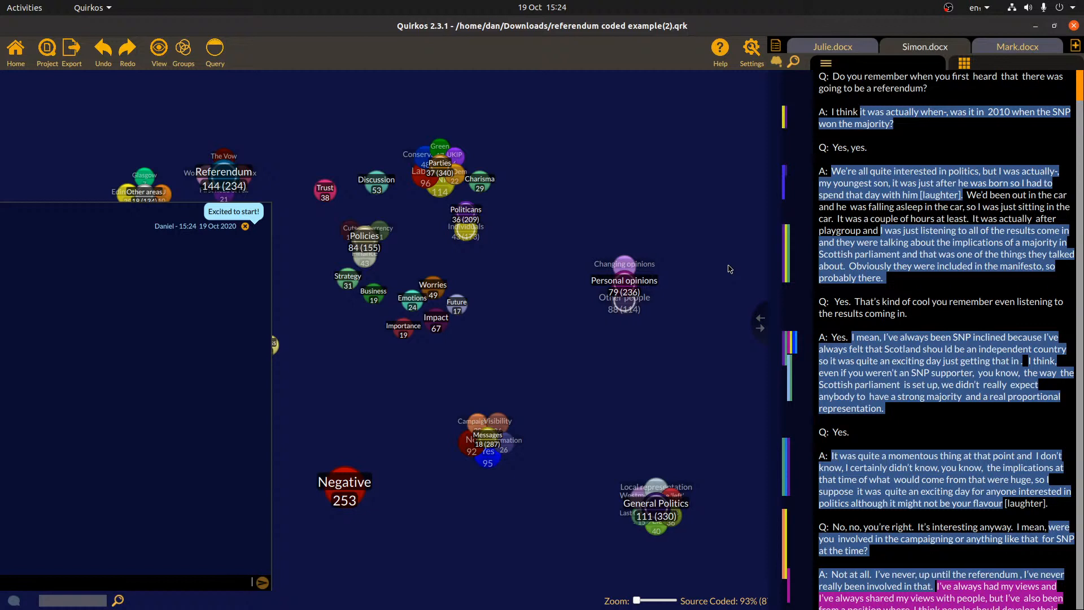
left_click(14, 599)
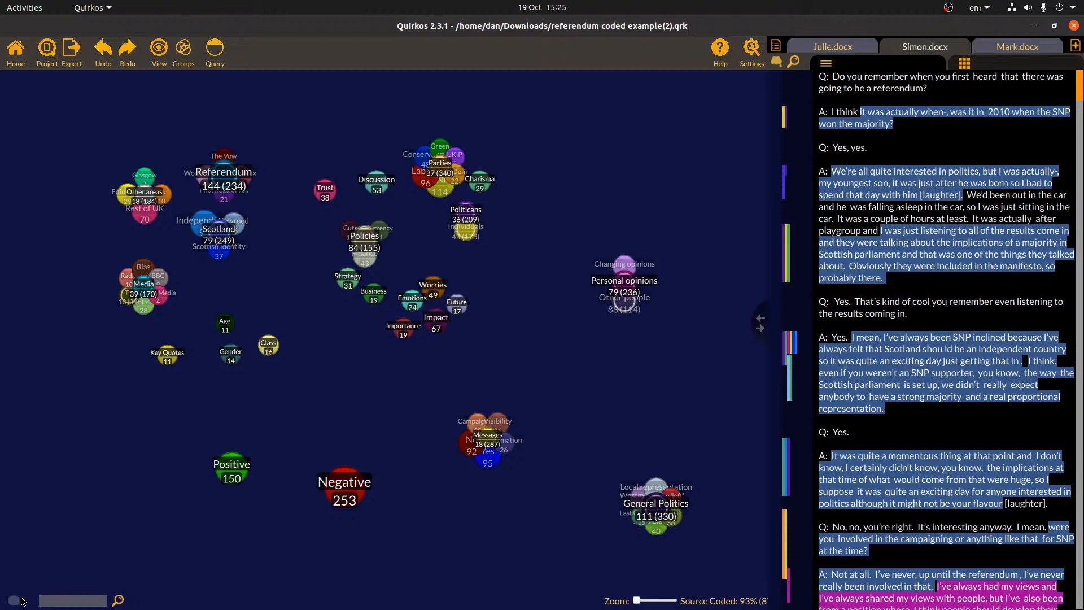
left_click(15, 601)
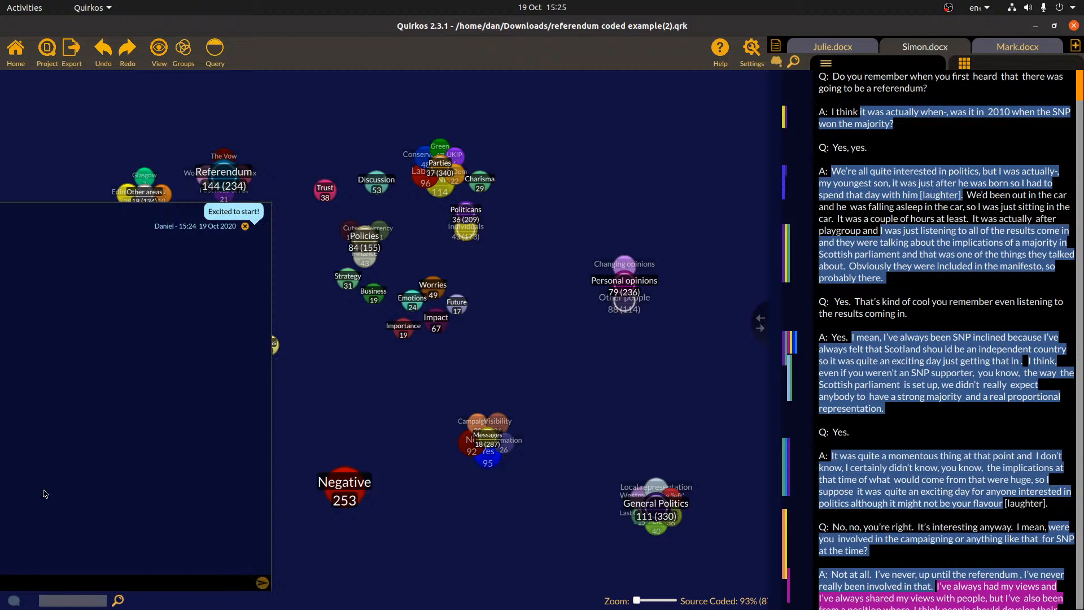
type("How are you doing?")
key("Return")
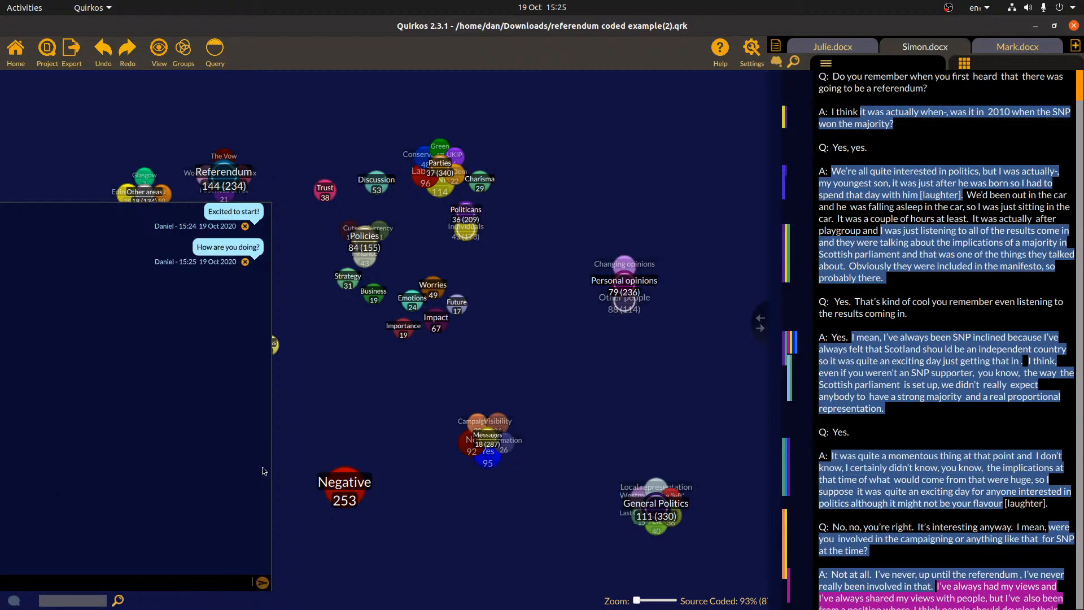
left_click_drag(270, 472, 171, 469)
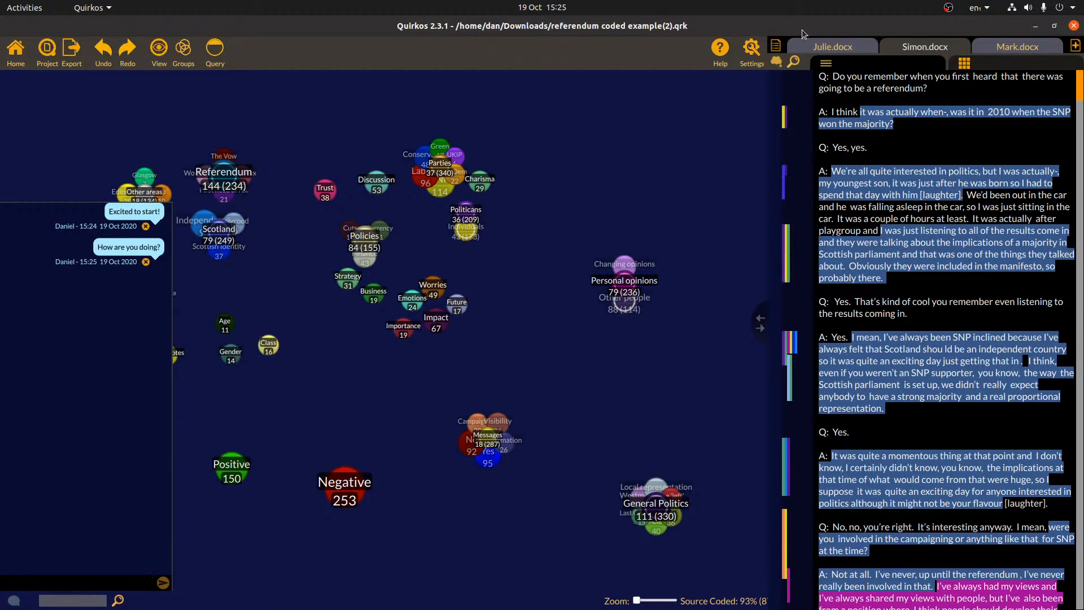
Attach a memo asking a fellow coder whether the speaker sounded unexcited to the car-trip passage, then close chat
left_click(773, 64)
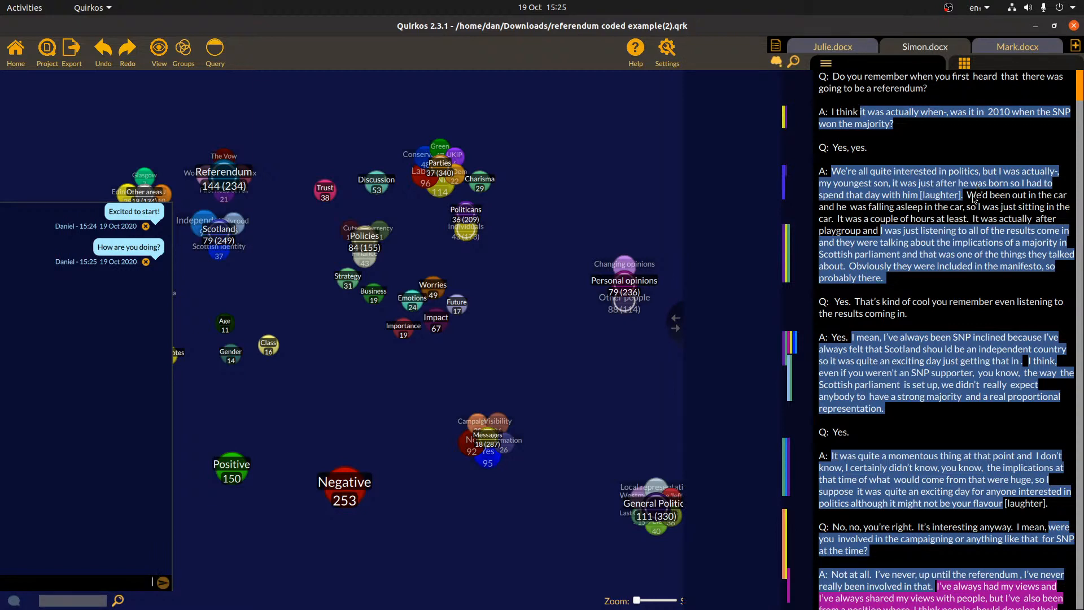
left_click_drag(967, 194, 971, 222)
left_click(726, 198)
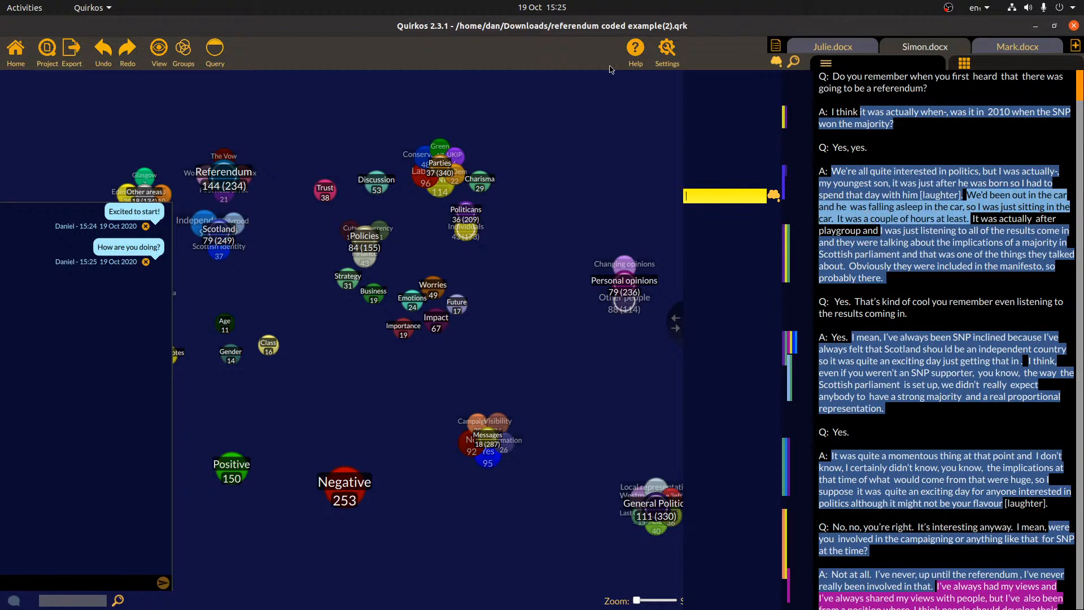
type("Sounds like they were not ver")
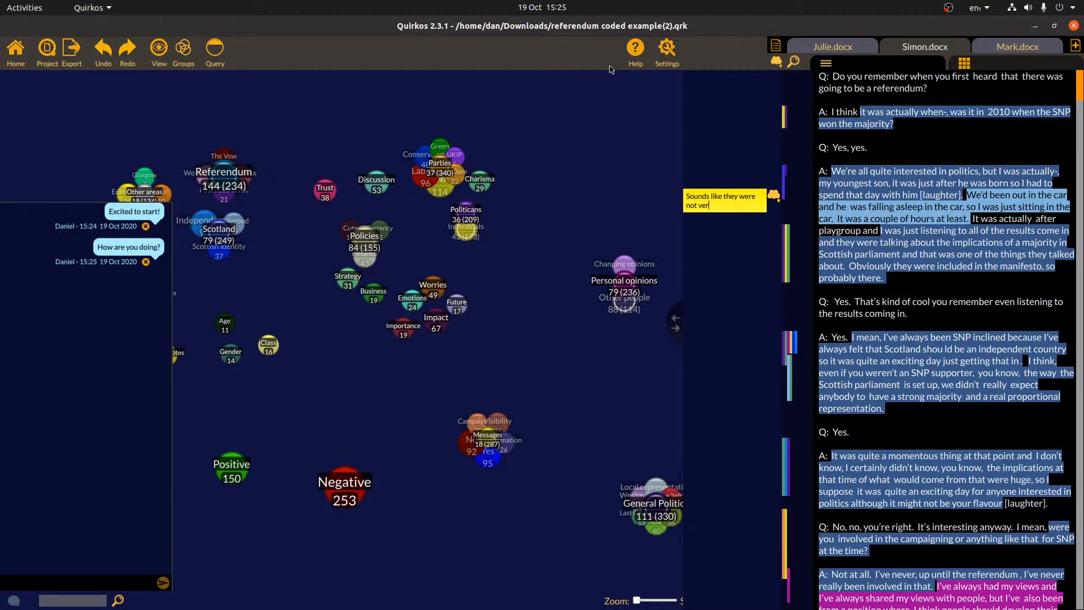
type("y excited? What do you thin")
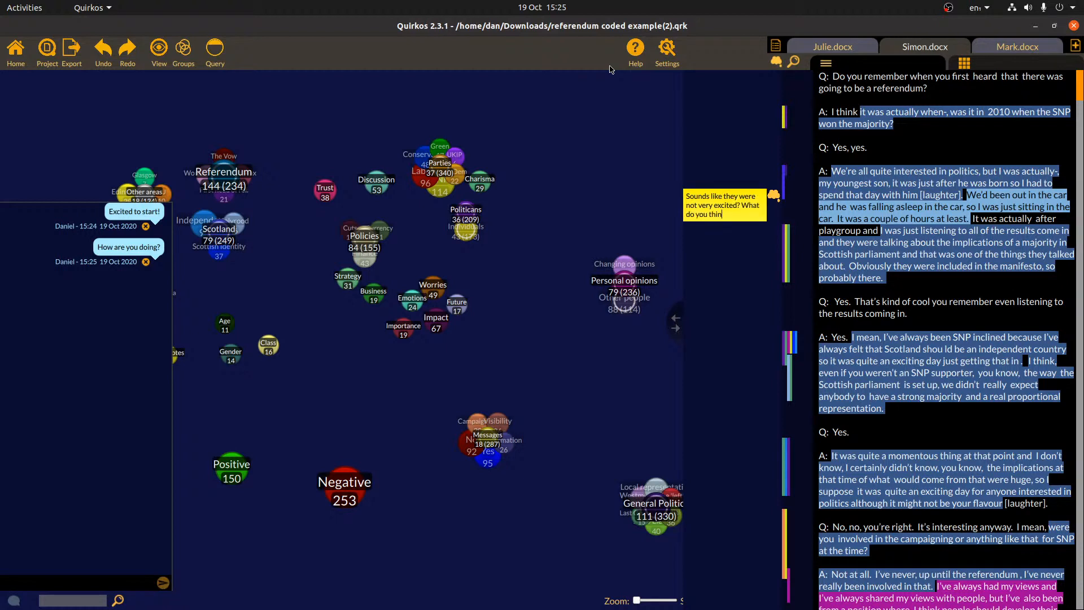
type("k Simon?")
left_click(962, 280)
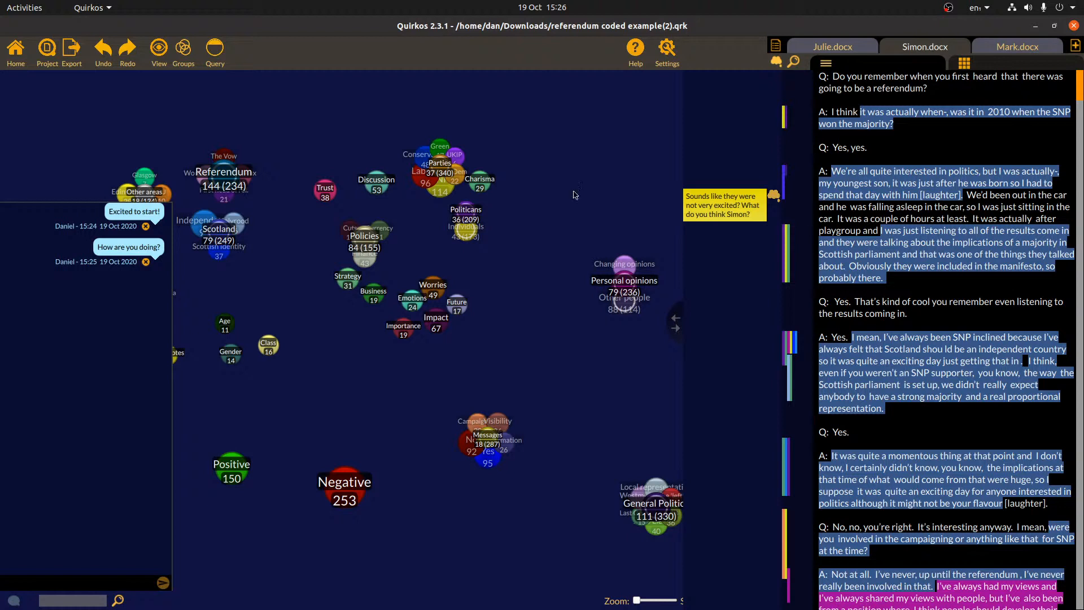
left_click(14, 600)
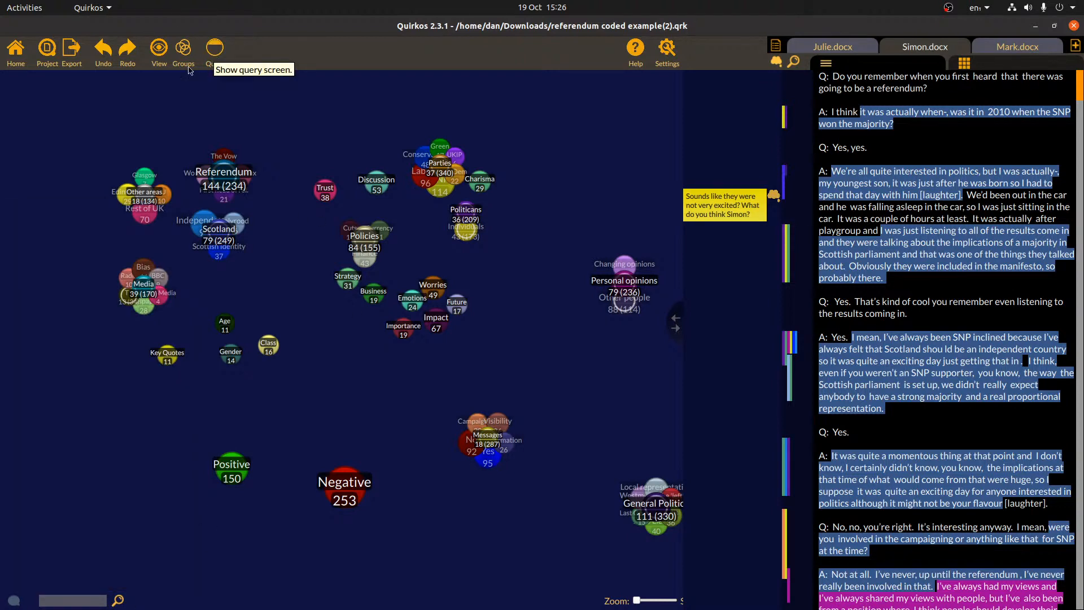
Export each source as its own Word document into a new 'word exporting' folder and open 1_Eda.docx.docx
left_click(74, 60)
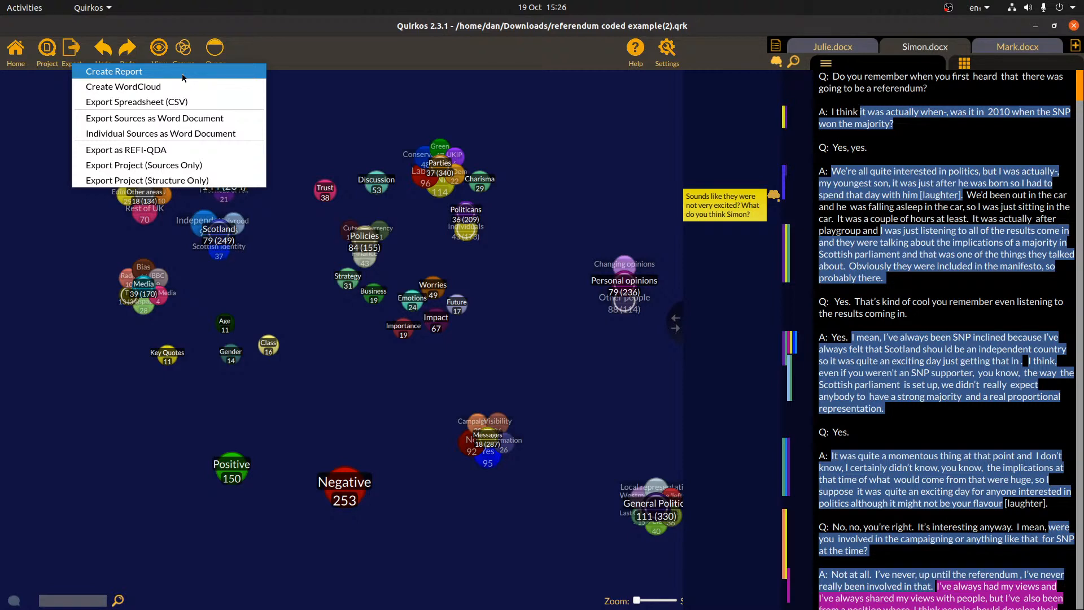
left_click(182, 133)
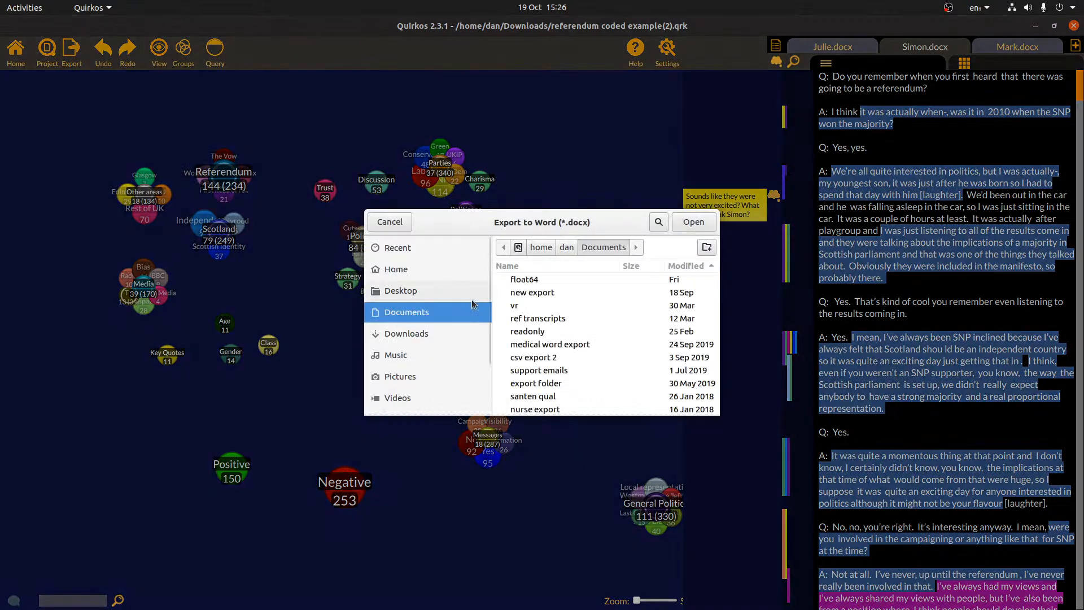
left_click(706, 247)
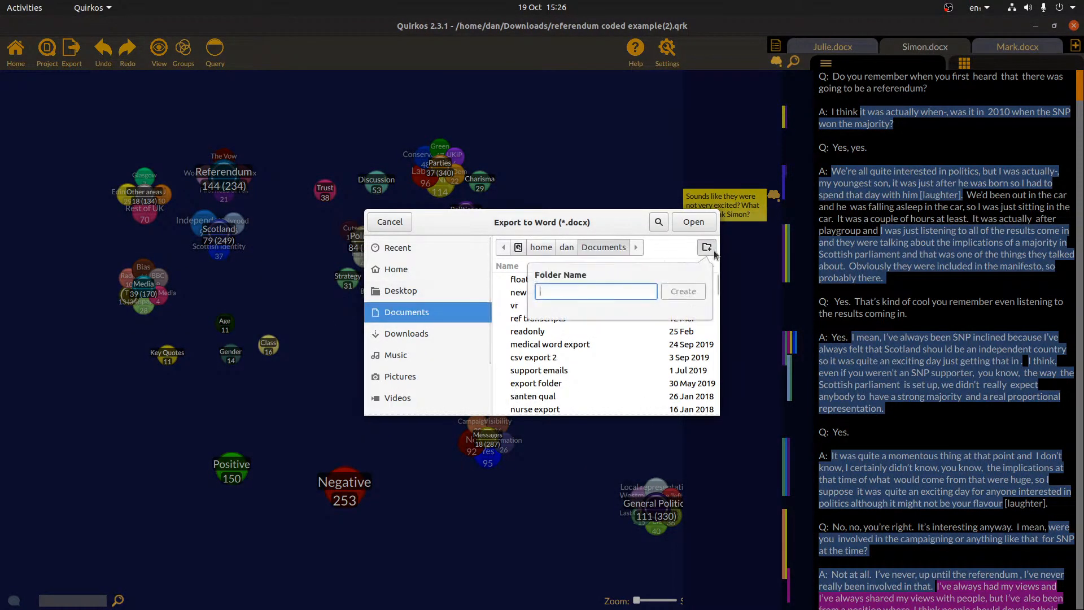
type("word exporting")
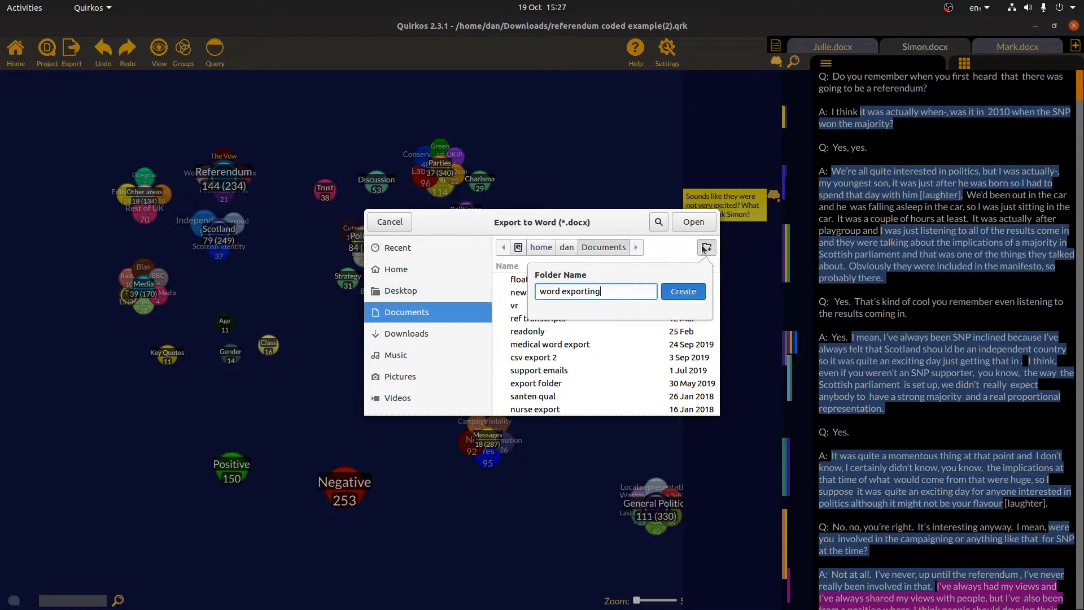
key("Return")
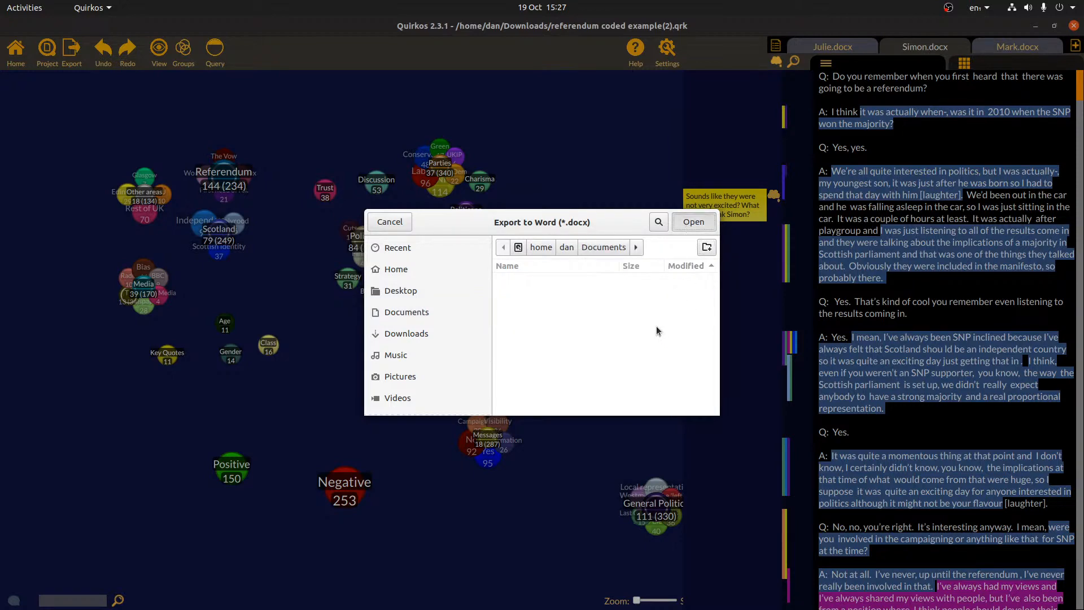
key("Return")
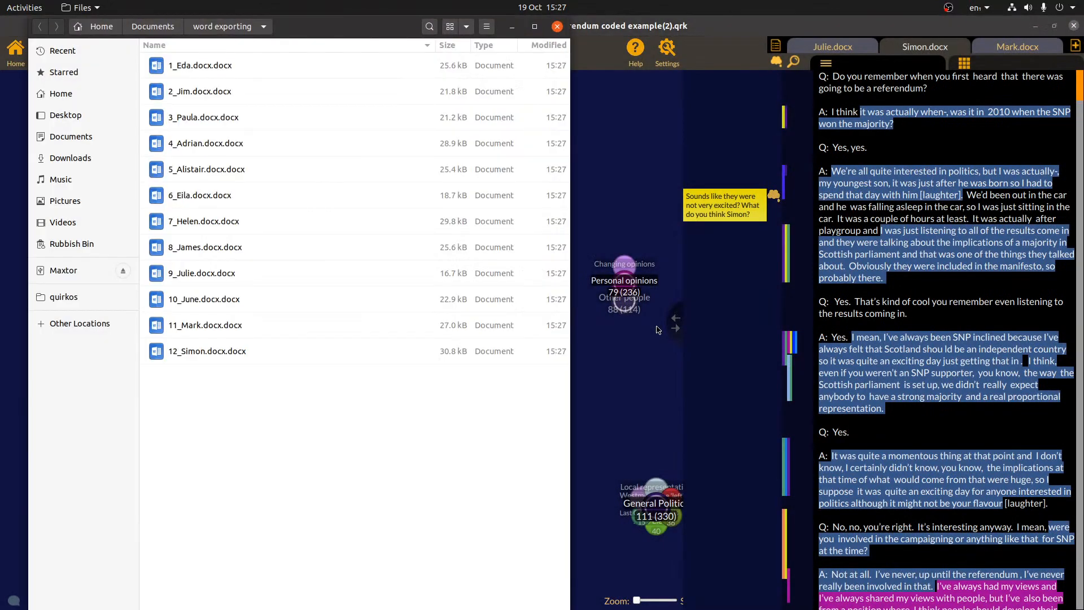
double_click(277, 66)
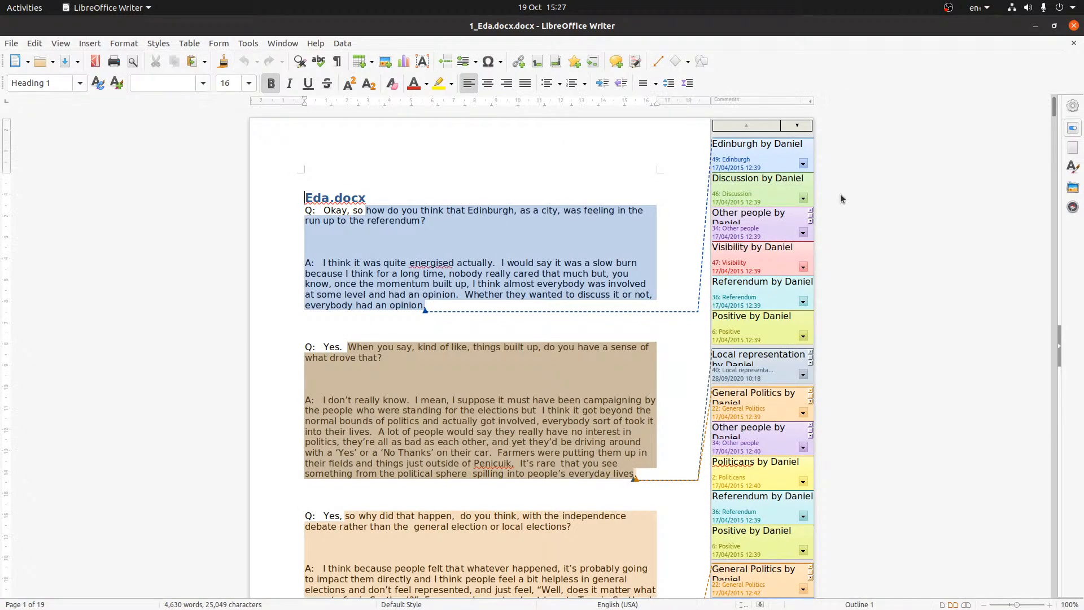
Read through 1_Eda.docx's coloured code comments, including the Positive comment, then close Writer
scroll(866, 264, "down", 5)
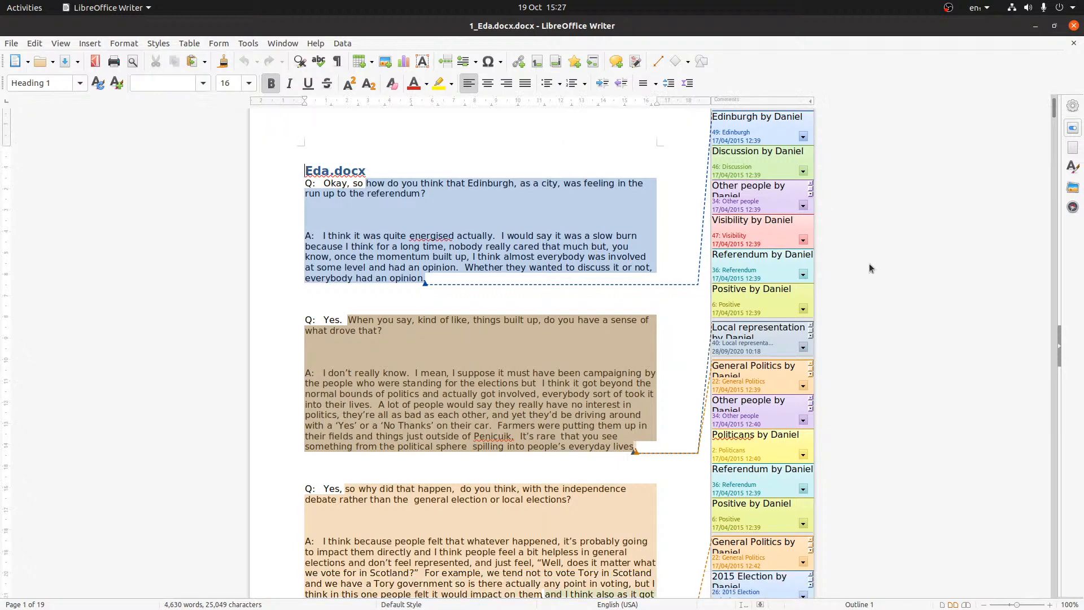
scroll(875, 290, "up", 5)
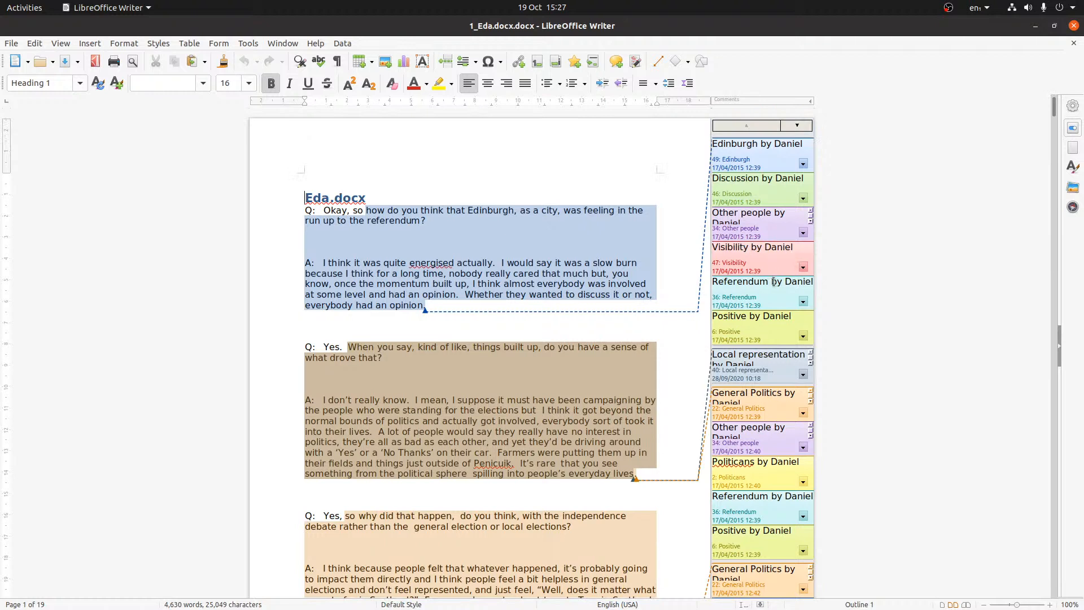
left_click(772, 333)
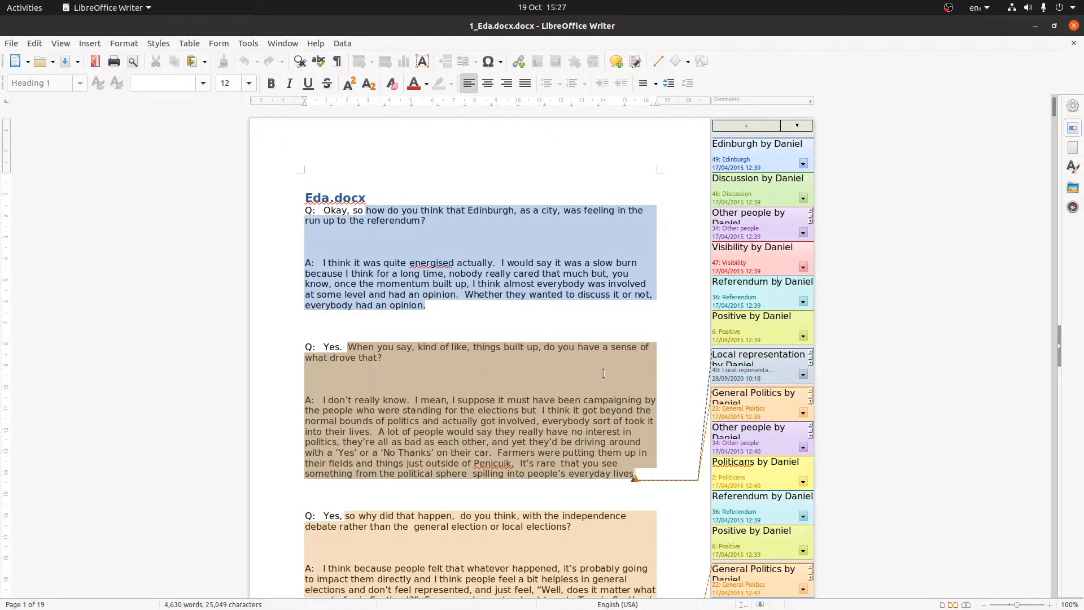
scroll(617, 442, "down", 10)
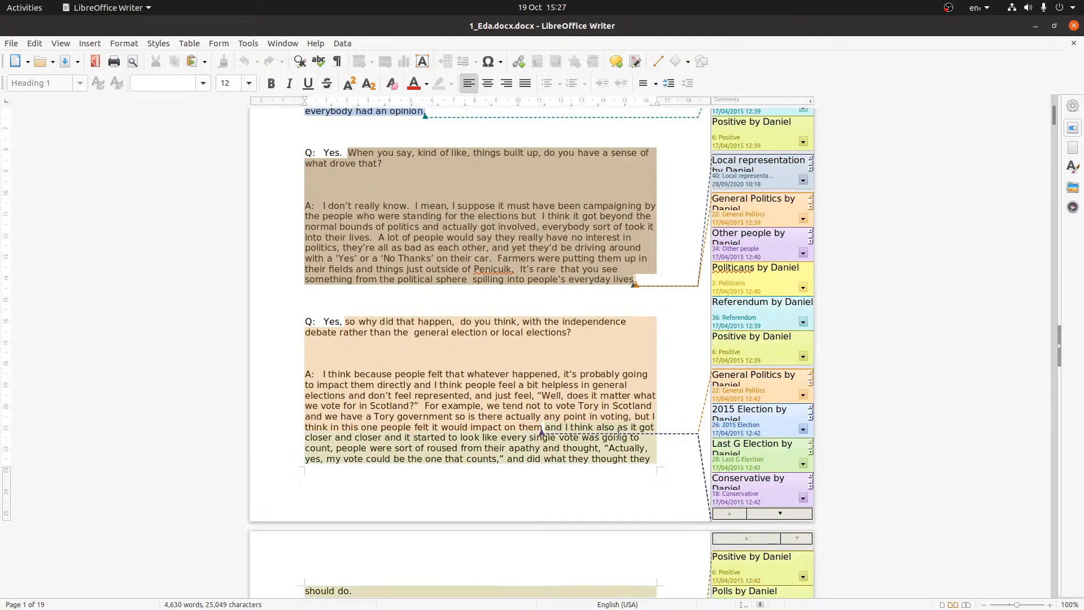
scroll(618, 434, "down", 20)
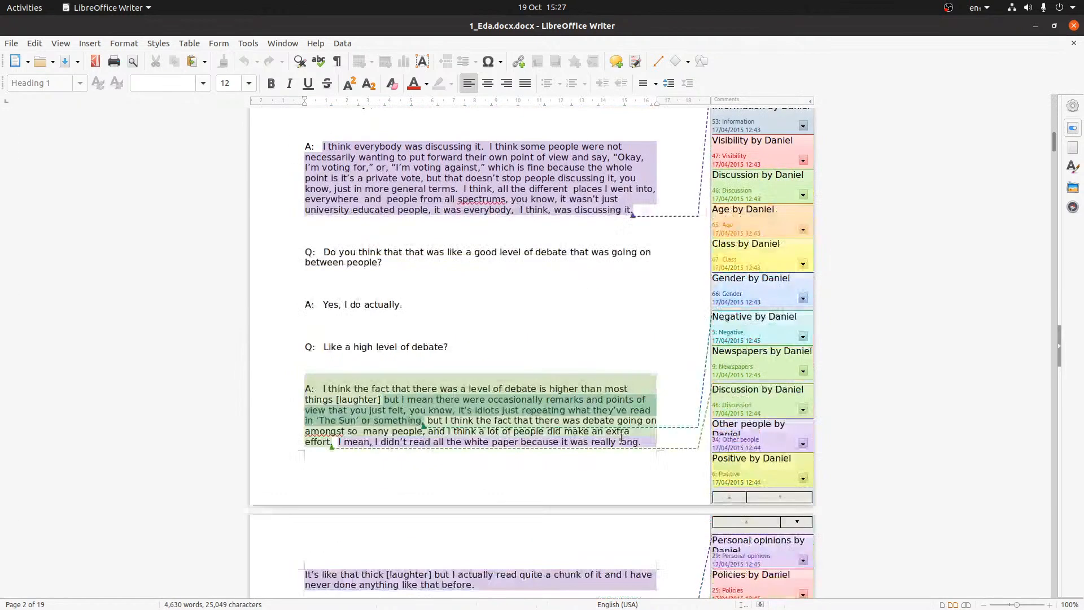
scroll(622, 438, "down", 15)
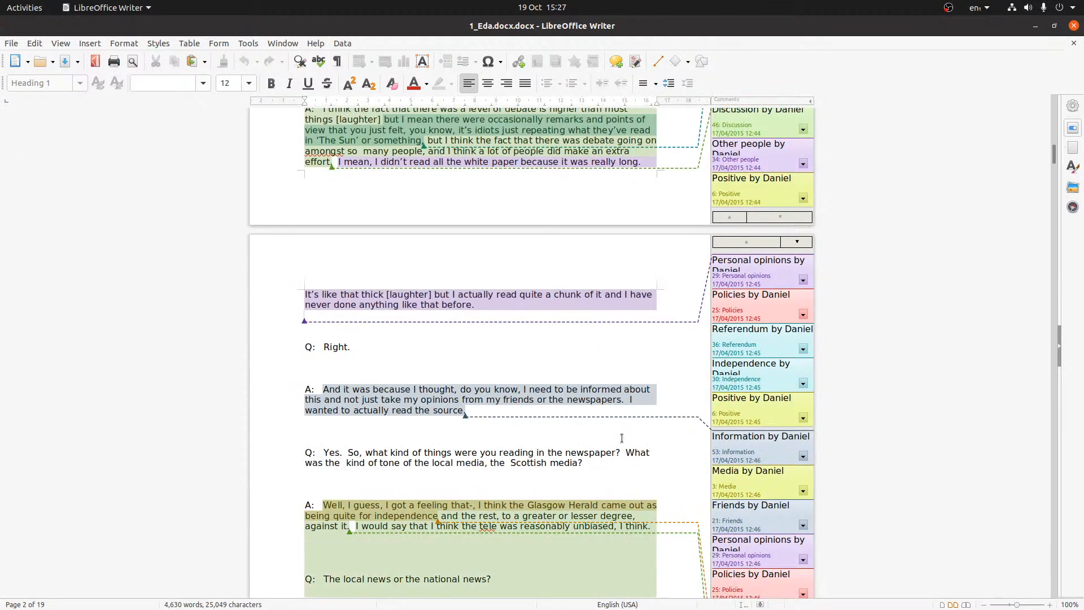
scroll(623, 439, "down", 8)
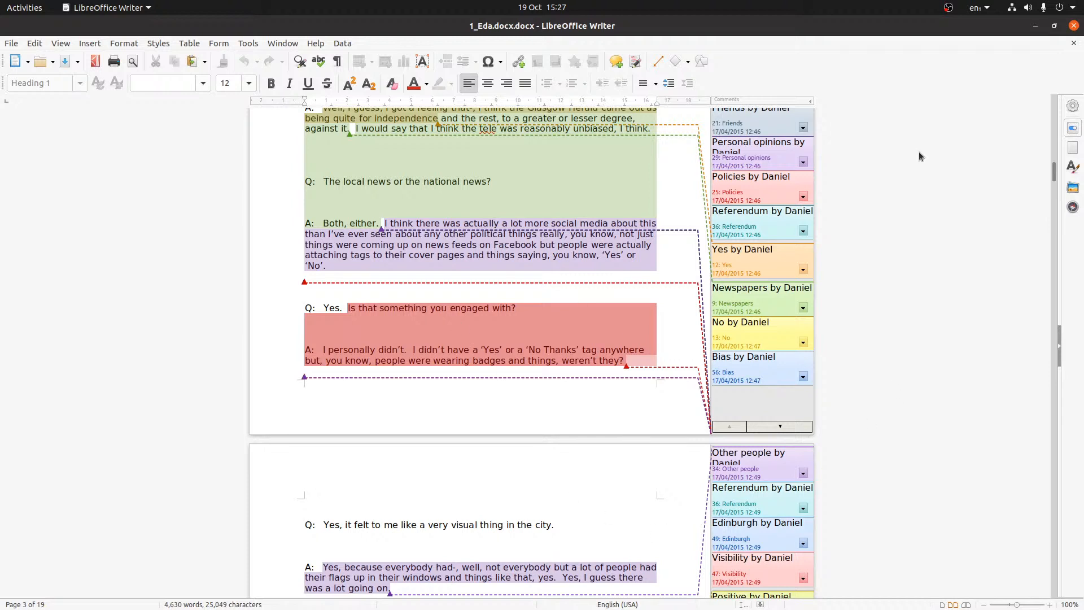
left_click(1074, 26)
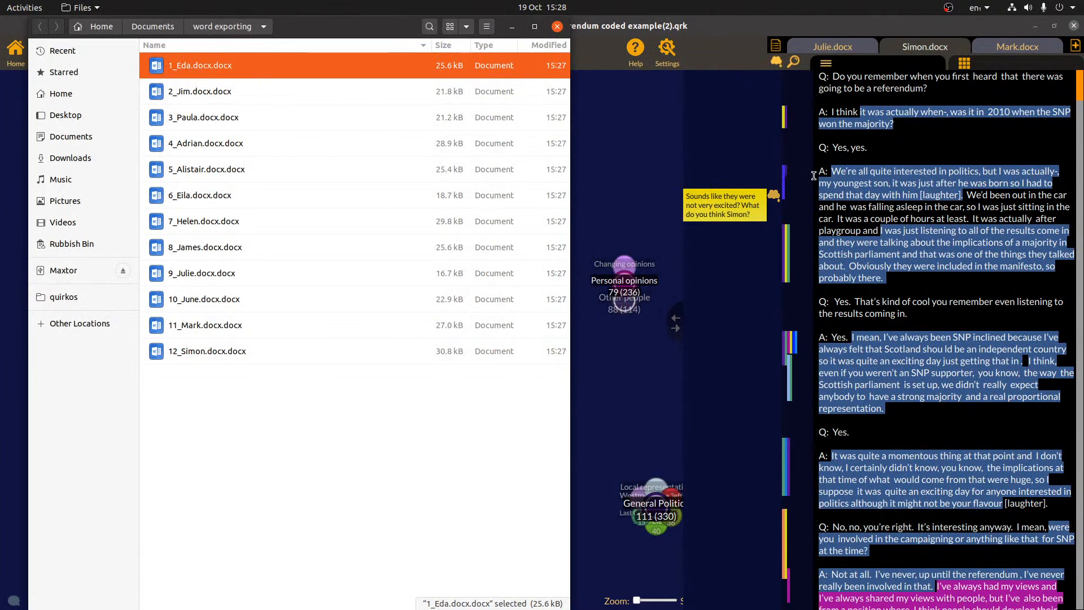
Minimize the file browser, widen the bubble canvas against the transcript, and bring Firefox back
left_click(512, 27)
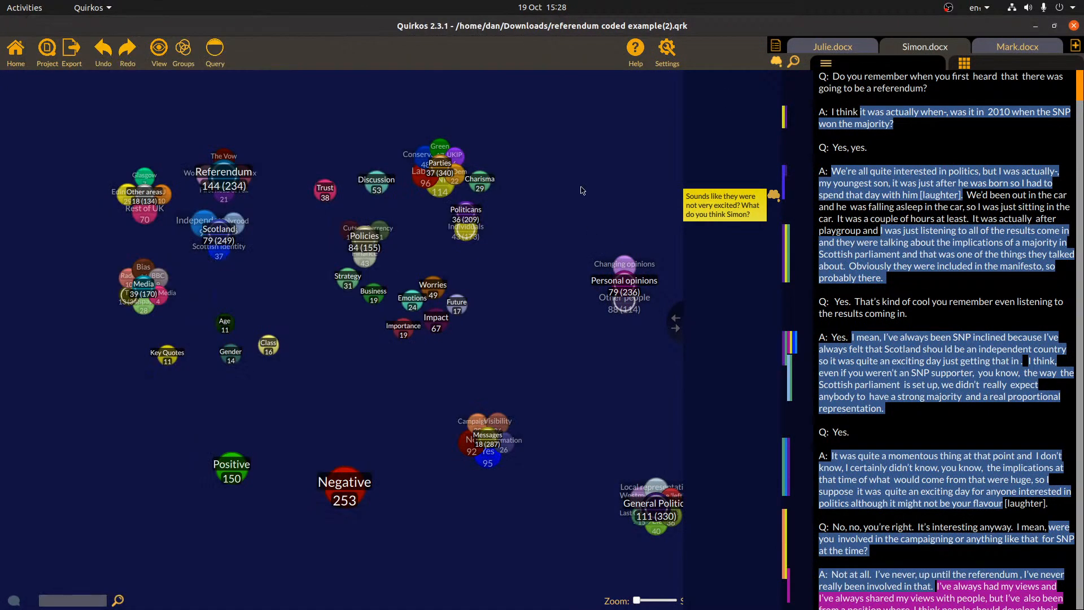
left_click_drag(675, 326, 841, 331)
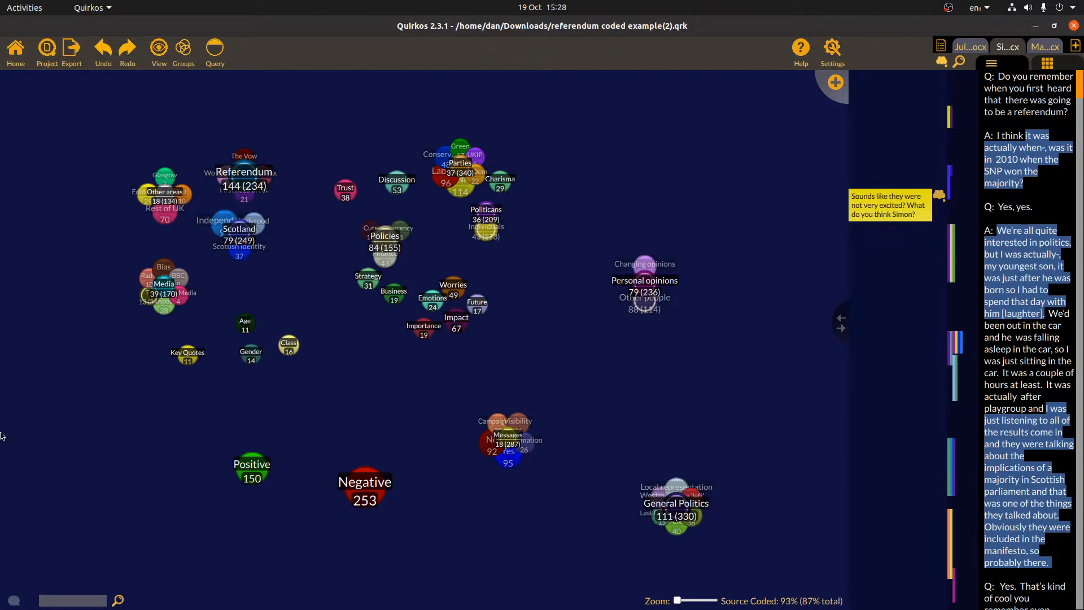
mouse_move(3, 438)
left_click(17, 117)
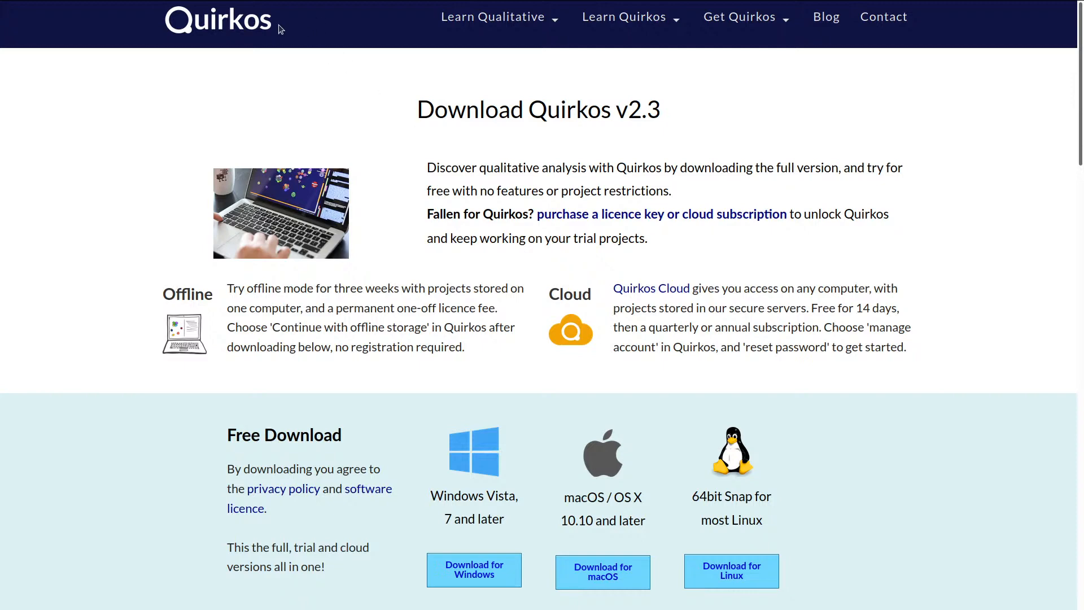
Go to the Quirkos website home page, scroll through it, then show the window overview
left_click(218, 19)
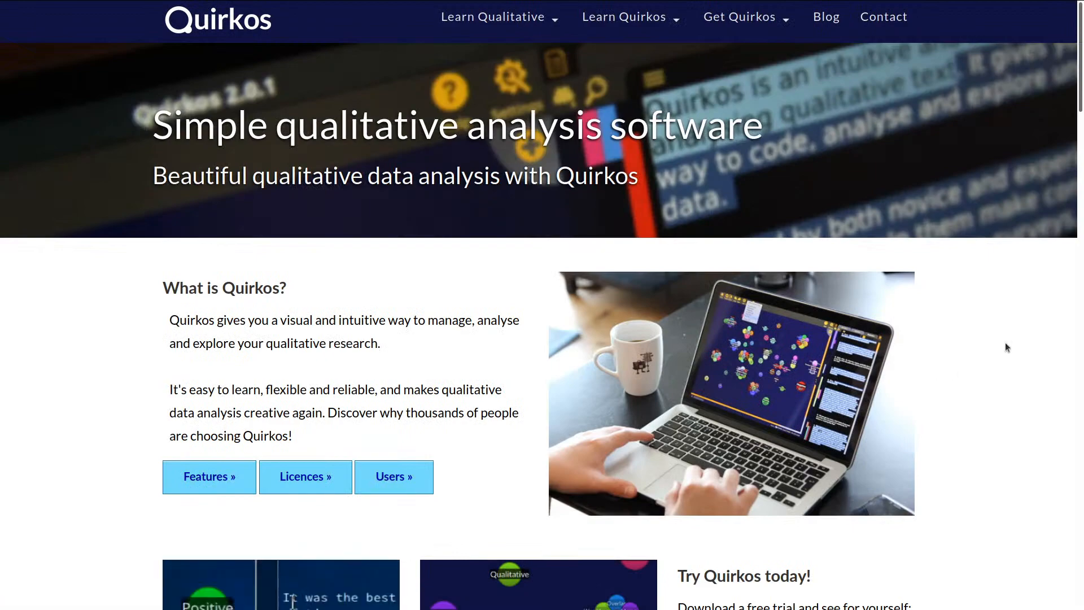
scroll(1008, 343, "down", 5)
scroll(1011, 344, "down", 5)
scroll(1011, 348, "down", 5)
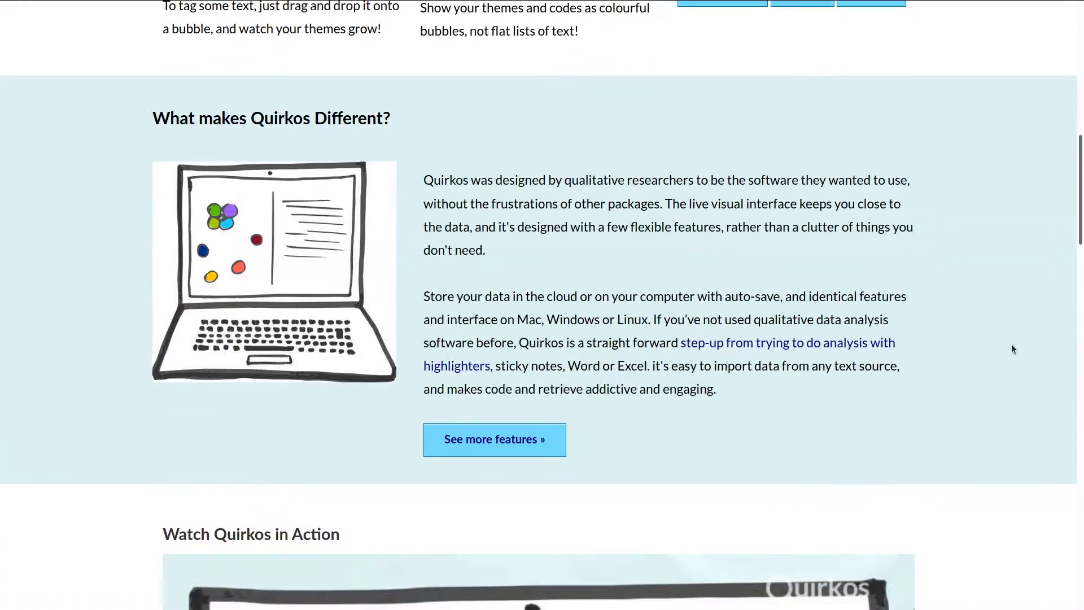
scroll(1018, 351, "down", 5)
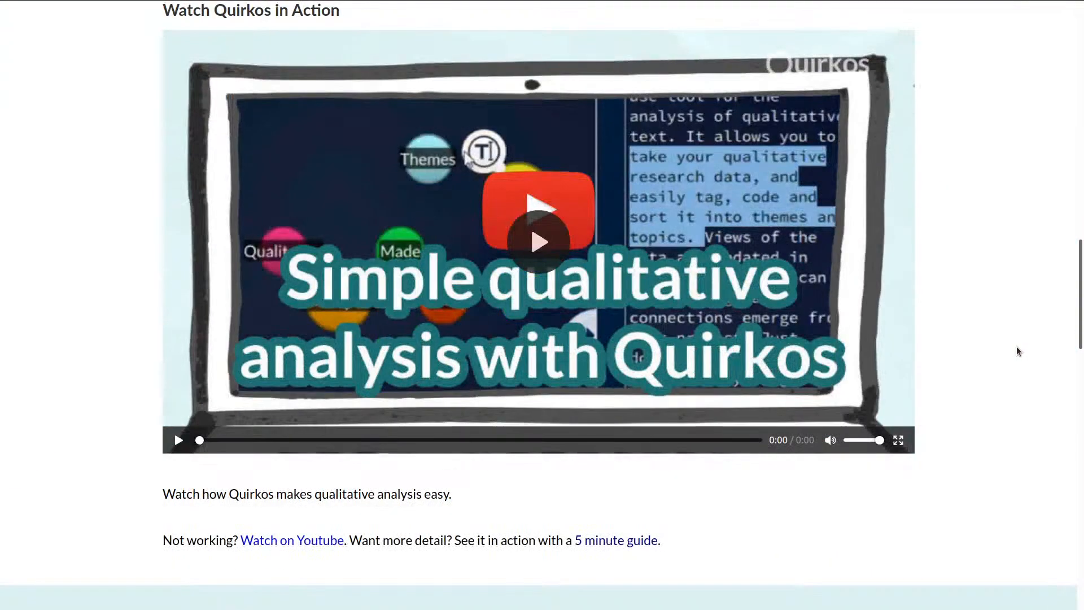
left_click_drag(1080, 303, 1067, 41)
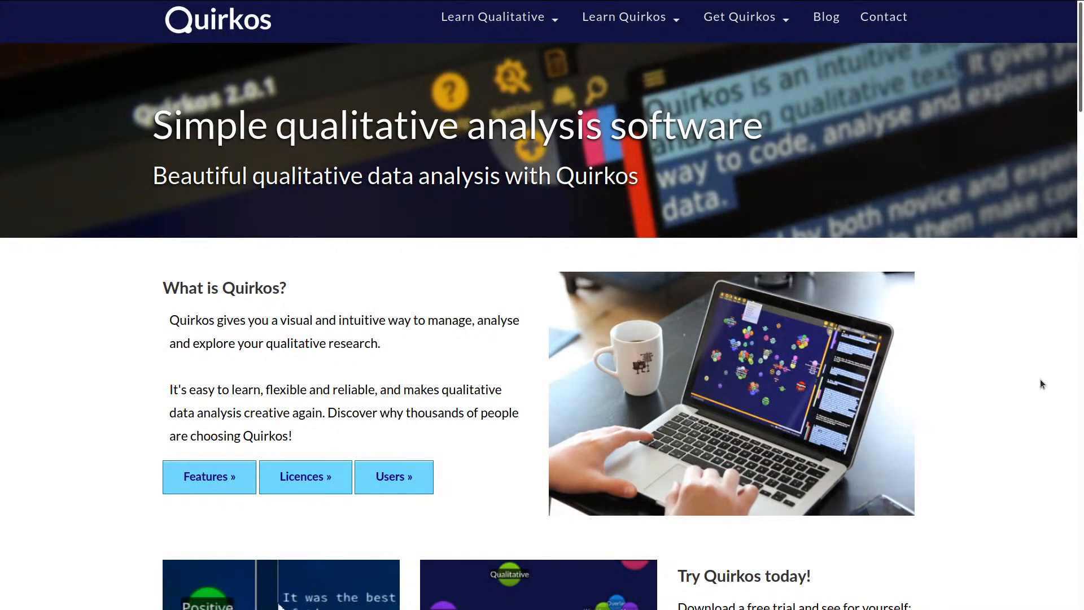
key("super")
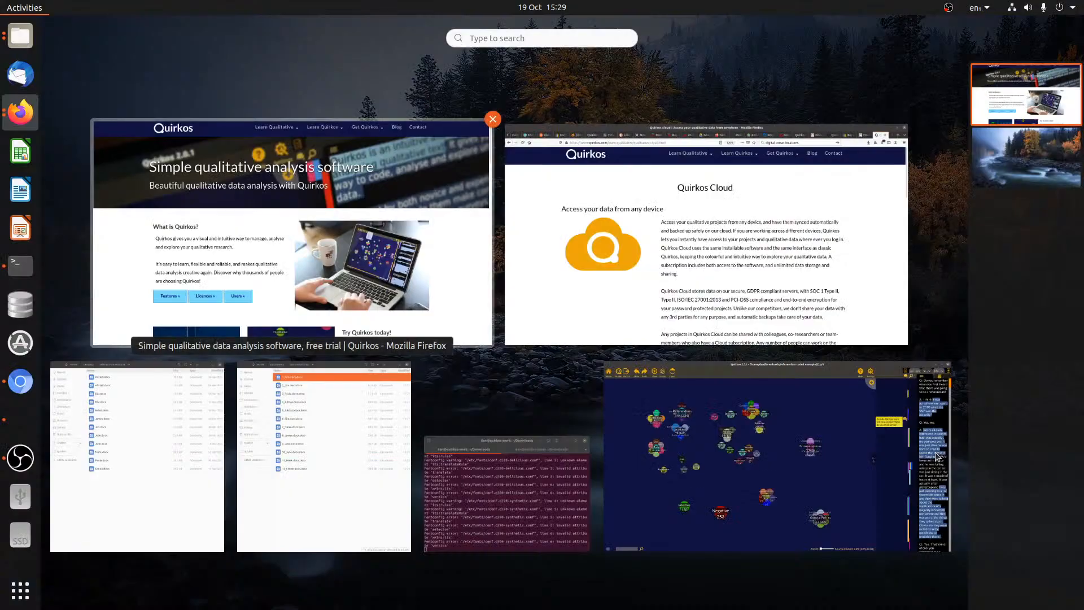
Bring Quirkos forward, widen its transcript panel, then return to Firefox on the Quirkos site
left_click(866, 483)
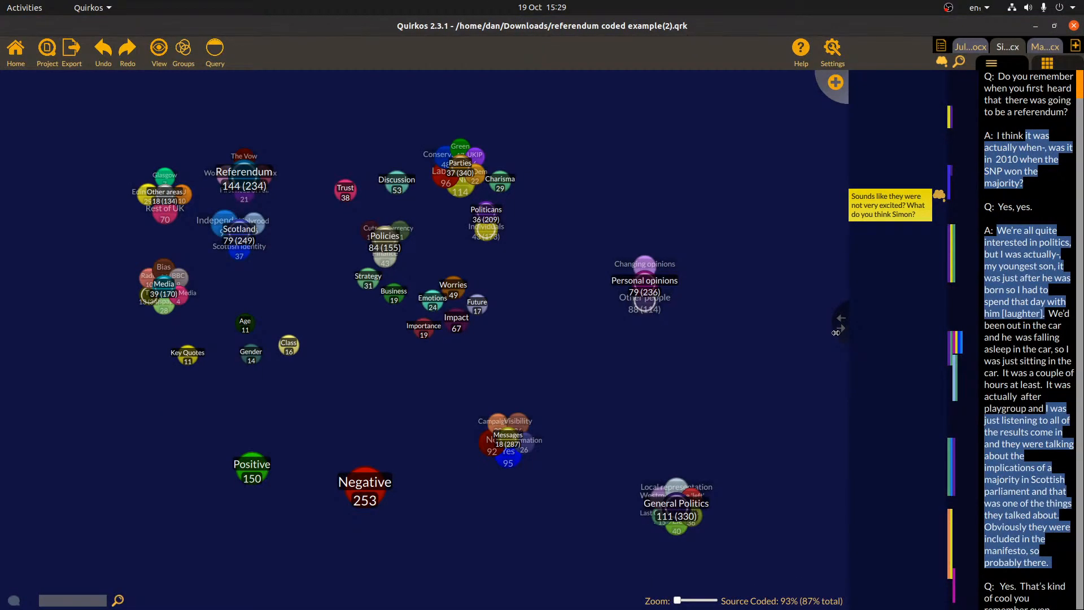
left_click_drag(836, 332, 783, 333)
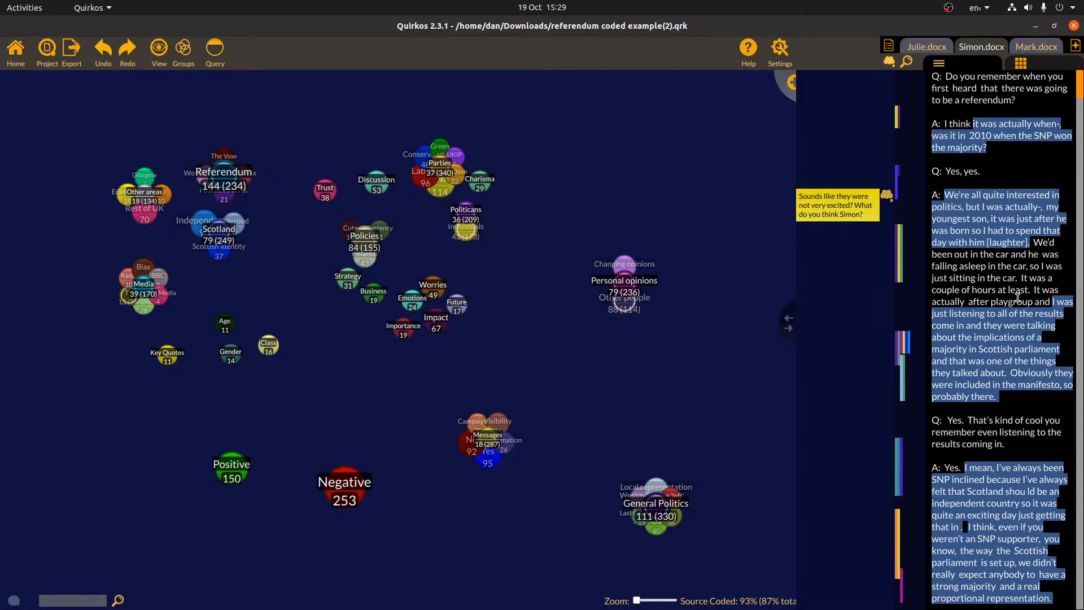
mouse_move(2, 186)
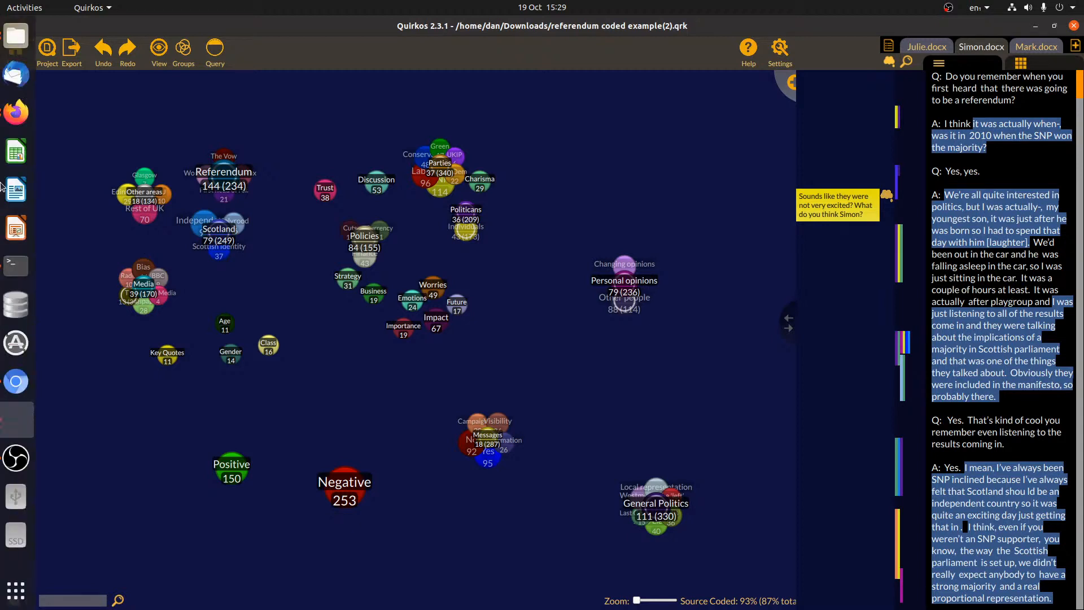
left_click(15, 116)
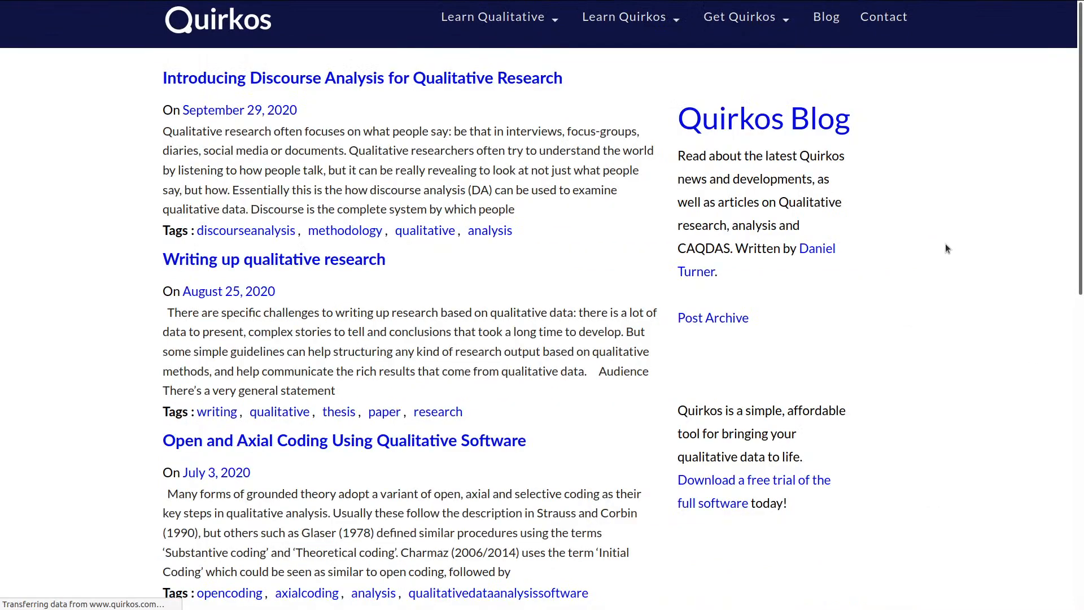
Open the blog's Post Archive page and bring up the Find in page bar
left_click(733, 322)
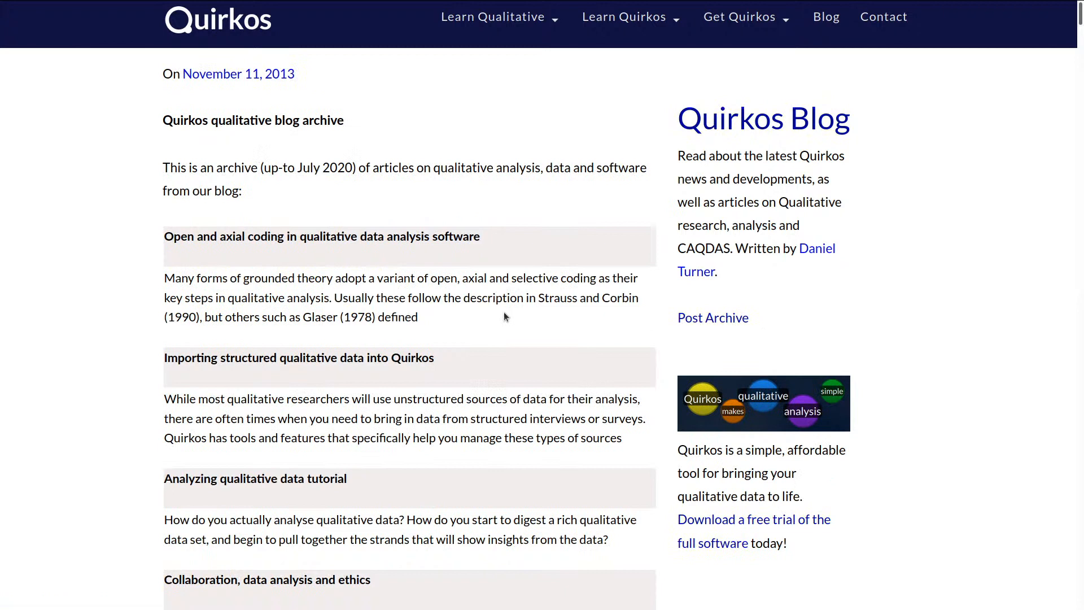
key("ctrl+f")
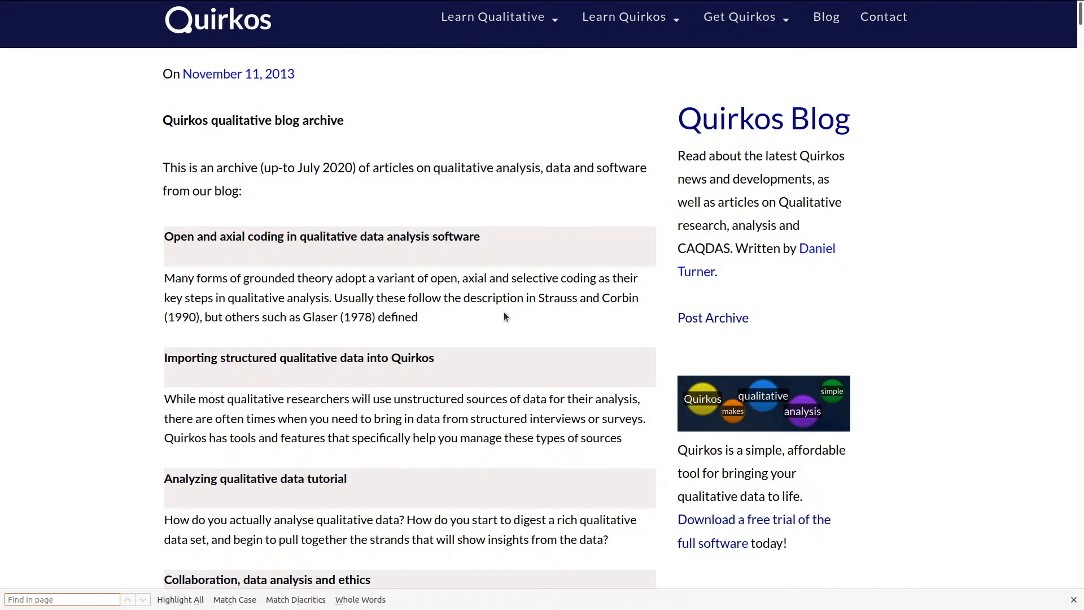
Search the archive for 'literature re', then open and read the 'Literature reviews with qualitative software' post
type("literature re")
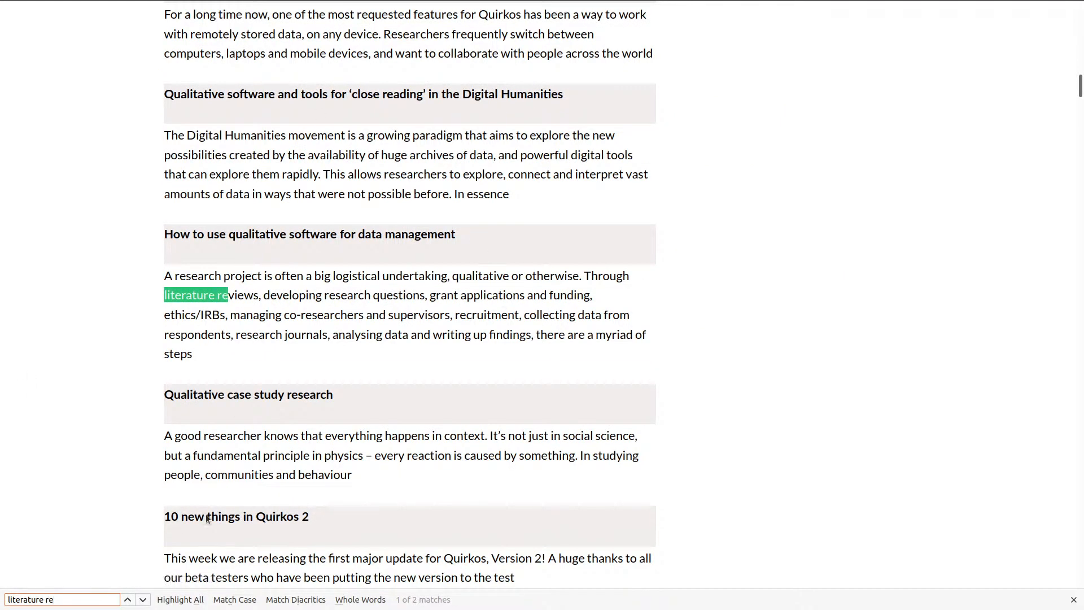
left_click(144, 600)
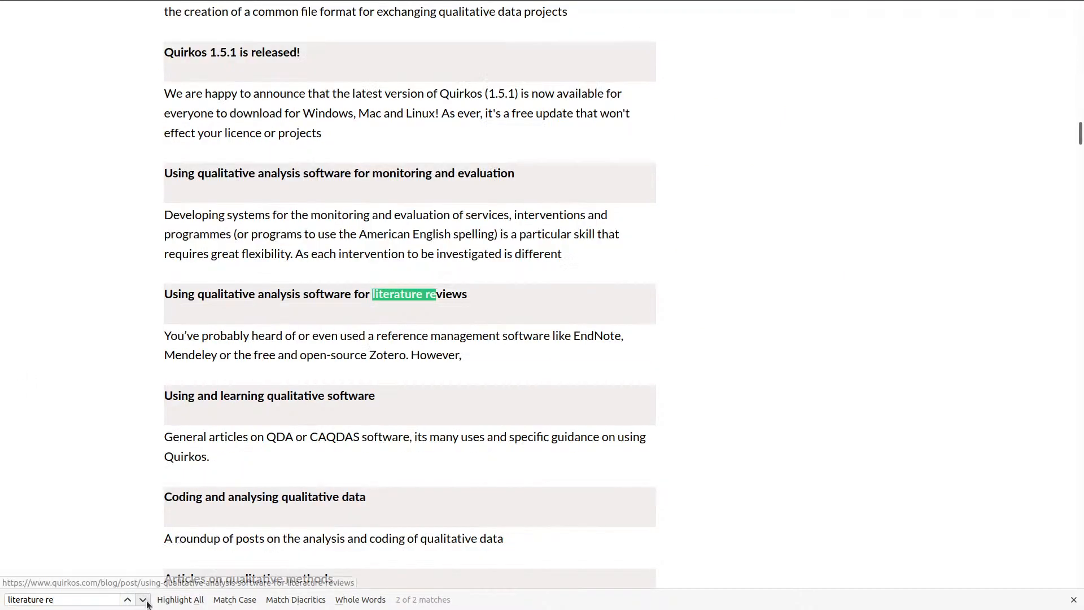
left_click(243, 300)
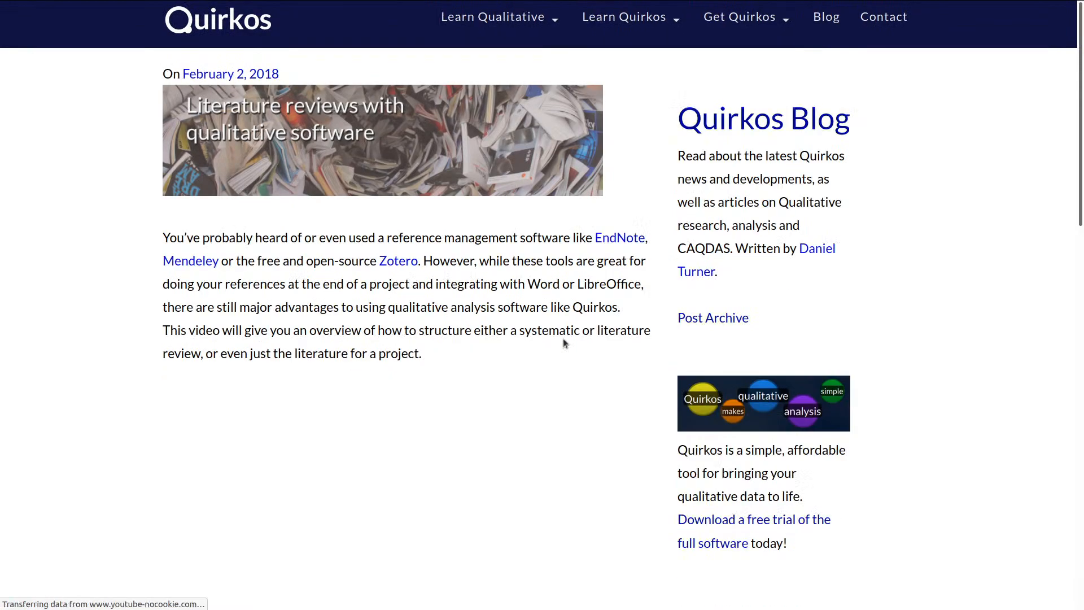
scroll(563, 333, "down", 6)
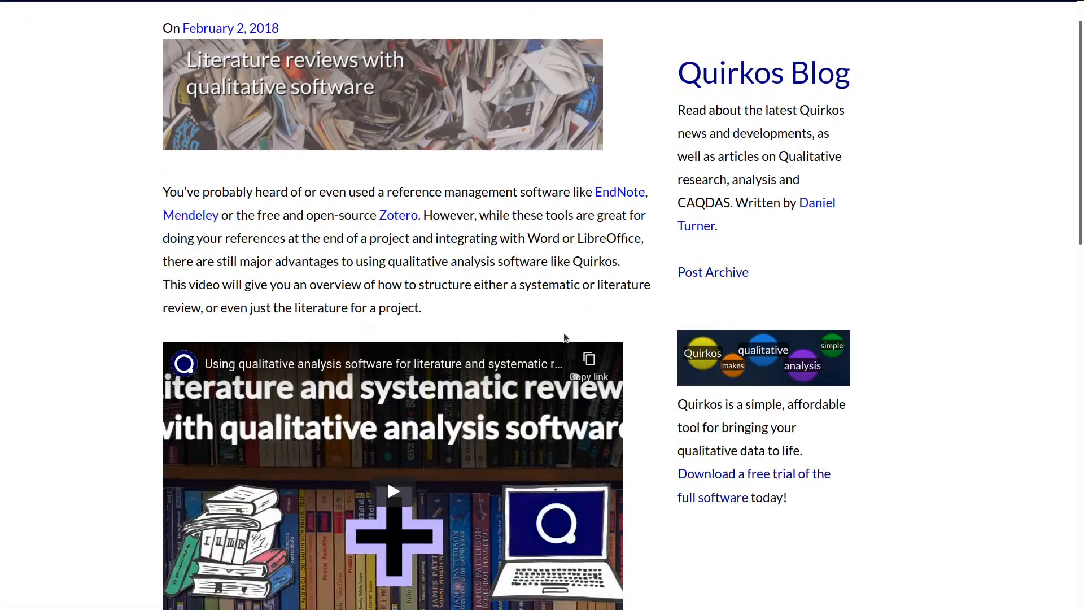
scroll(553, 290, "down", 7)
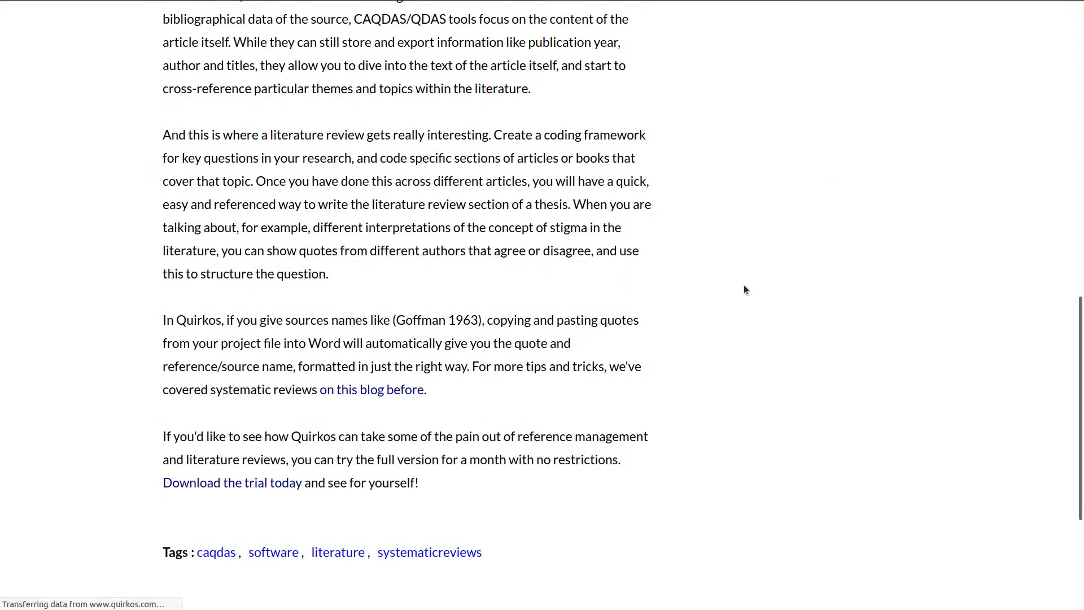
scroll(522, 328, "down", 5)
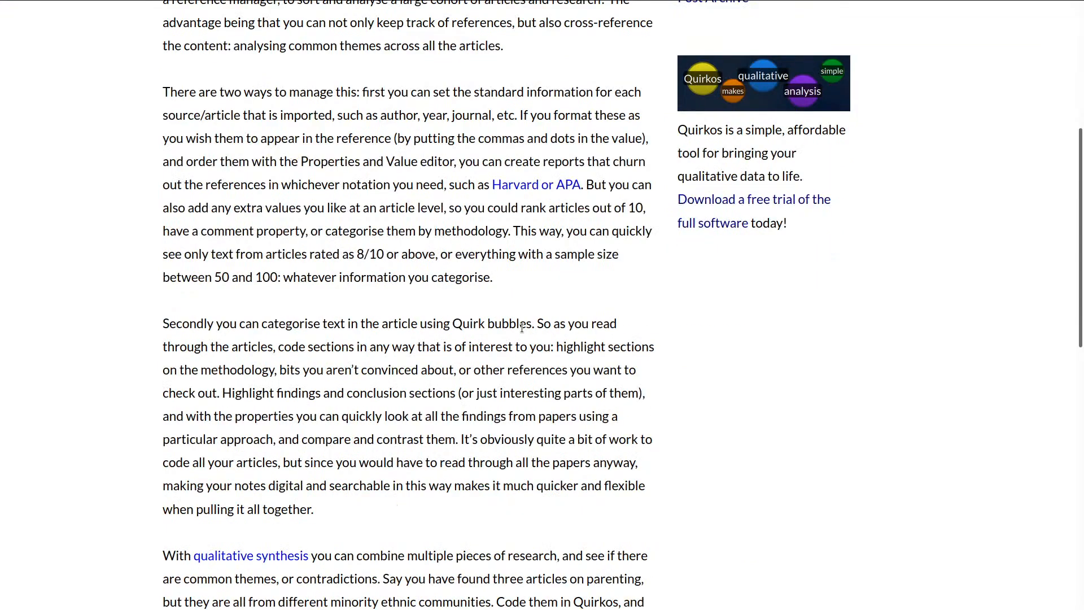
scroll(522, 327, "down", 10)
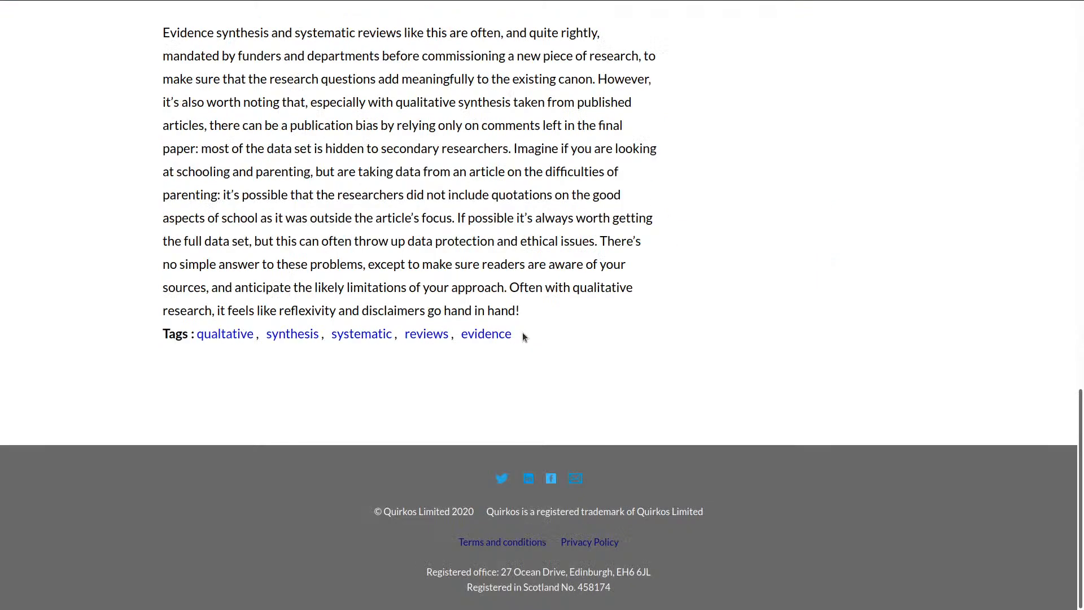
scroll(523, 335, "up", 15)
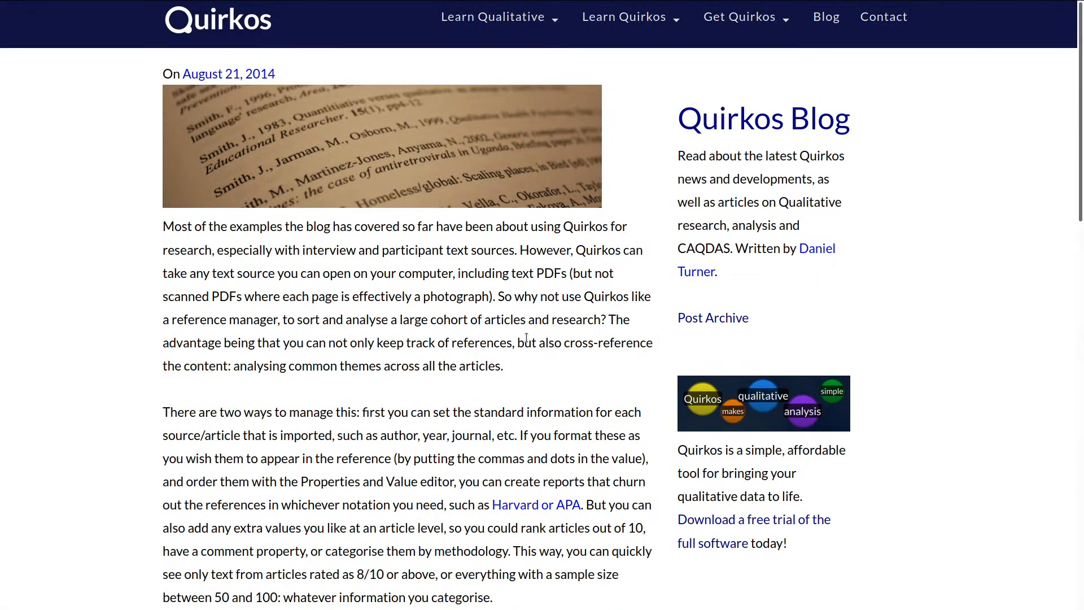
Navigate back to the previous page using the right-click Back command
right_click(261, 378)
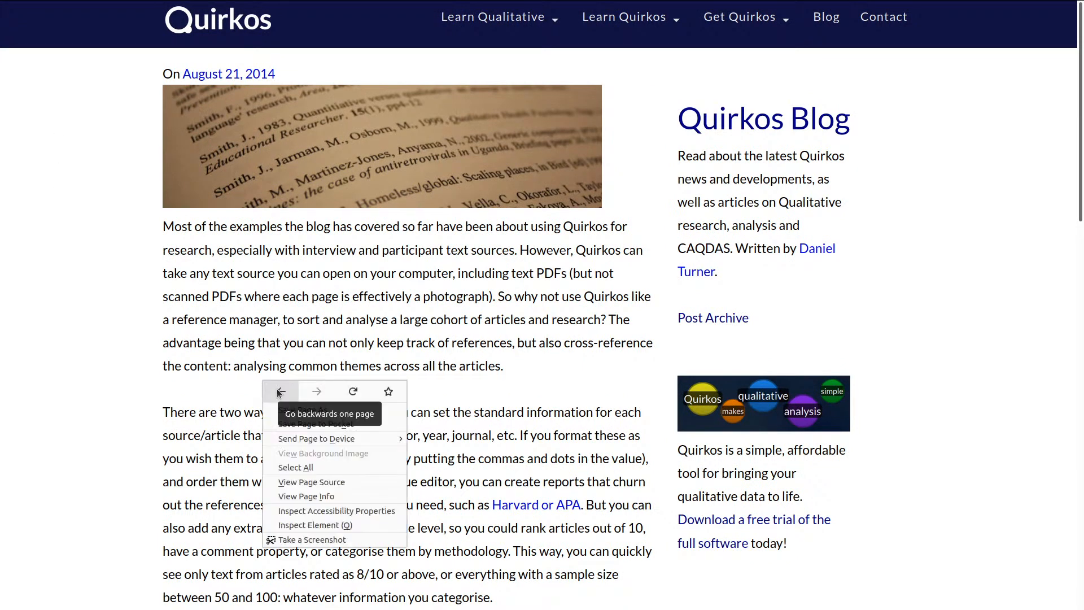
left_click(576, 307)
scroll(576, 309, "down", 15)
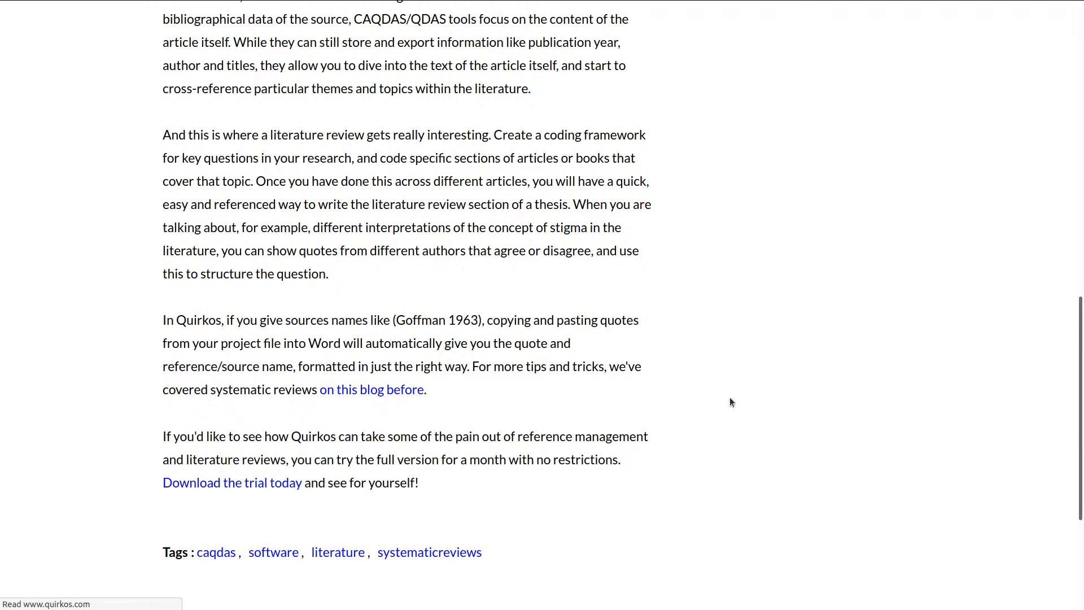
scroll(685, 402, "up", 12)
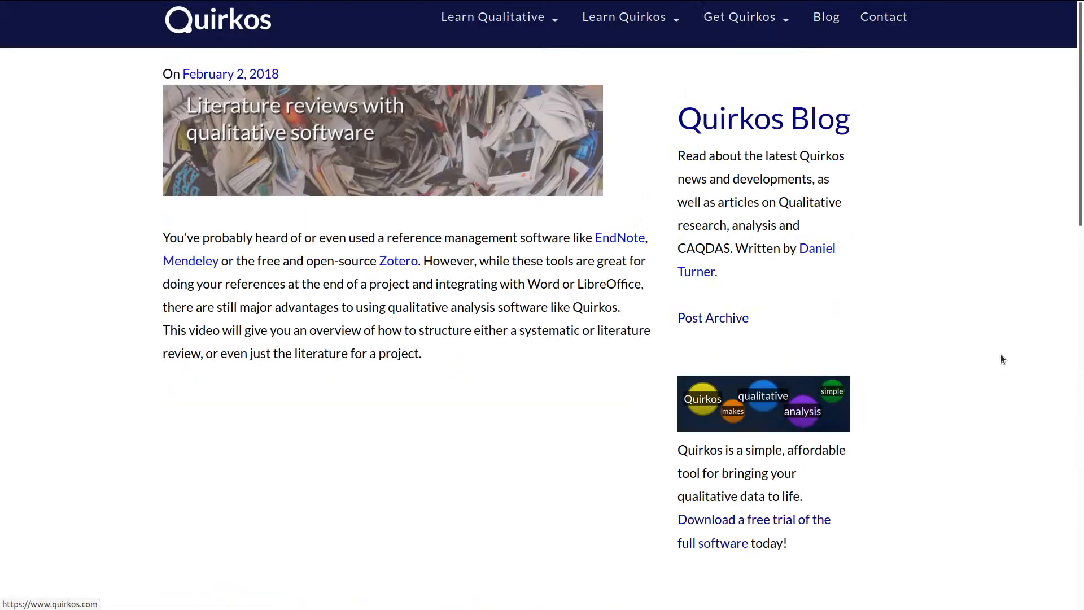